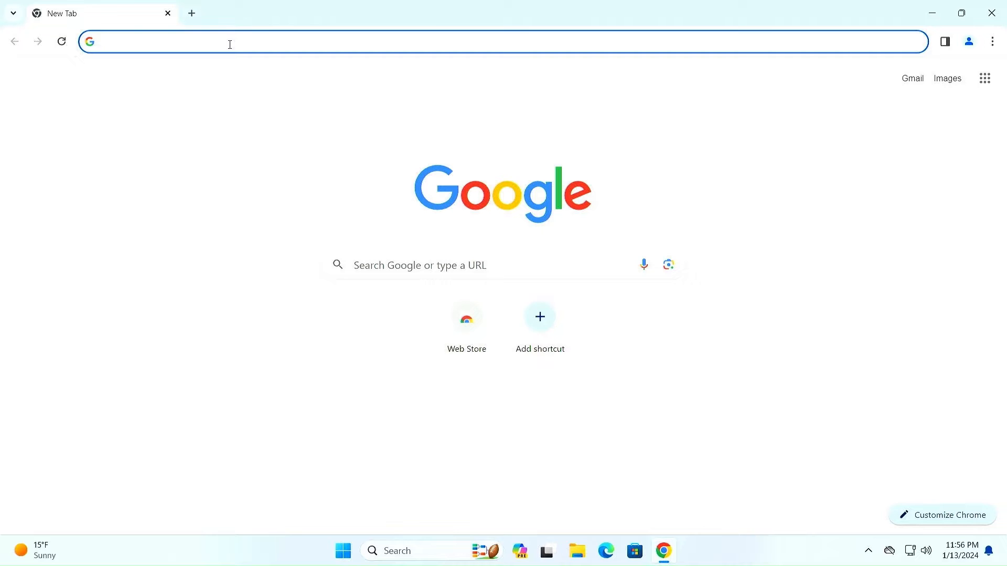
Search the web for "linux mint" and open the official Linux Mint home page from the results
type("li")
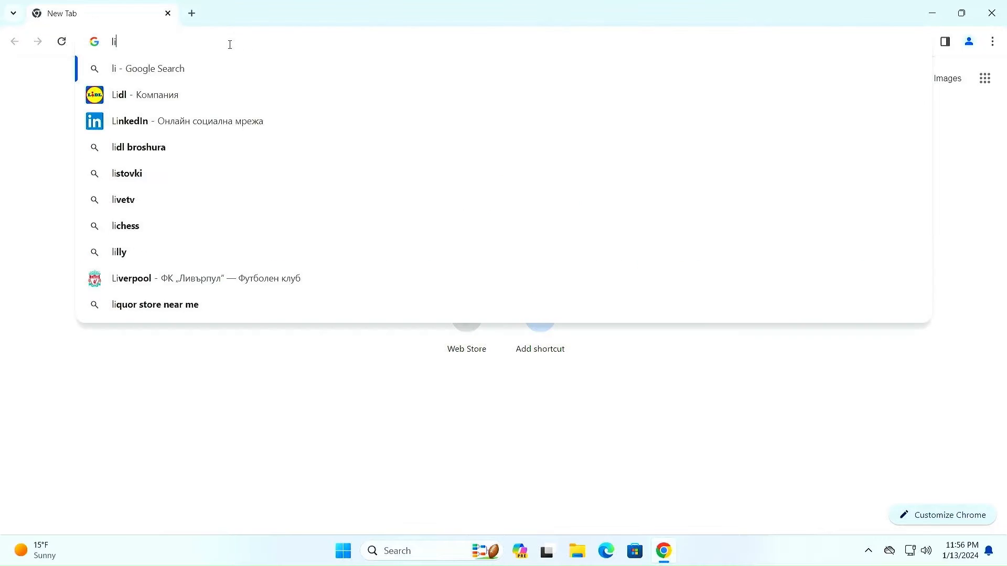
type("nux")
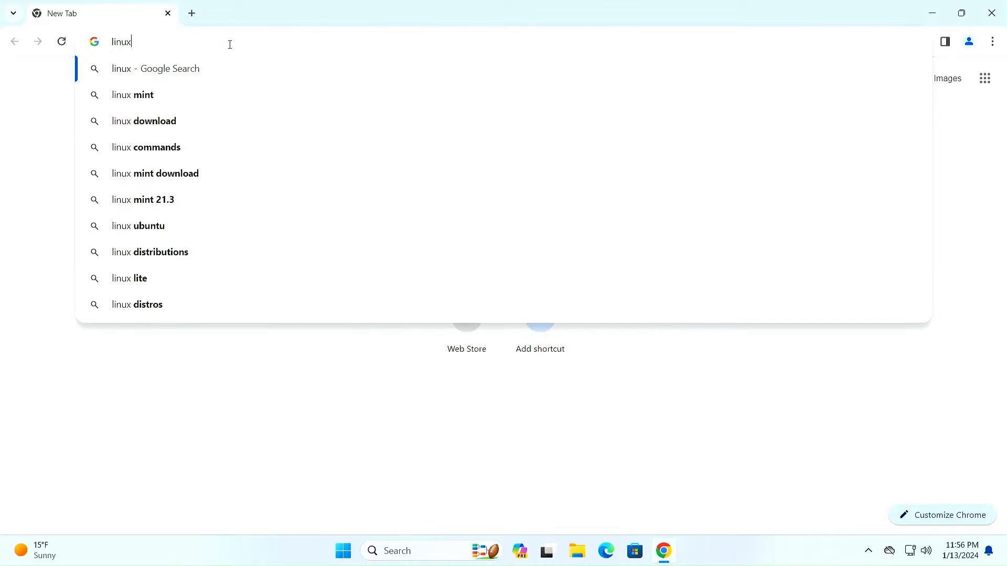
type(" mint")
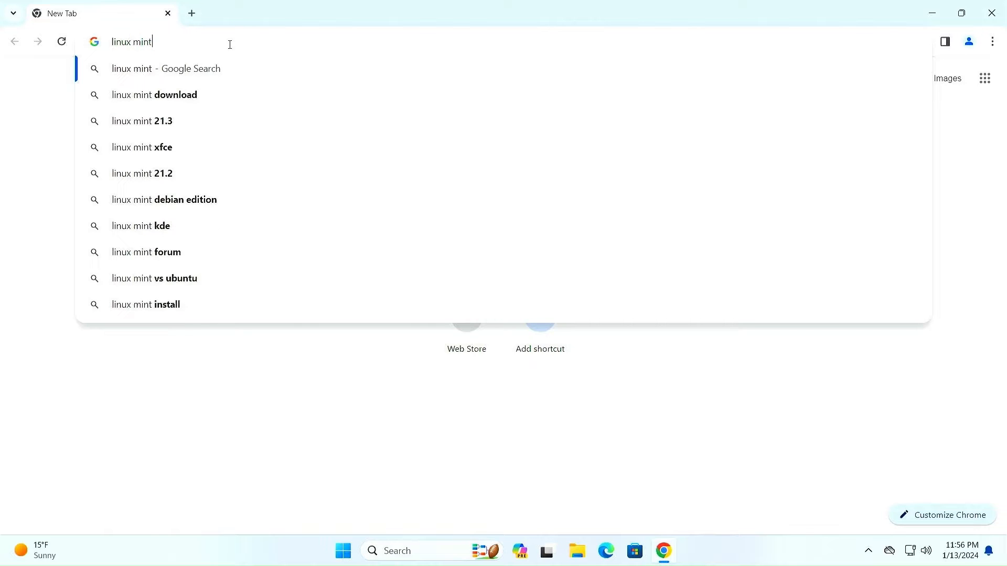
key("Return")
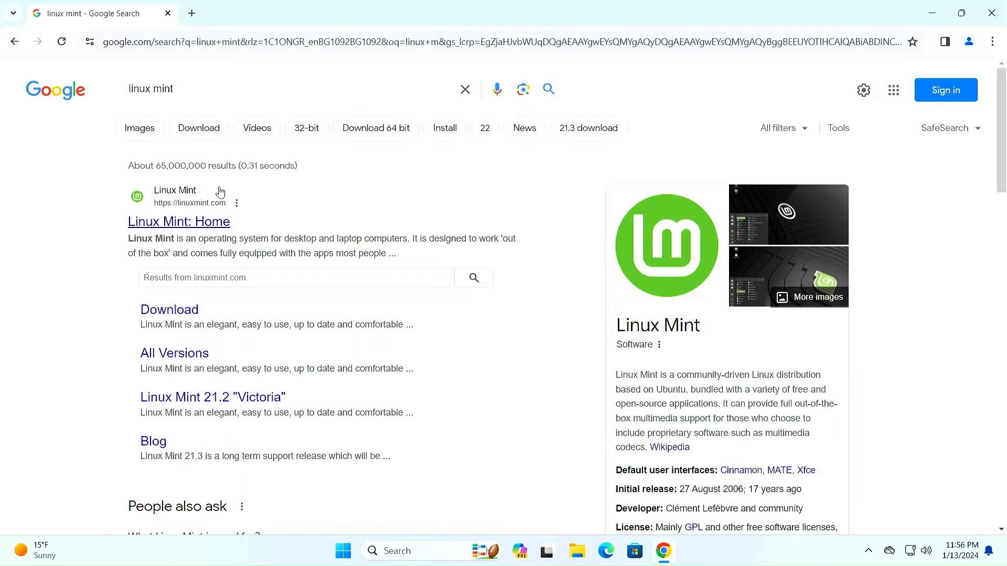
left_click(166, 221)
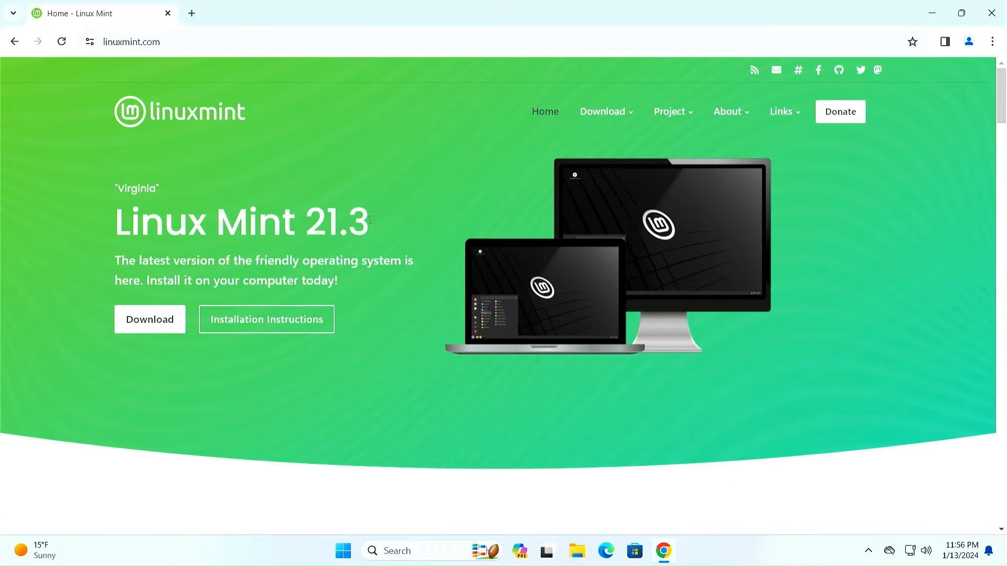
left_click_drag(370, 220, 141, 183)
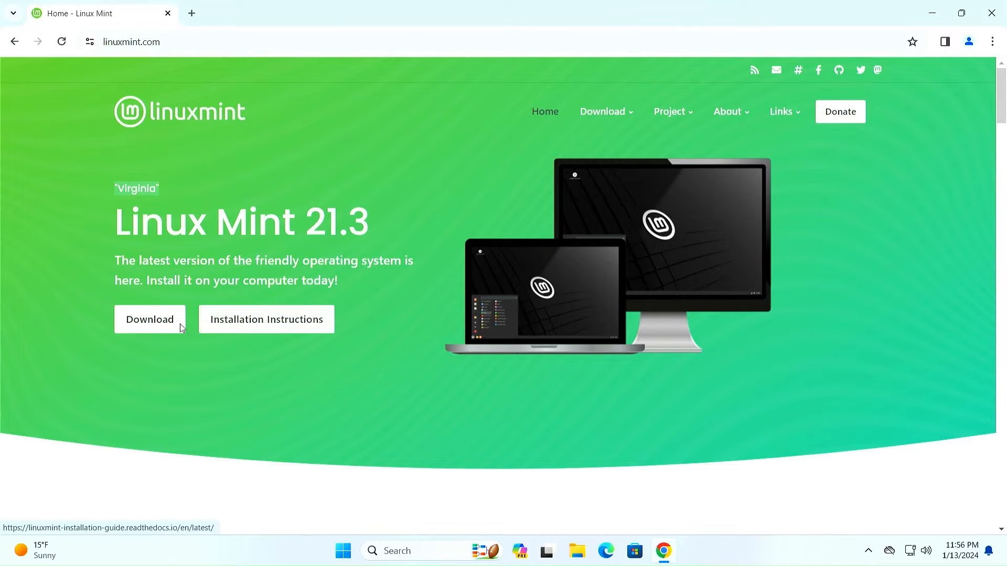
Go to the Linux Mint 21.3 download page, review the available editions and open the Cinnamon Edition's download page
left_click(142, 326)
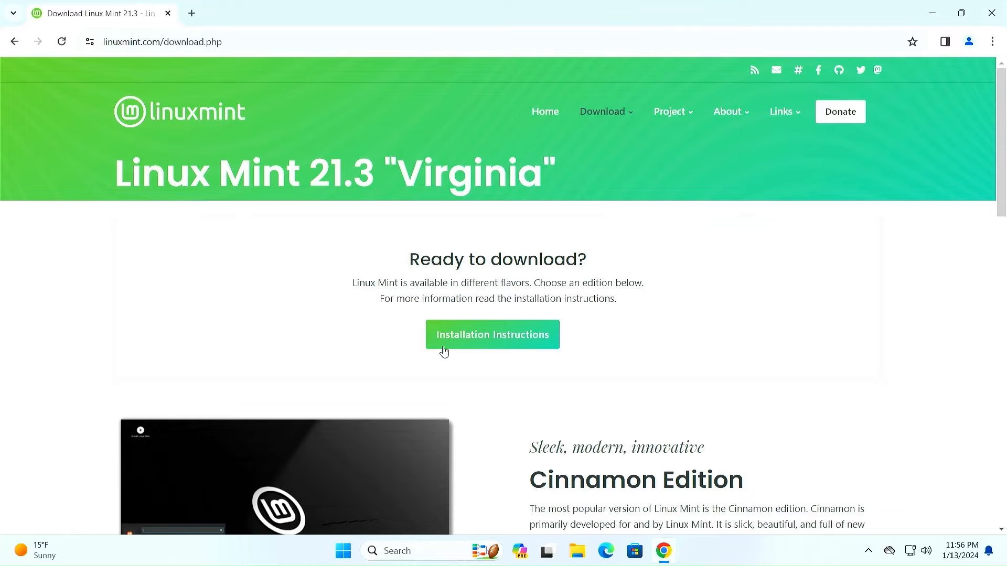
scroll(558, 375, "down", 3)
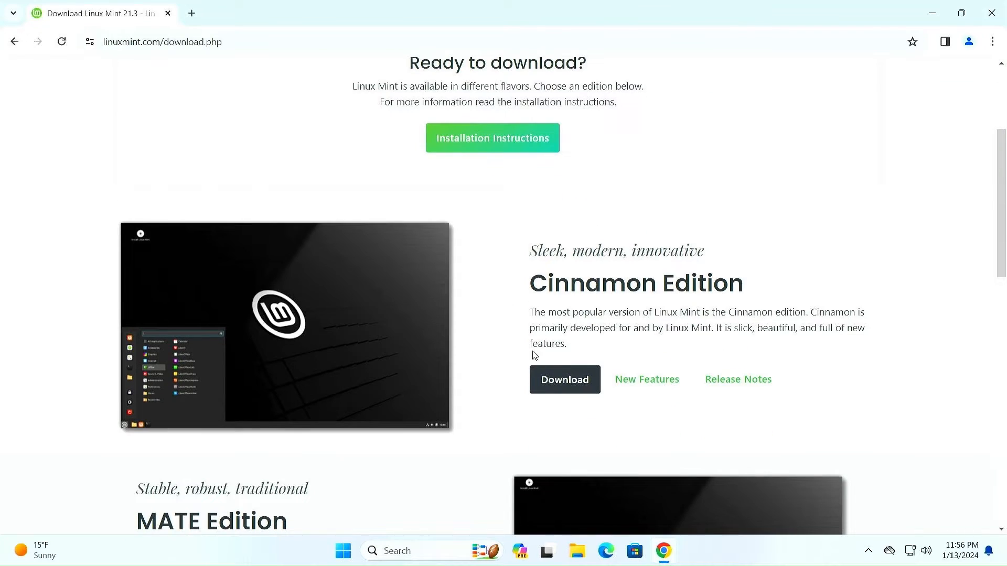
scroll(503, 366, "down", 2)
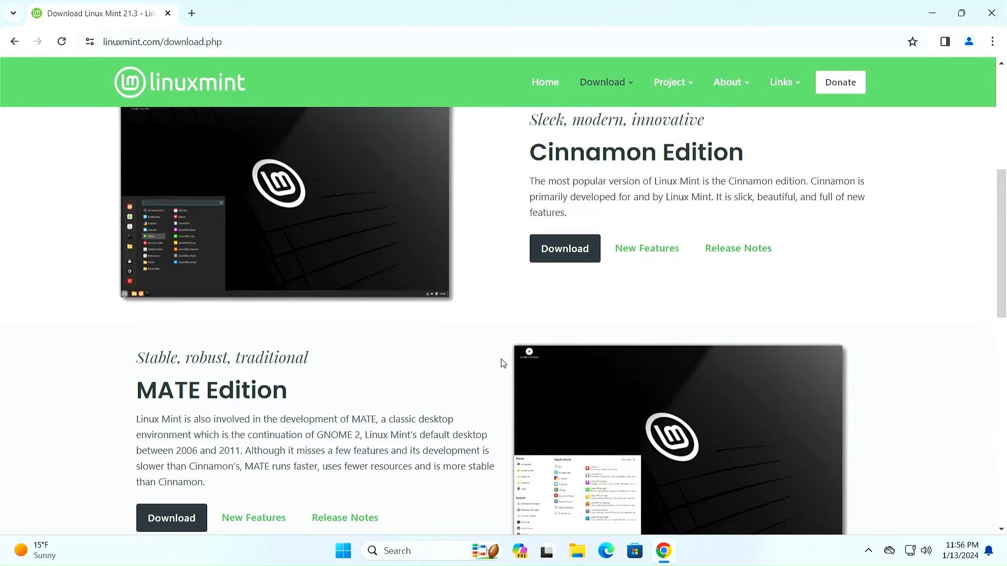
scroll(502, 363, "down", 3)
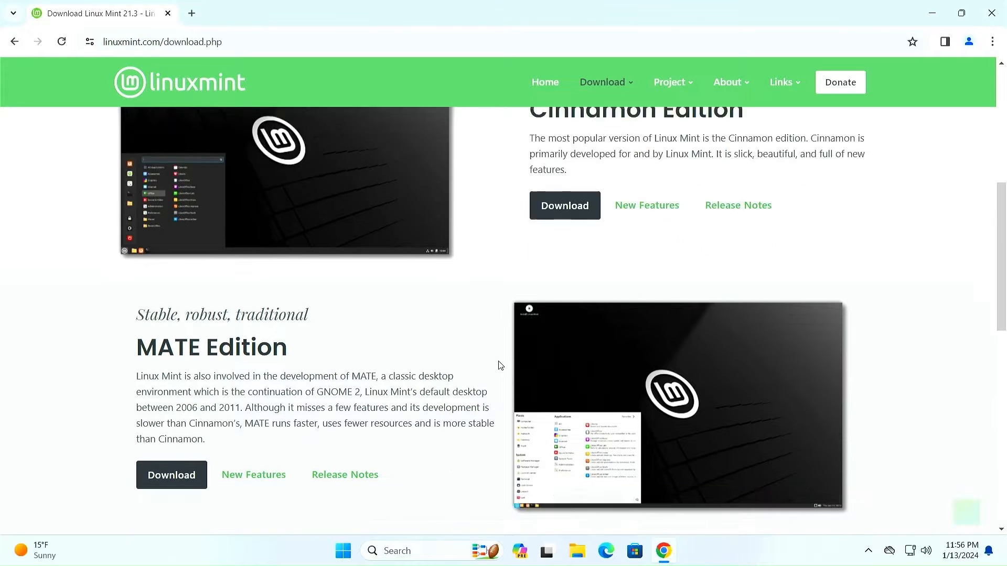
scroll(496, 362, "down", 5)
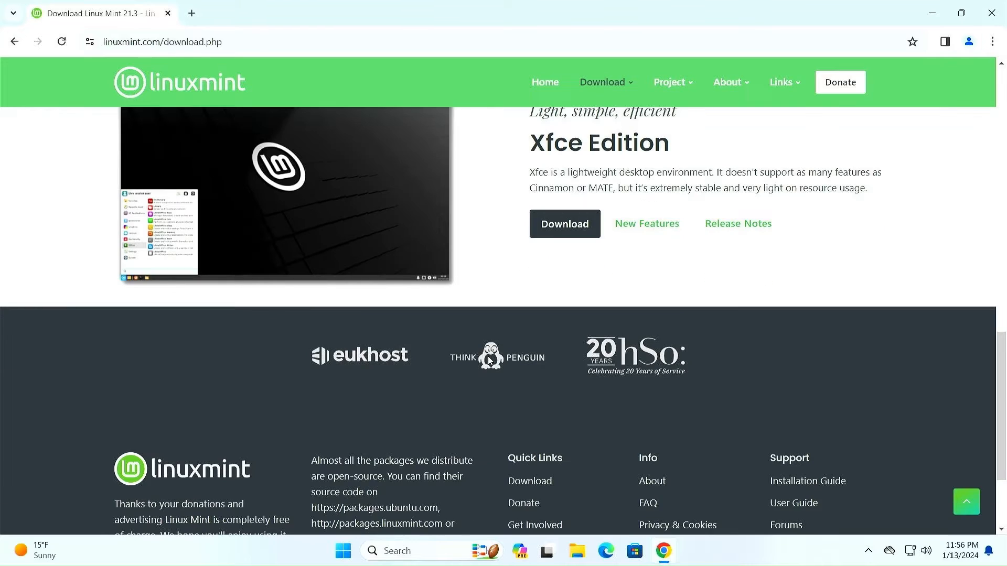
scroll(500, 304, "up", 2)
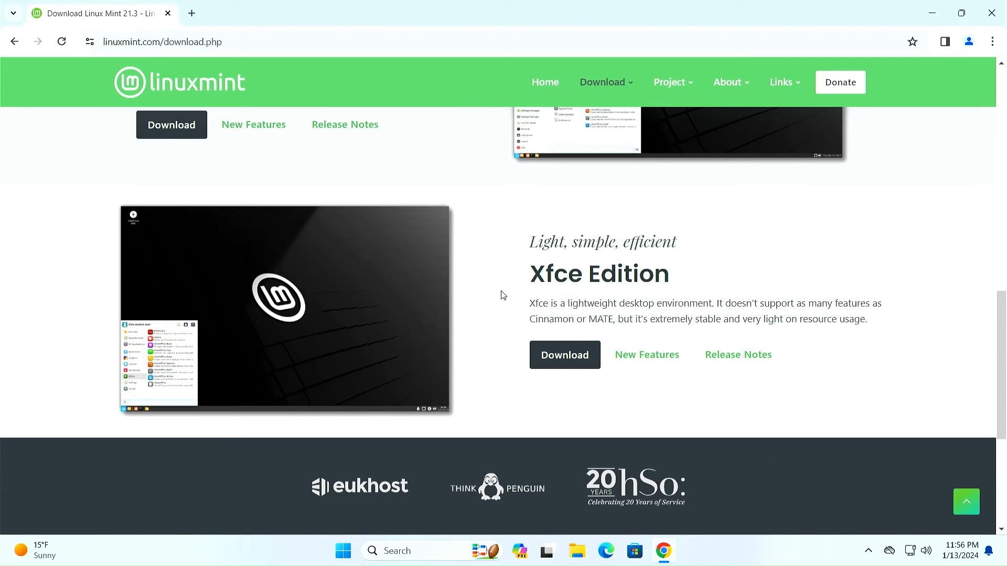
scroll(508, 312, "up", 7)
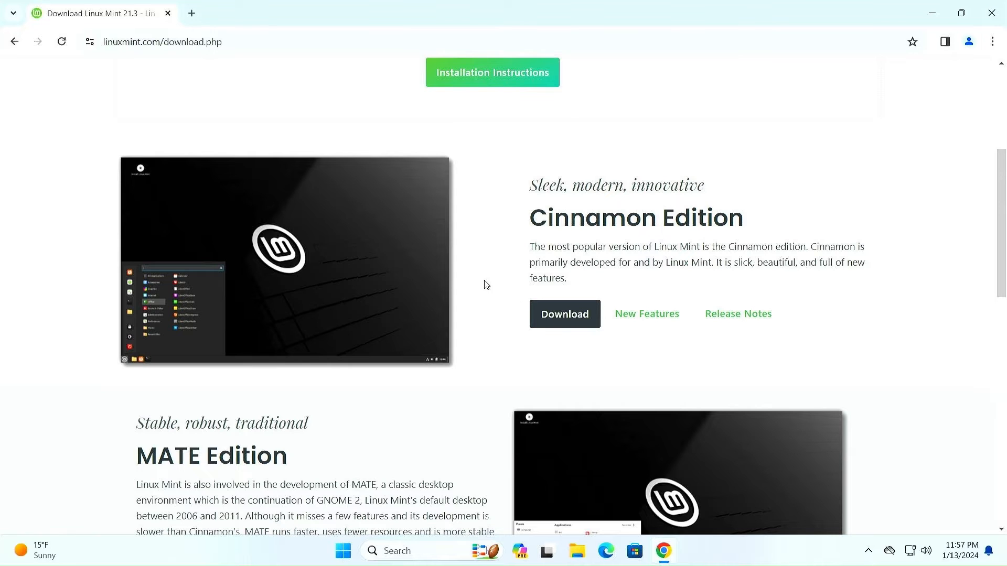
left_click(565, 314)
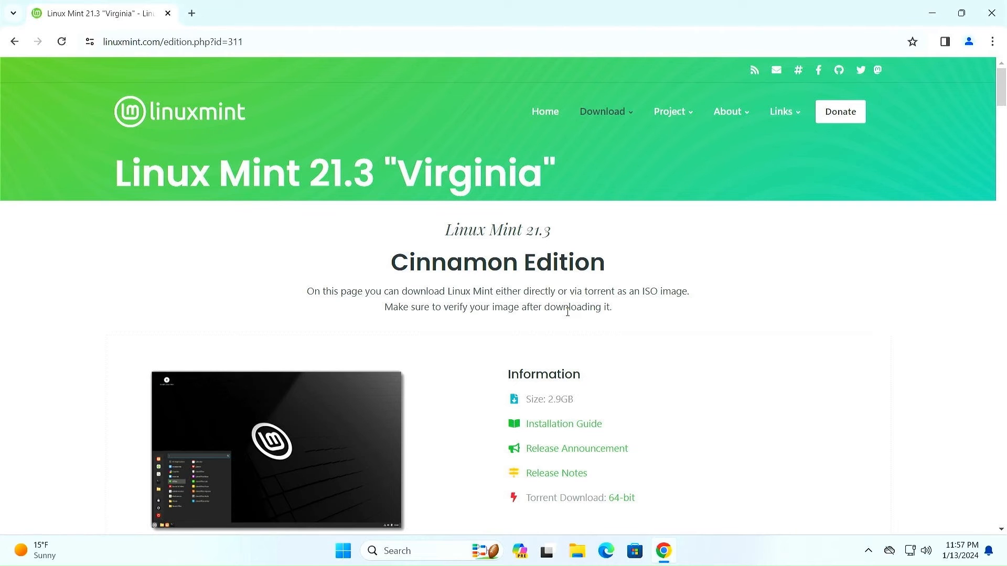
Download the 64-bit Cinnamon ISO from the Cicku world mirror and check the download's progress
scroll(567, 313, "down", 3)
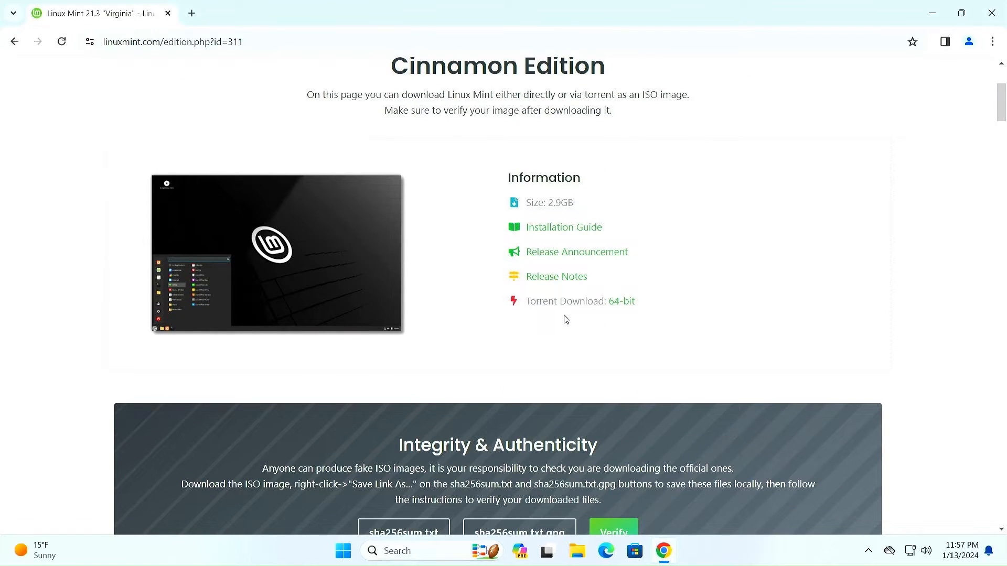
scroll(566, 319, "down", 7)
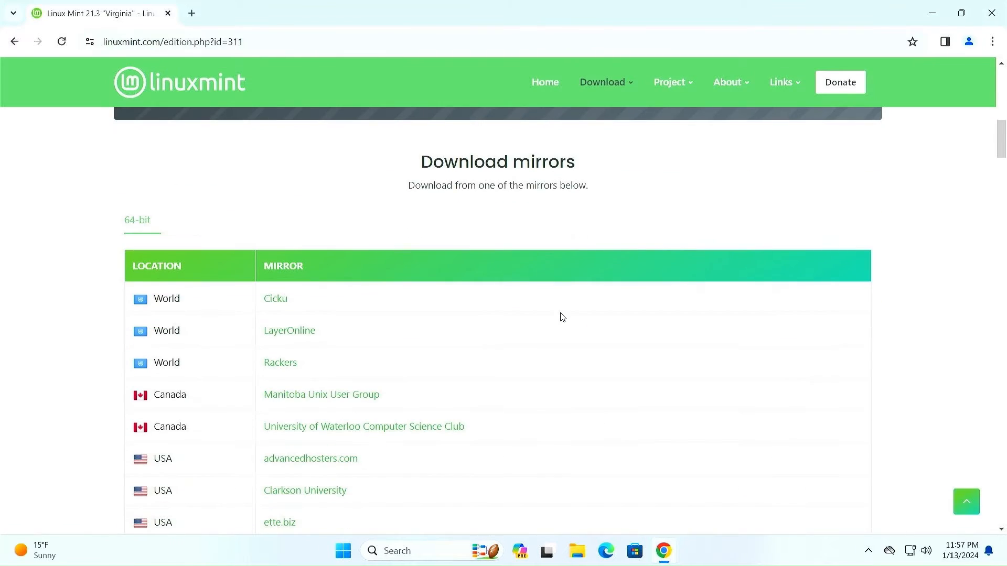
left_click(272, 299)
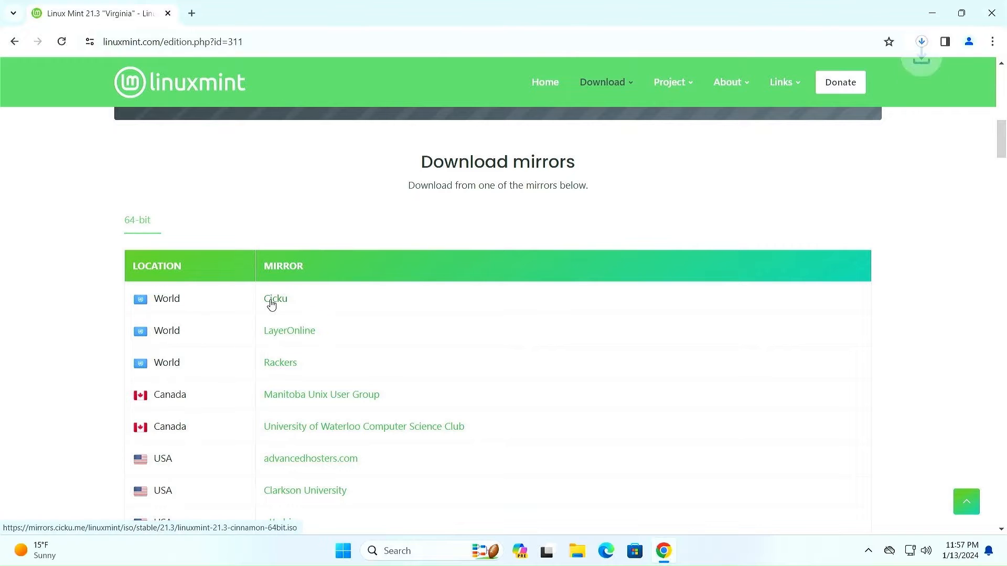
left_click(926, 45)
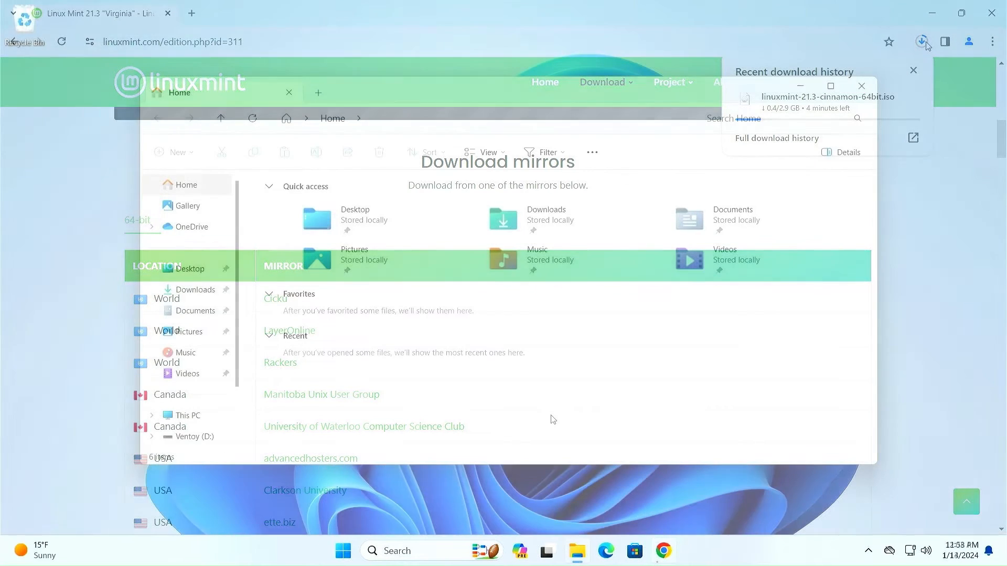
In File Explorer, copy the linuxmint-21.3-cinnamon-64bit disc image from the Downloads folder
double_click(555, 220)
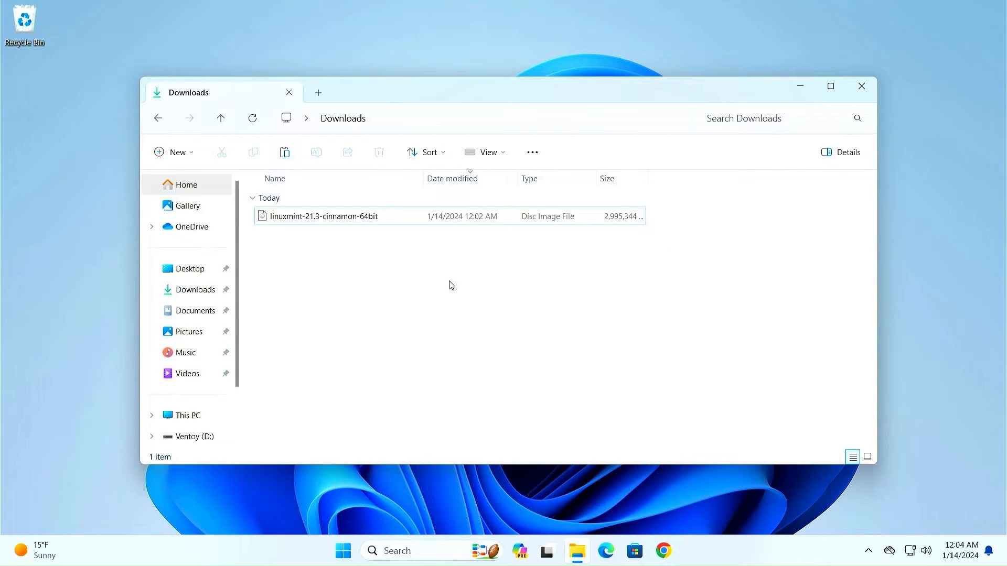
right_click(296, 216)
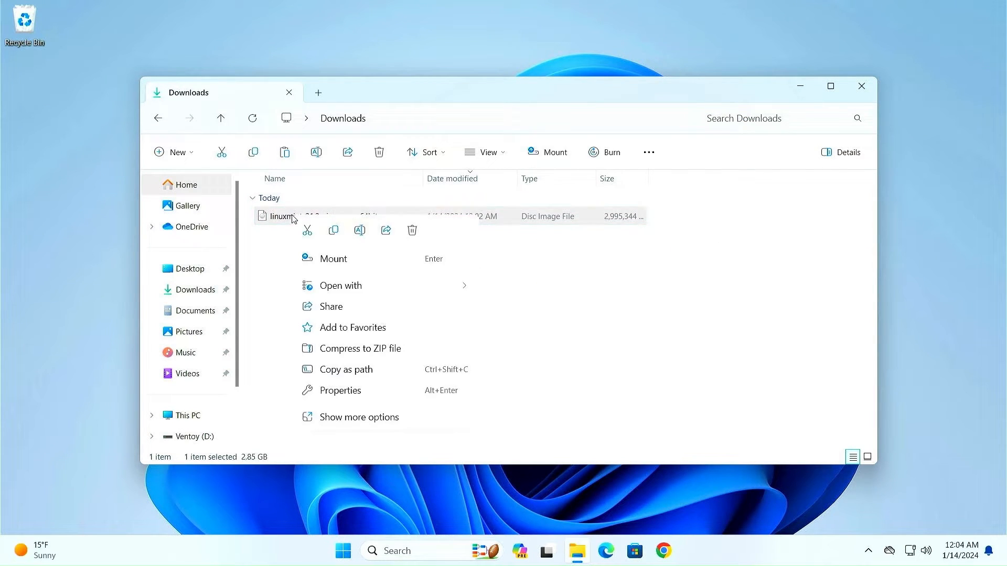
left_click(333, 231)
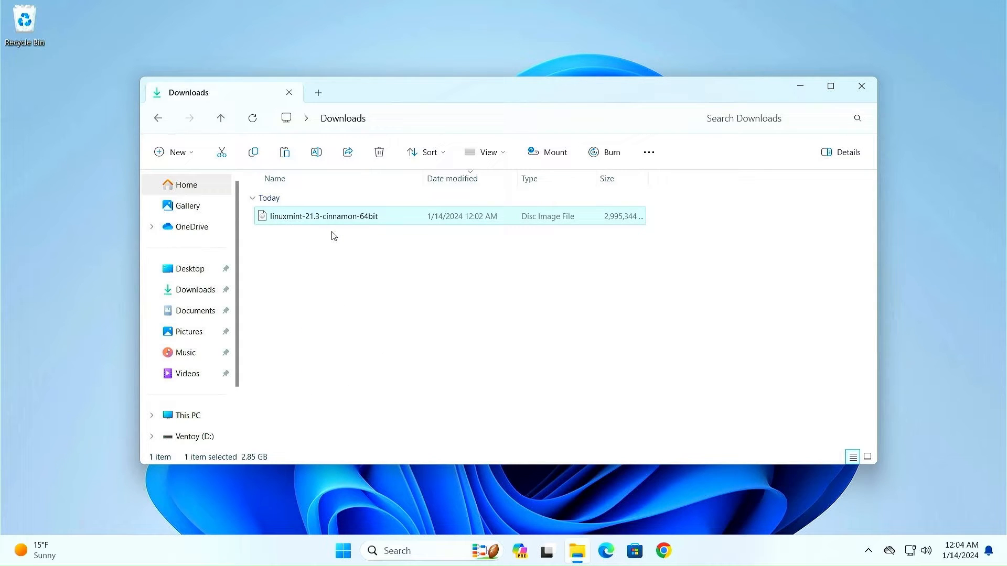
Paste the copied Linux Mint disc image onto the Ventoy (D:) drive and close the File Explorer window
left_click(167, 417)
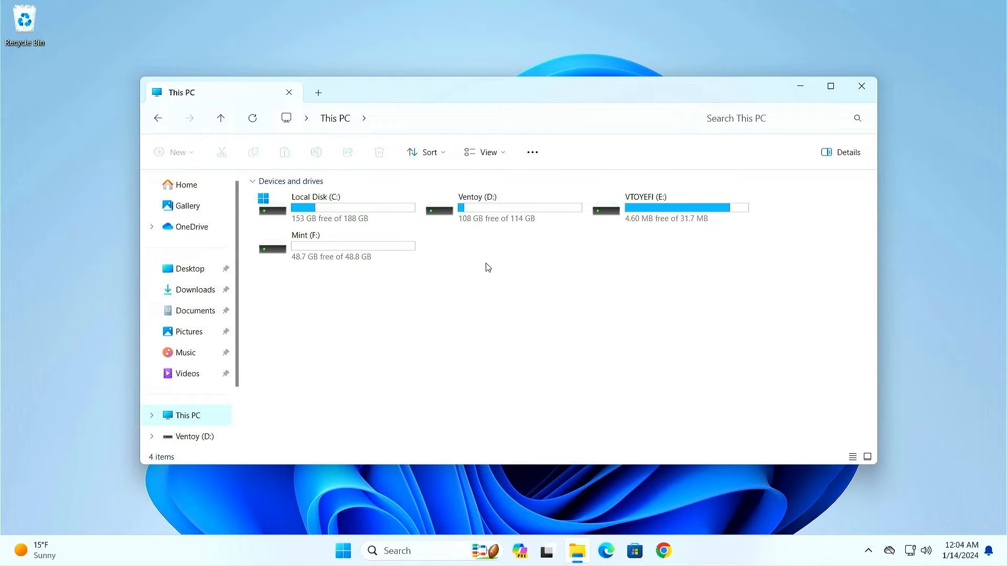
double_click(501, 214)
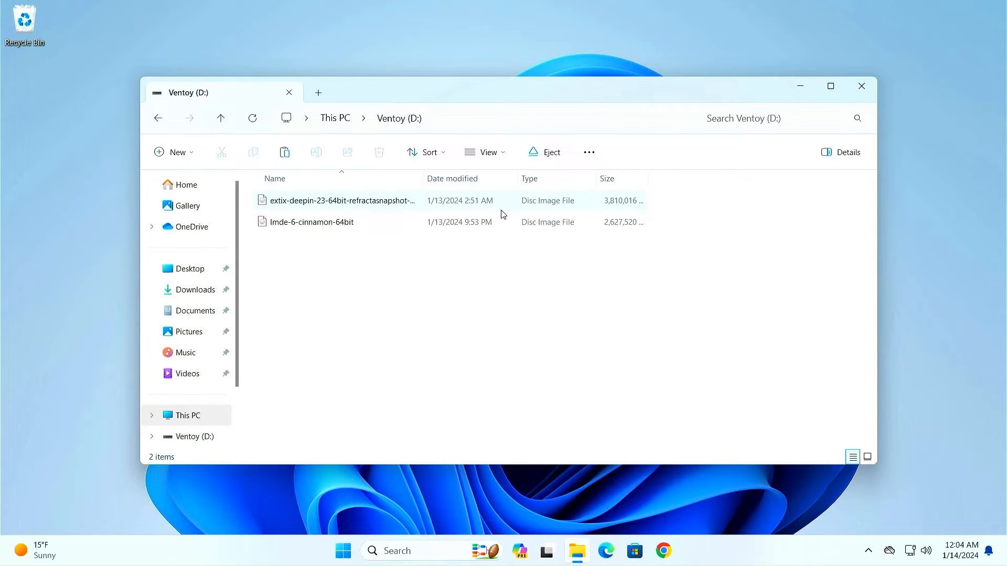
right_click(320, 251)
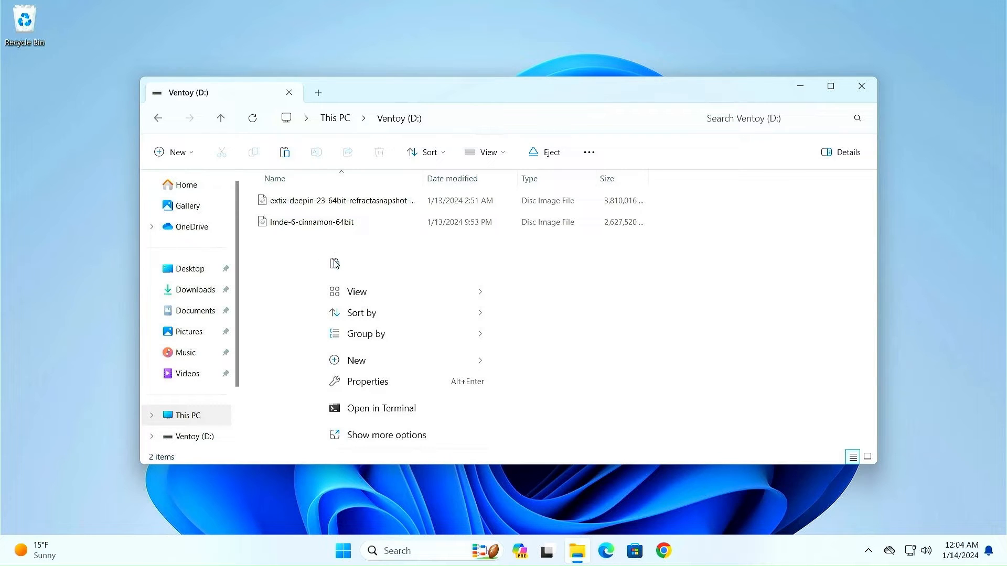
left_click(335, 262)
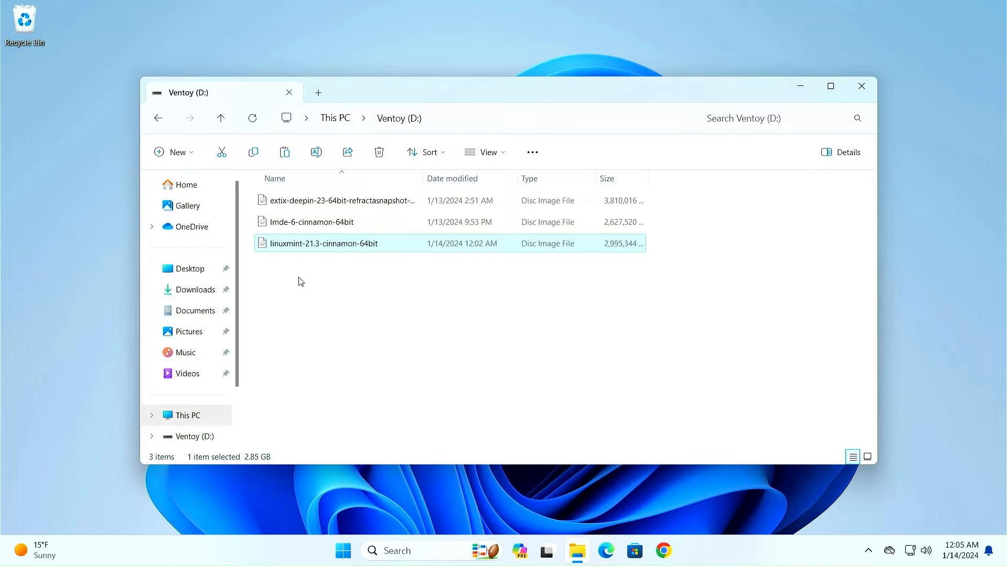
left_click(329, 284)
left_click(312, 247)
left_click(861, 88)
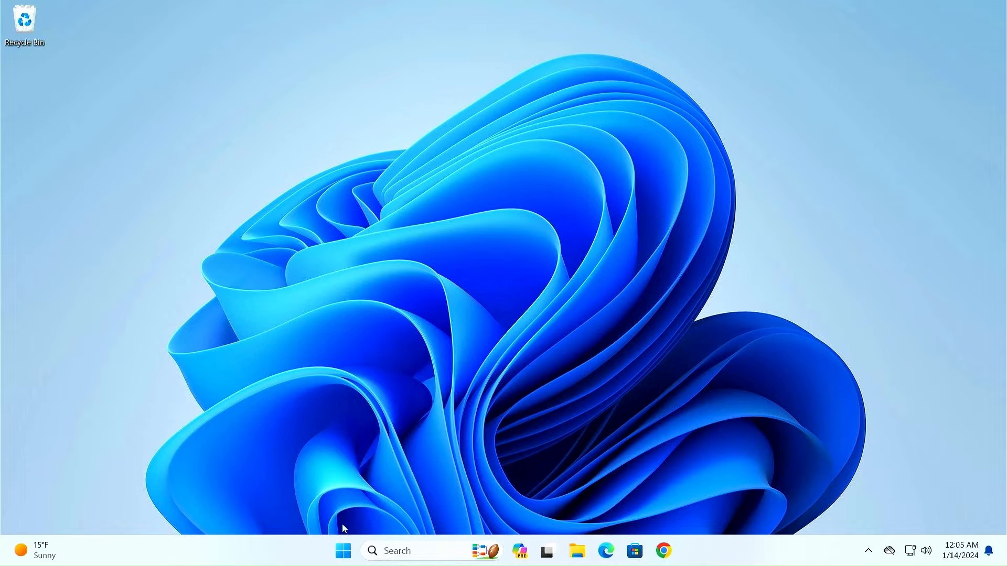
Restart the computer from Windows
left_click(342, 549)
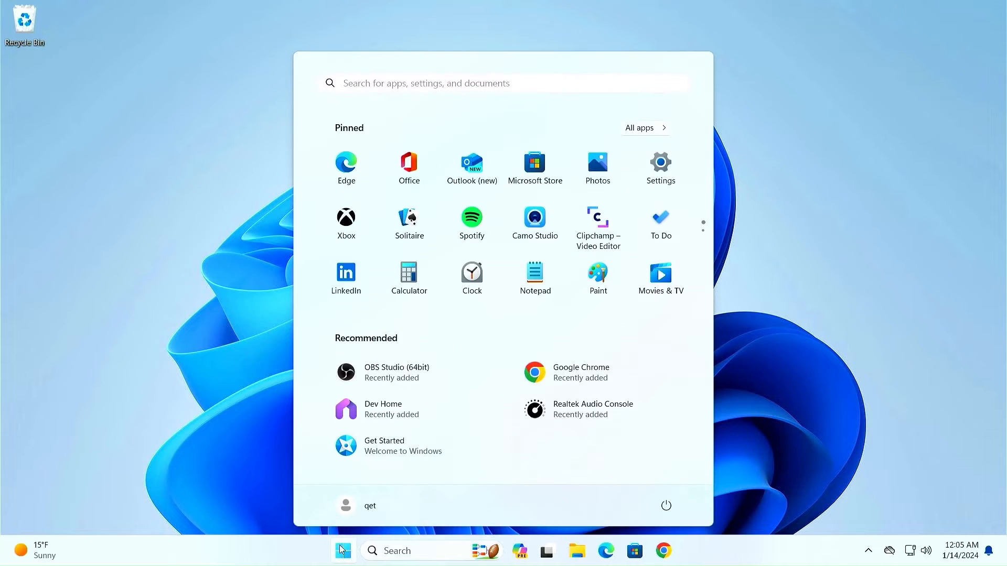
left_click(664, 505)
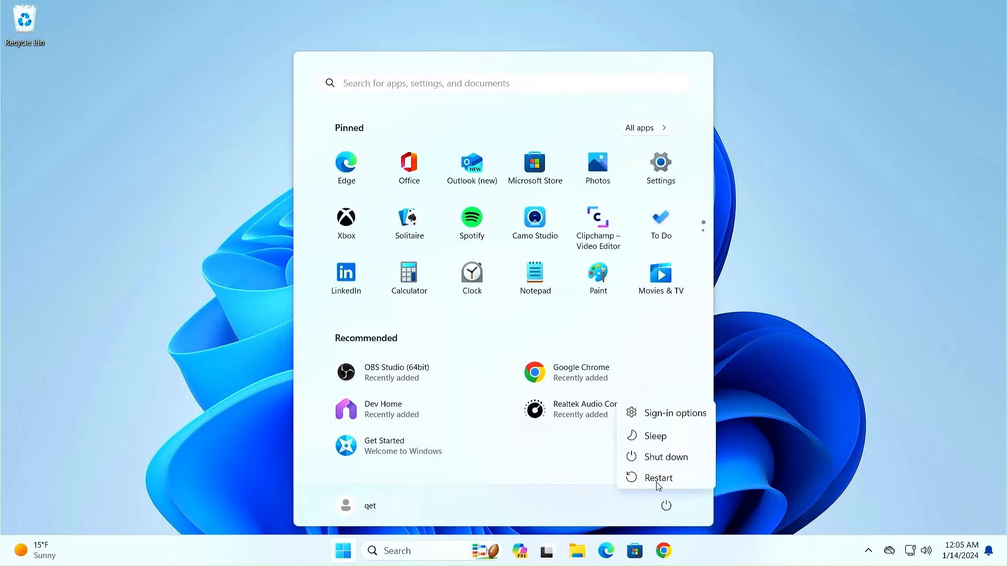
left_click(655, 482)
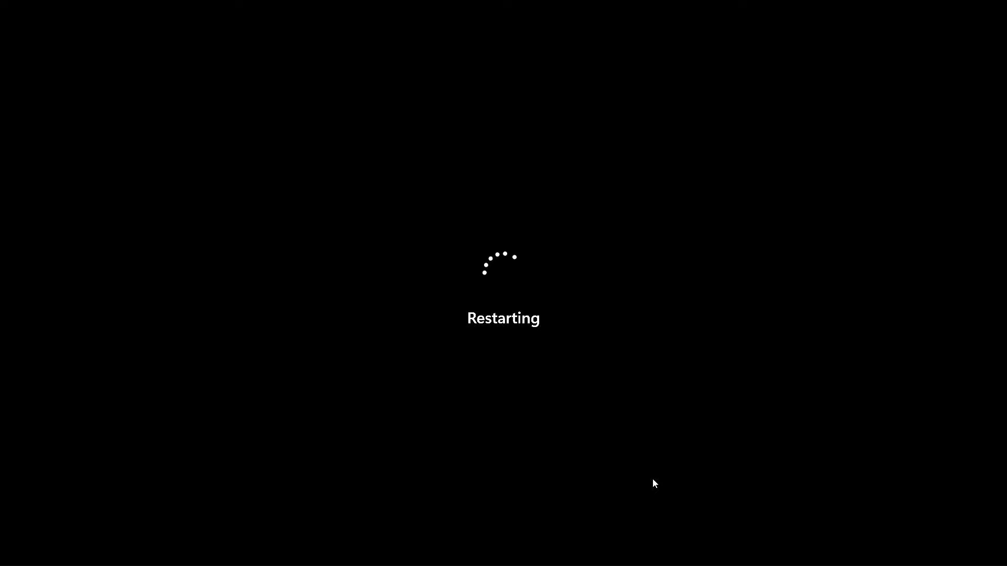
Bring up the motherboard's boot device selection during startup and boot from "UEFI: USB, Partition 2"
key("F12")
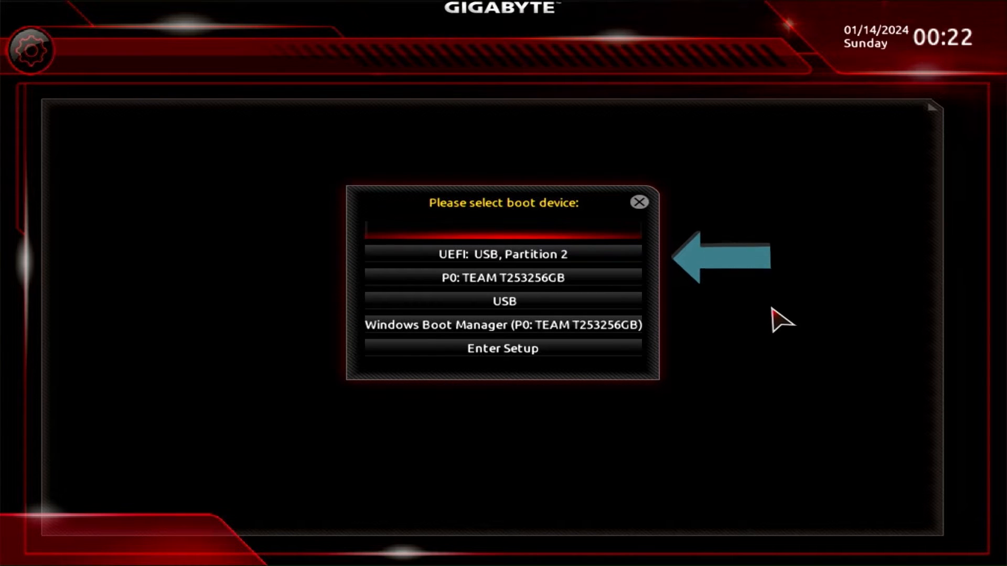
key("Down")
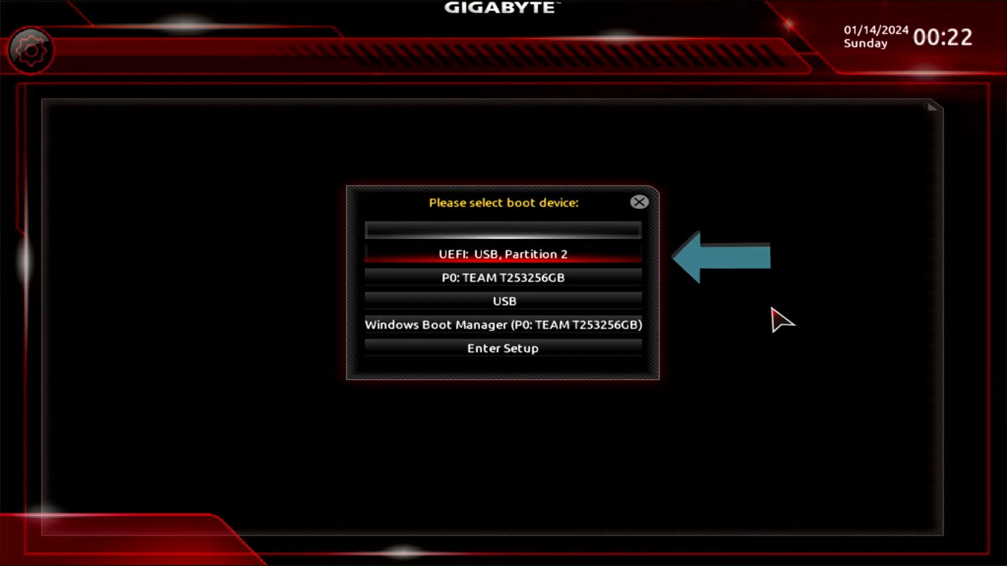
key("Return")
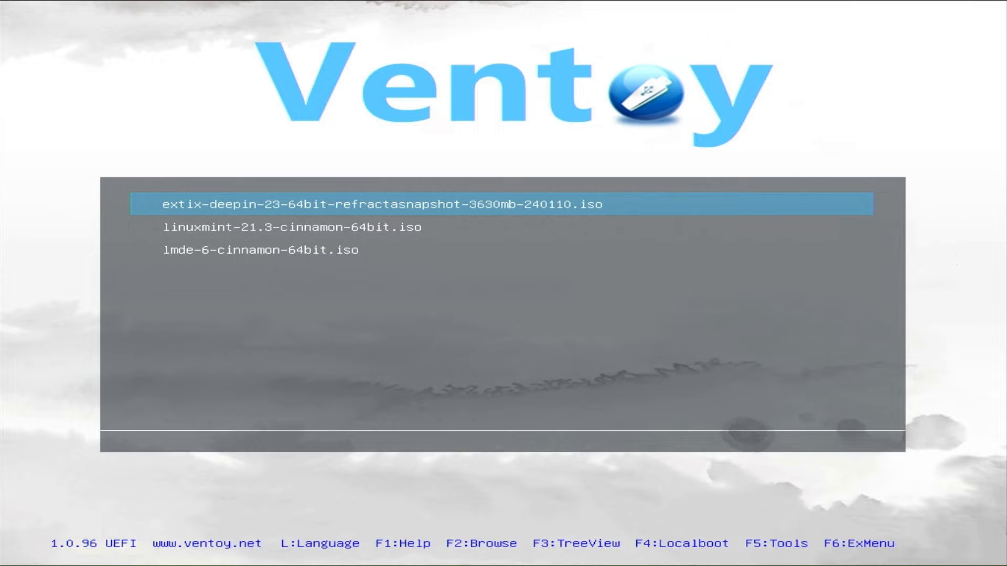
Boot linuxmint-21.3-cinnamon-64bit.iso from the Ventoy drive in normal mode
key("Down")
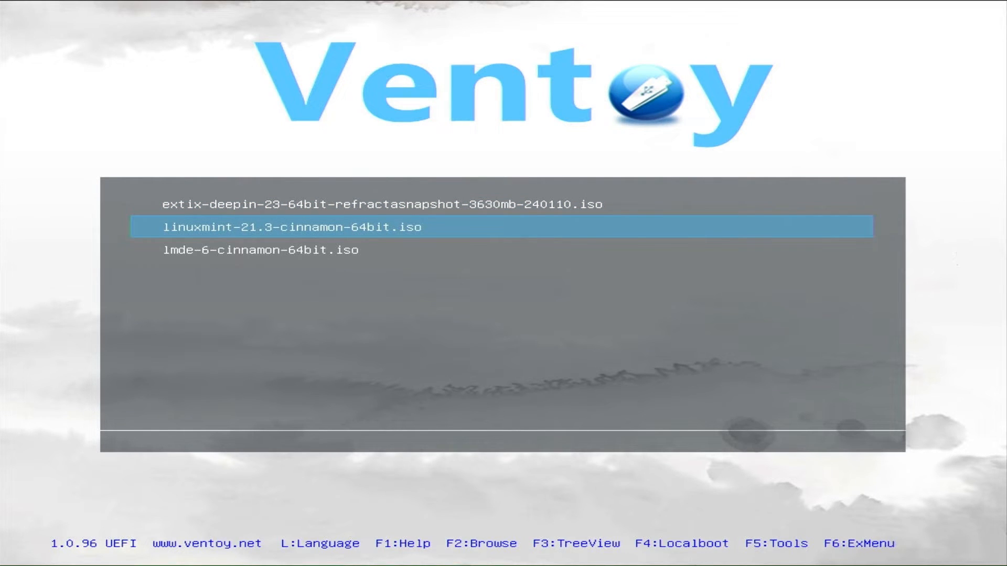
key("Return")
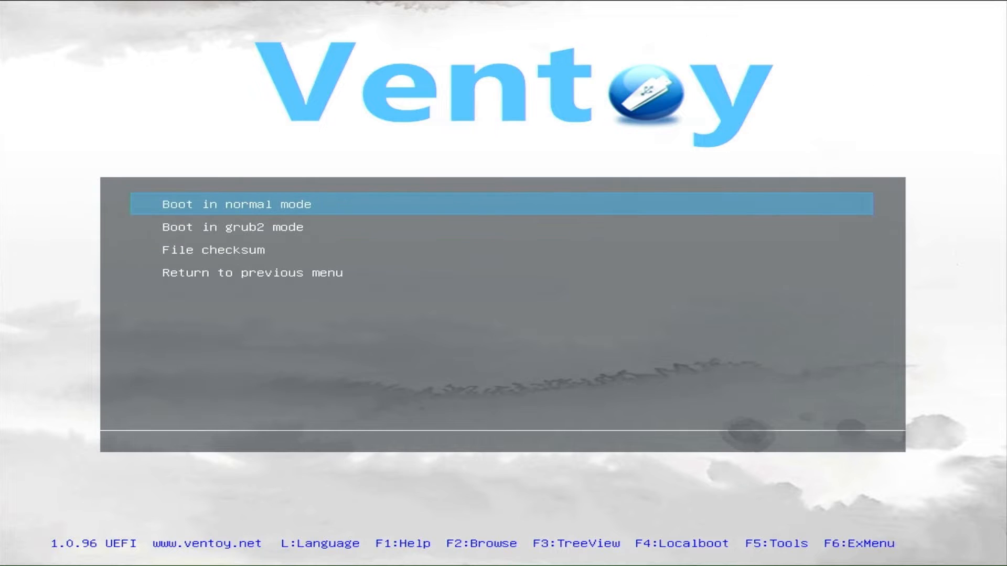
key("Return")
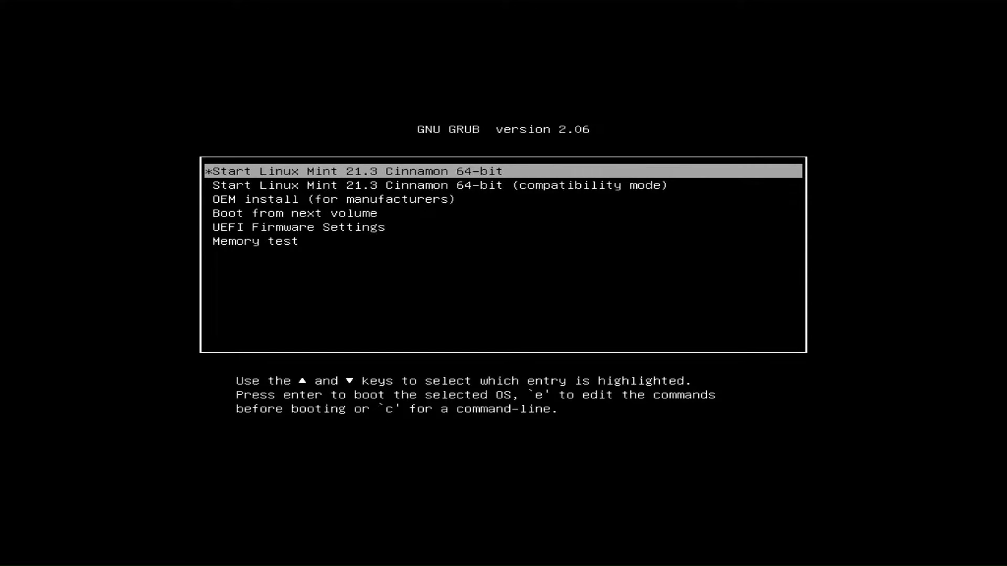
Start Linux Mint 21.3 Cinnamon 64-bit in regular mode and launch the Linux Mint installer from the live desktop
key("Return")
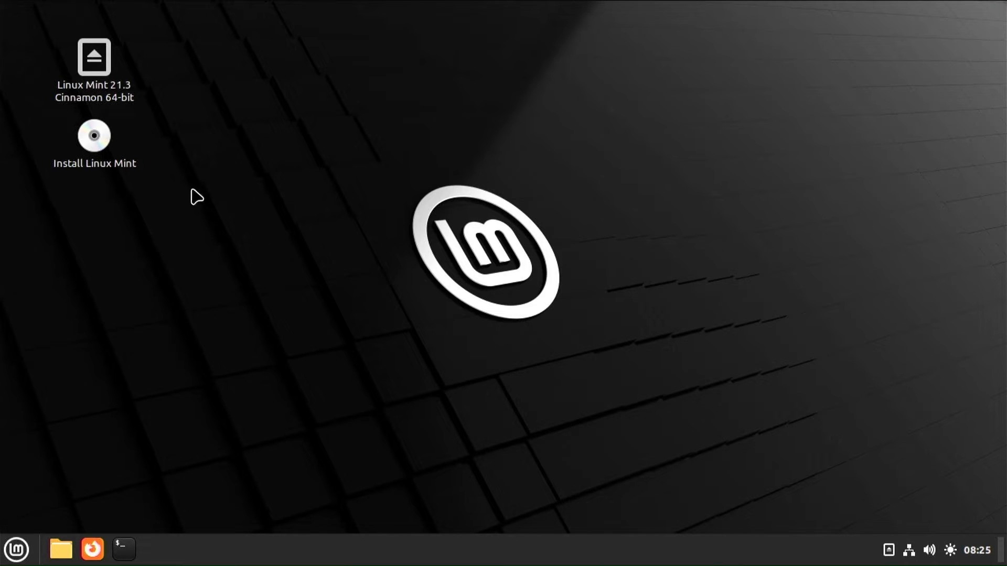
left_click(94, 150)
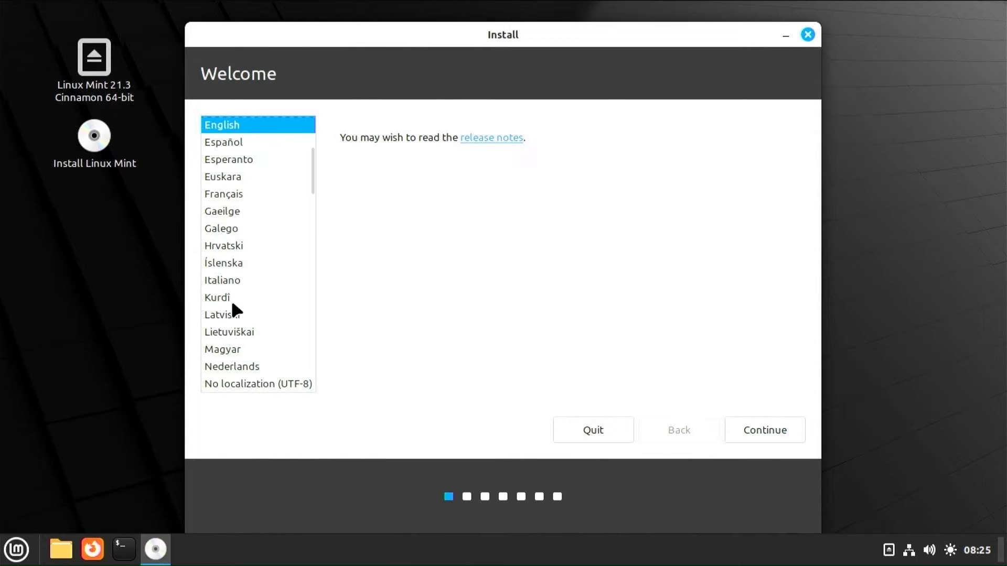
Accept English as the installer language and English (US) as the keyboard layout, and proceed past the multimedia codecs page
left_click(737, 424)
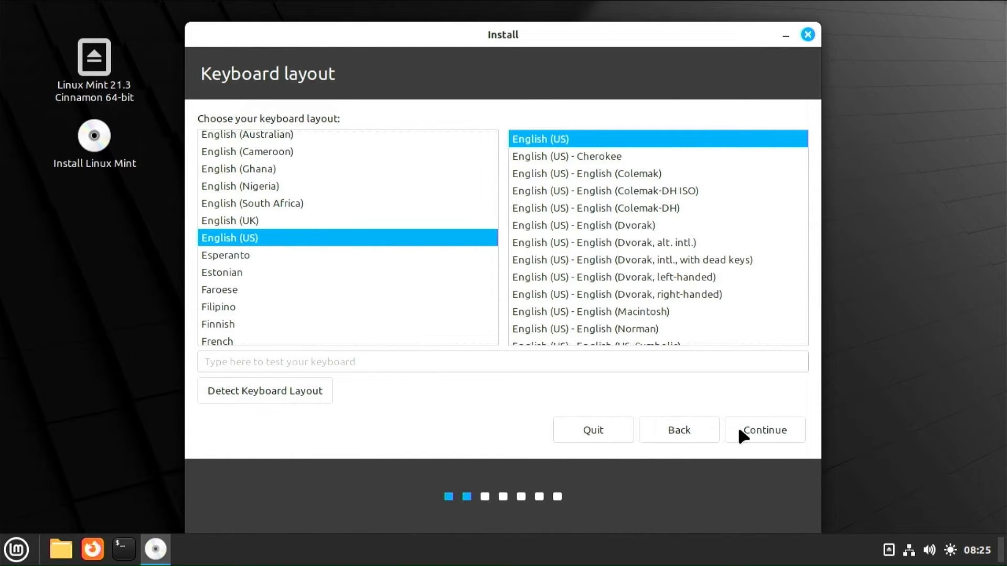
left_click(738, 429)
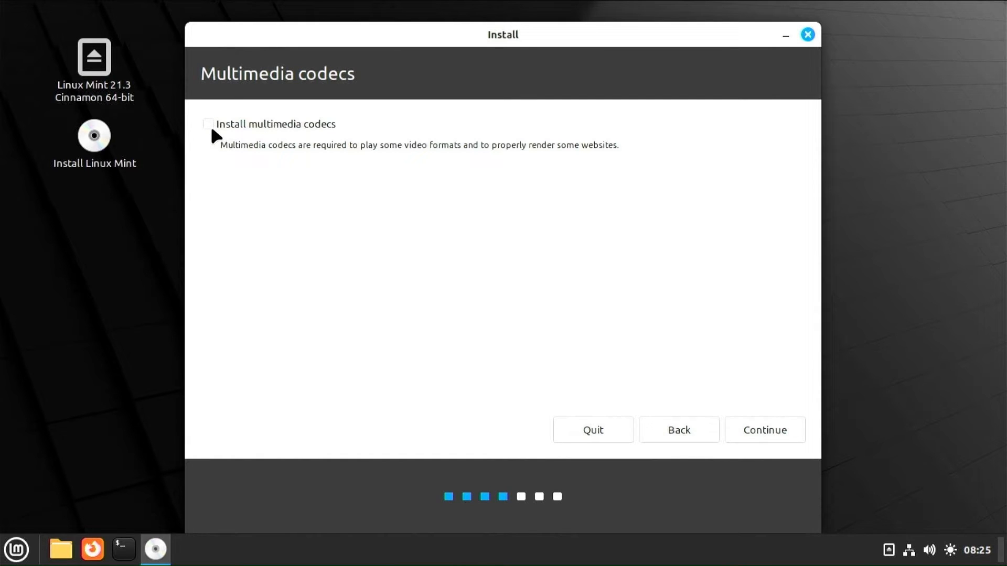
left_click(755, 431)
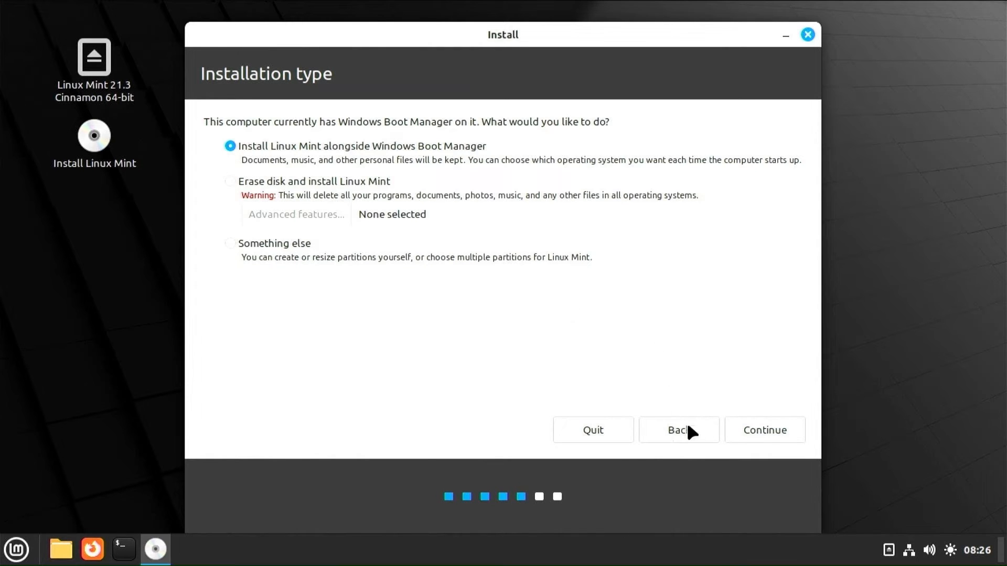
Choose to install Linux Mint alongside Windows Boot Manager and allocate 100.9 GB of the 256.1 GB drive to it
left_click(740, 426)
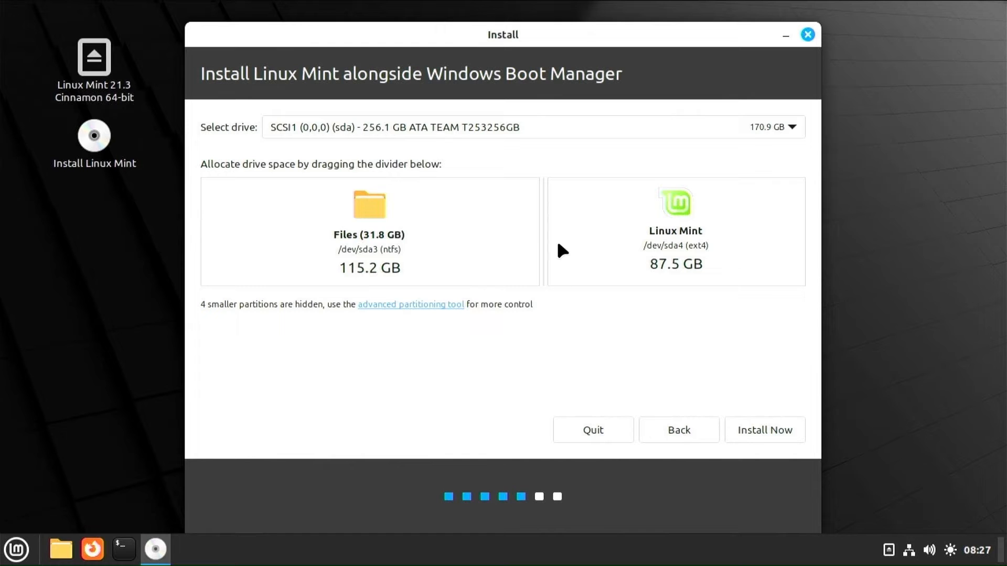
left_click_drag(540, 229, 503, 243)
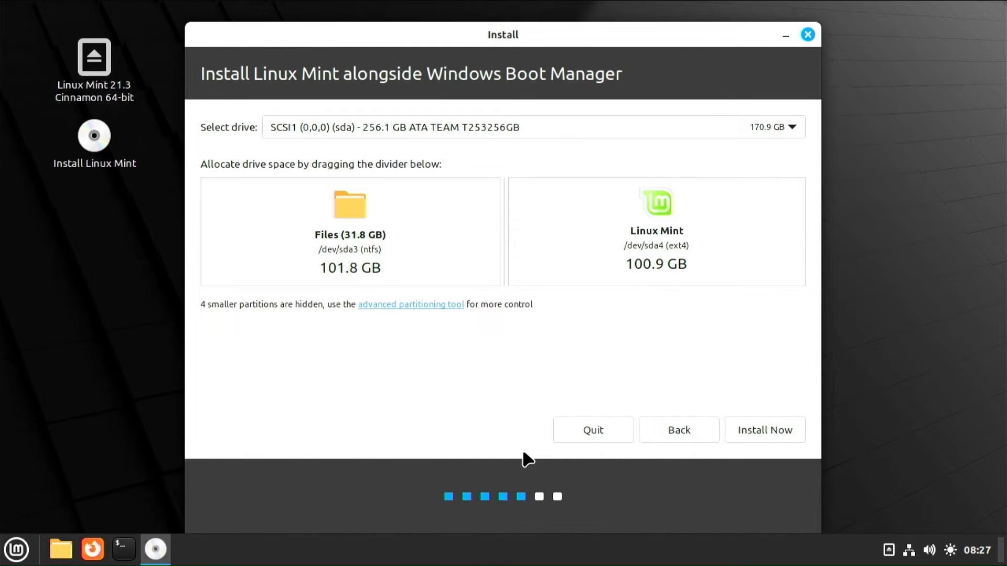
left_click(794, 133)
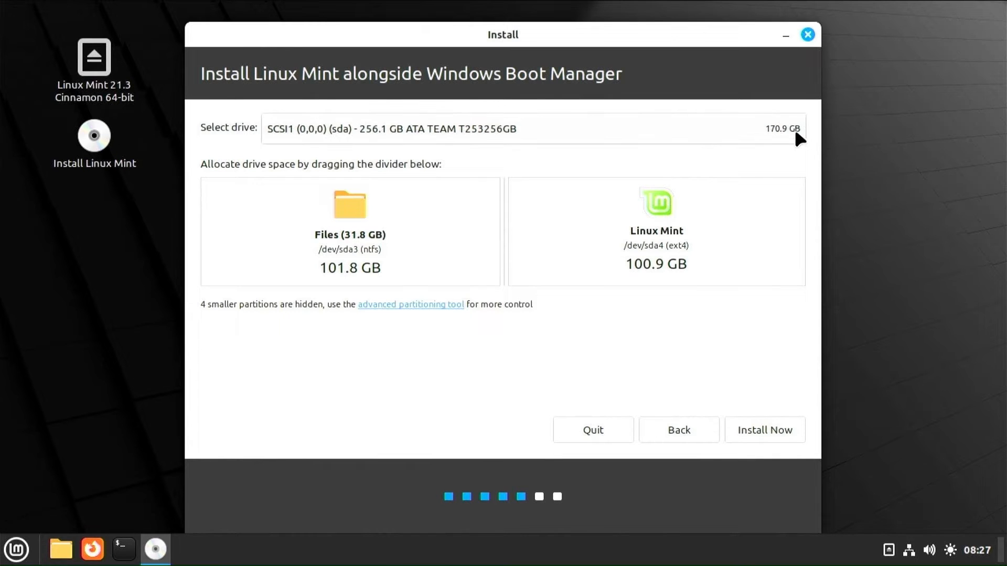
left_click(795, 133)
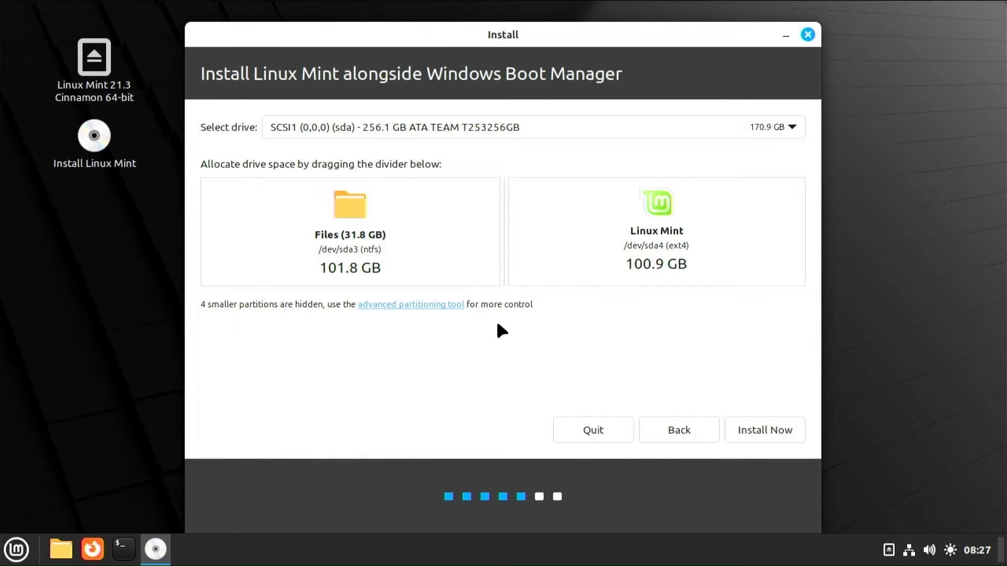
Start the installation and confirm both requests to write the partition changes to disk
left_click(776, 435)
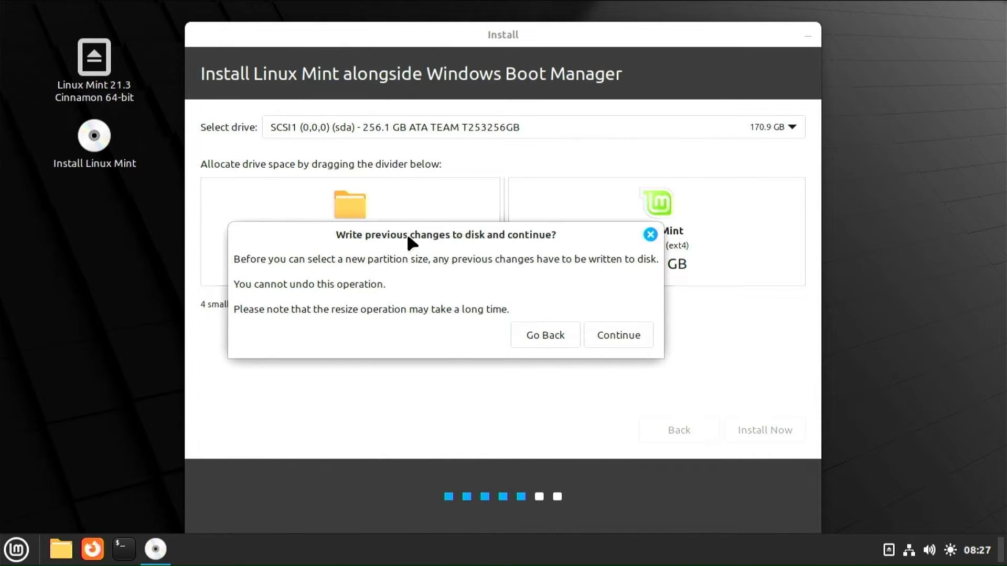
left_click_drag(407, 233, 498, 254)
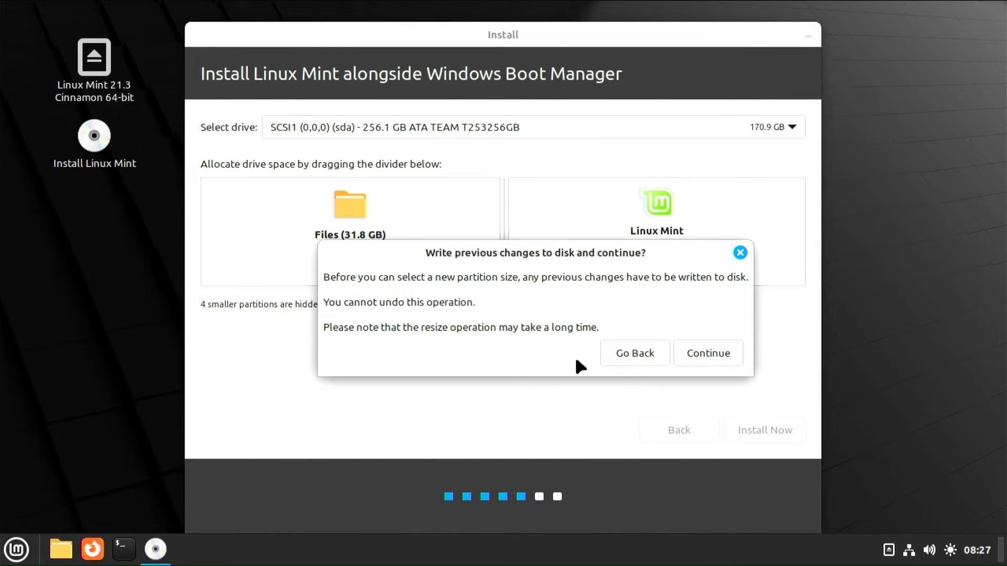
left_click(708, 352)
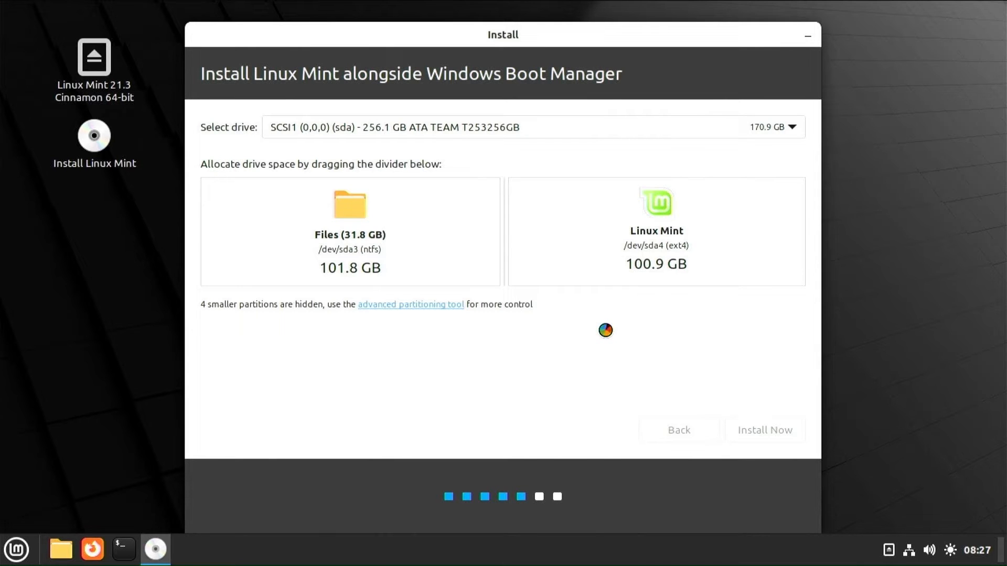
left_click_drag(619, 251, 538, 214)
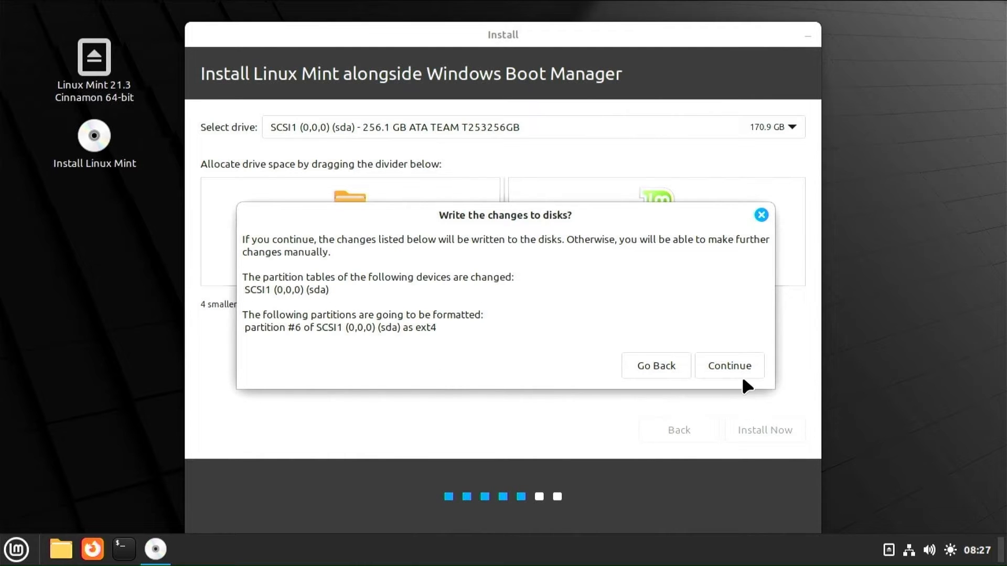
left_click(744, 357)
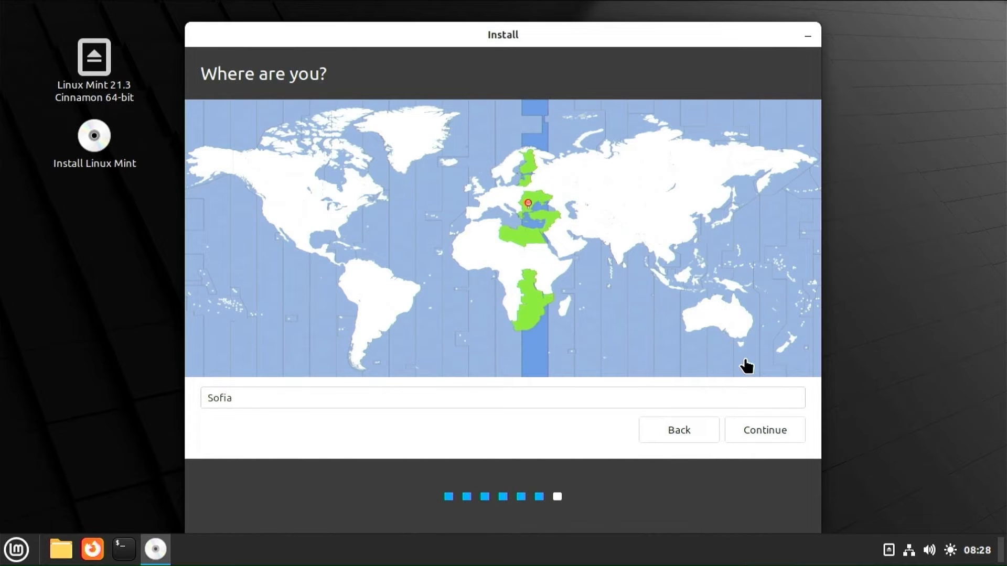
Accept Sofia as the location, then enter the user's name and set the computer's name to qet-mint
left_click(759, 428)
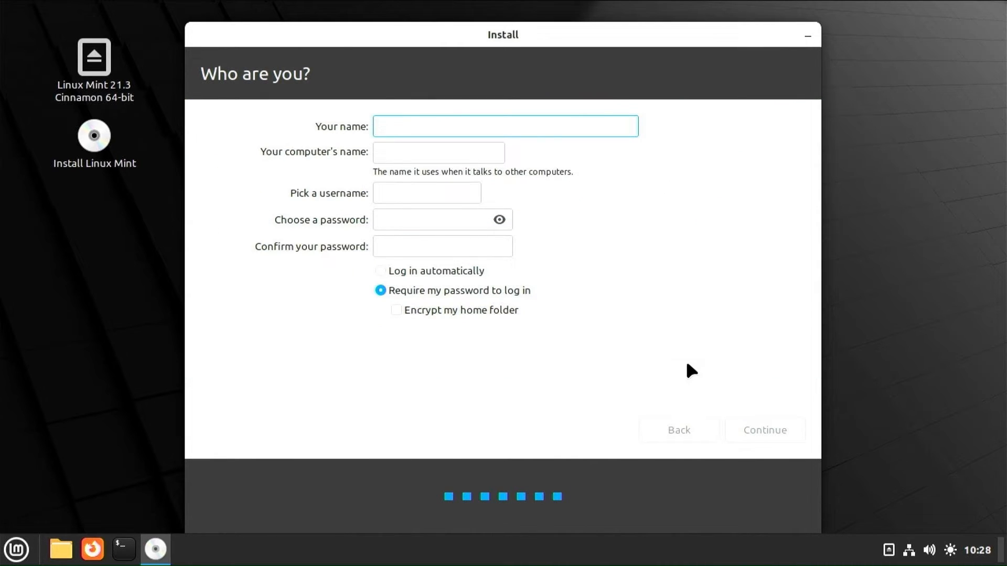
type("qet")
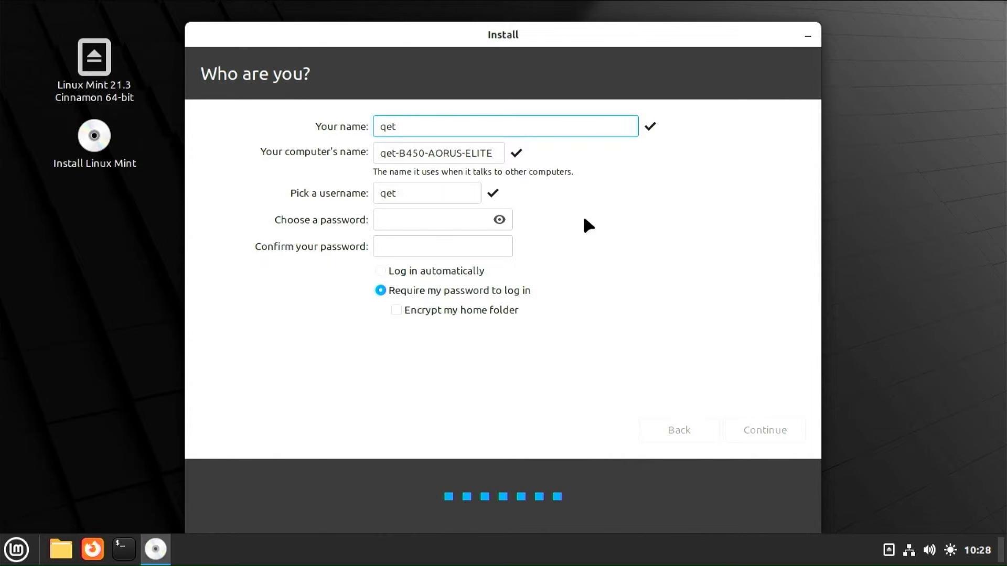
key("Tab")
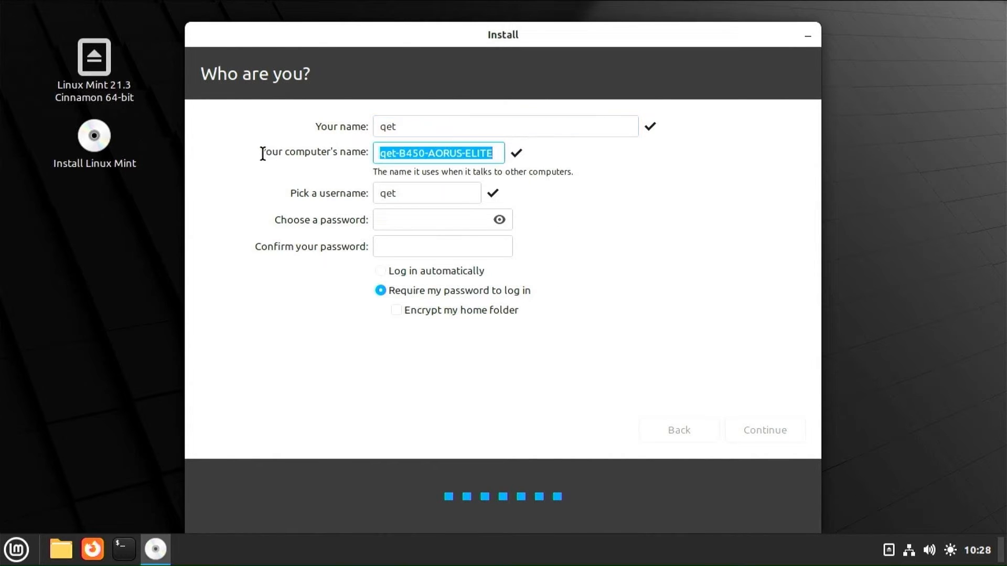
type("qet-mint")
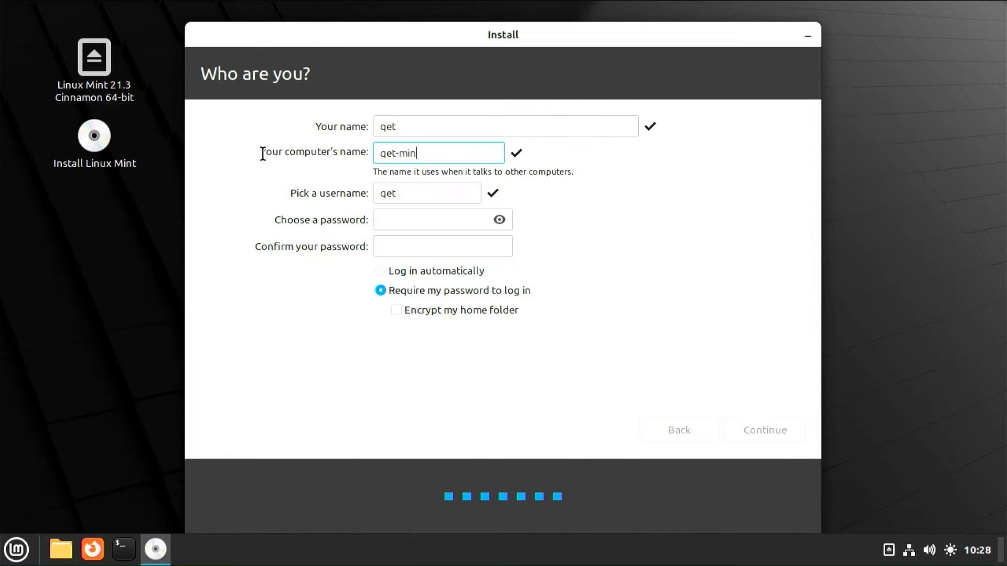
Enter and confirm the account password, select automatic login, and proceed with the installation
left_click(389, 219)
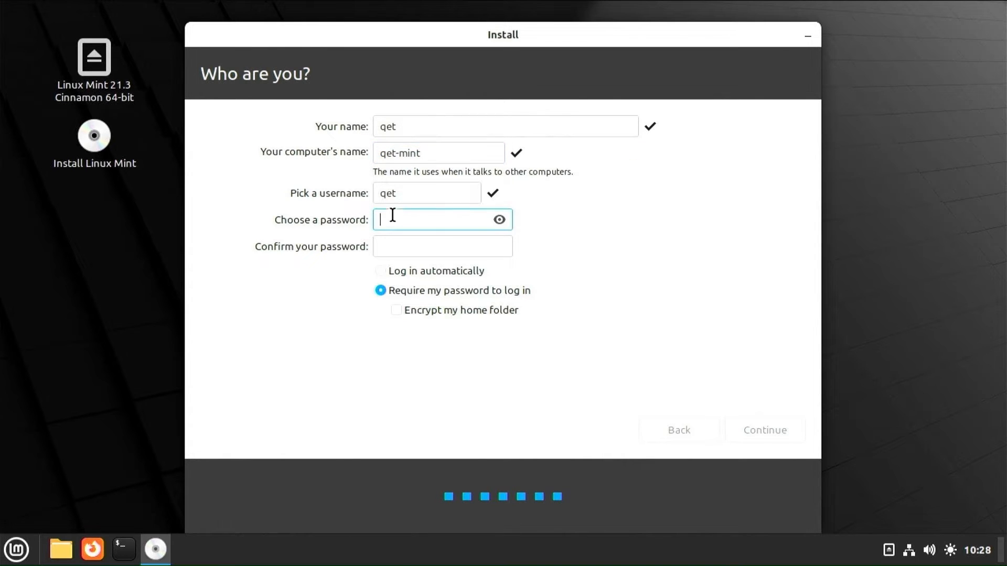
type("••••••")
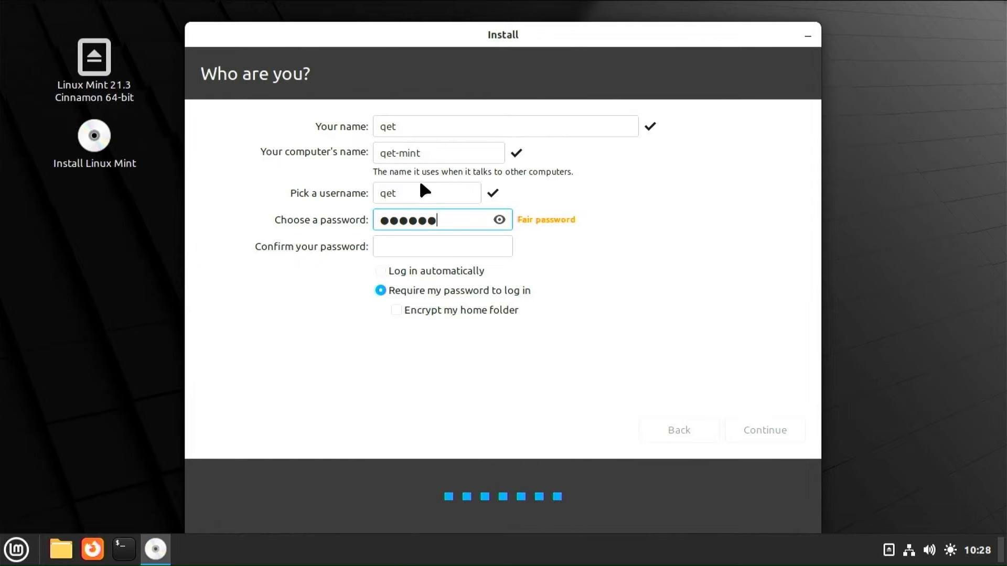
left_click(420, 245)
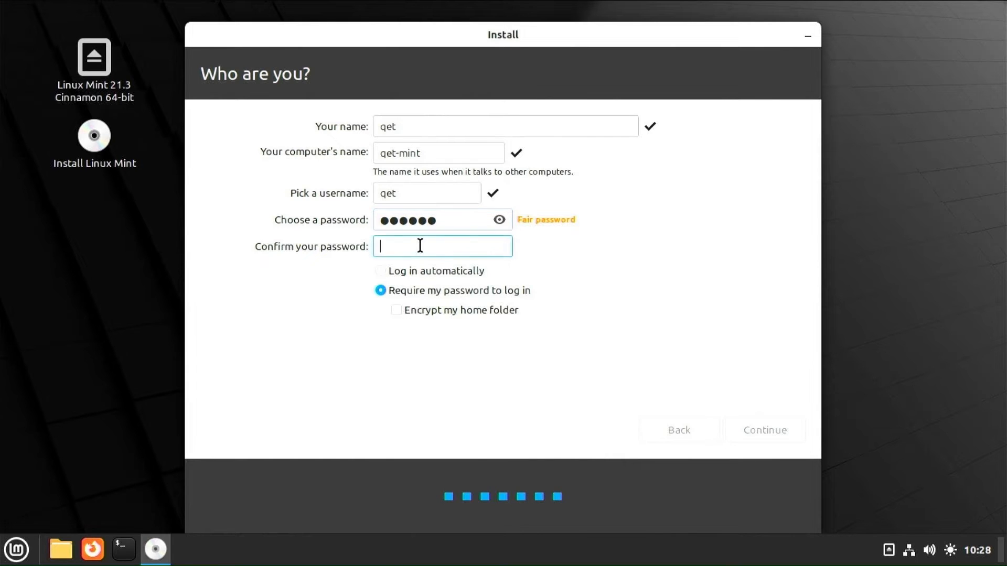
type("••••••")
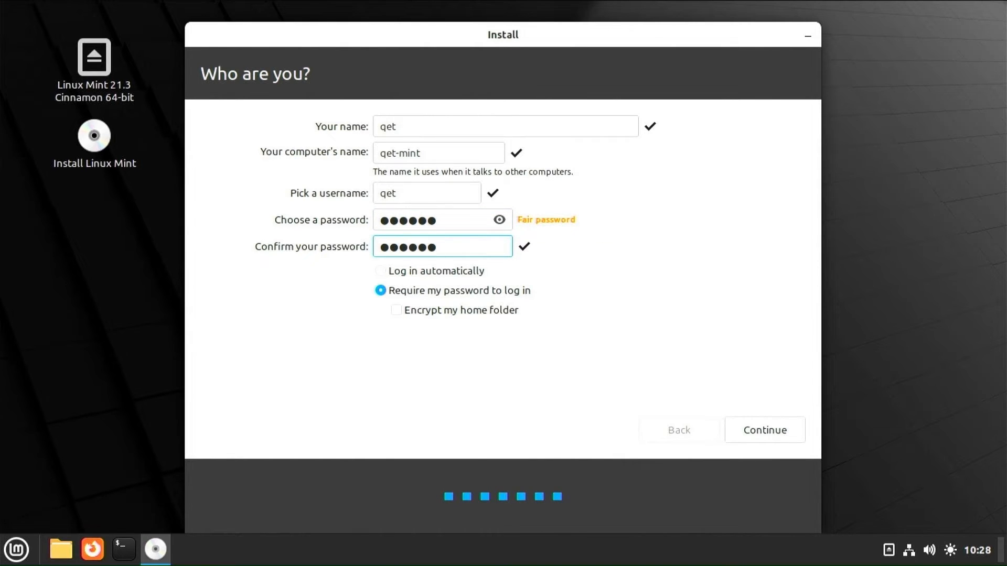
left_click(418, 273)
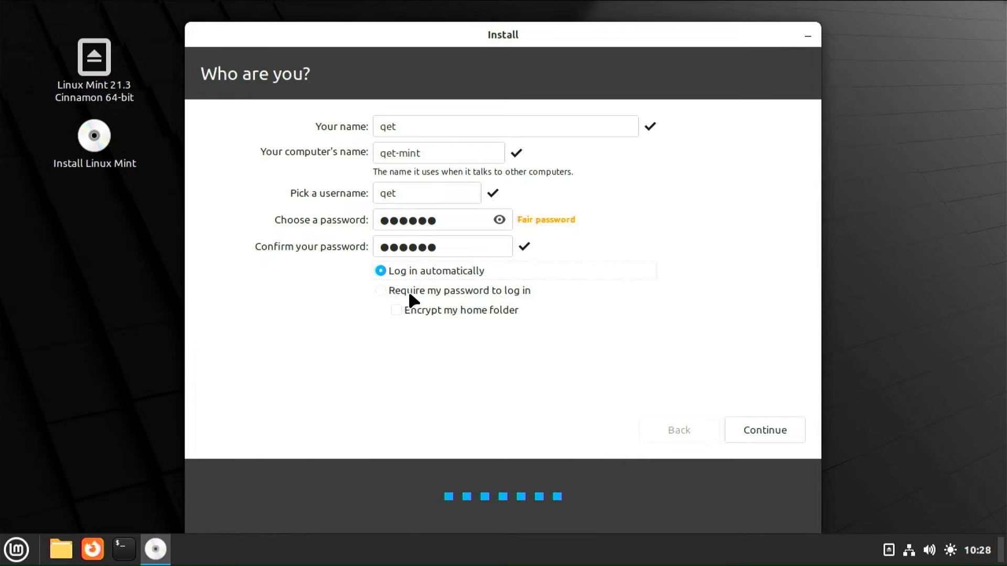
left_click(785, 427)
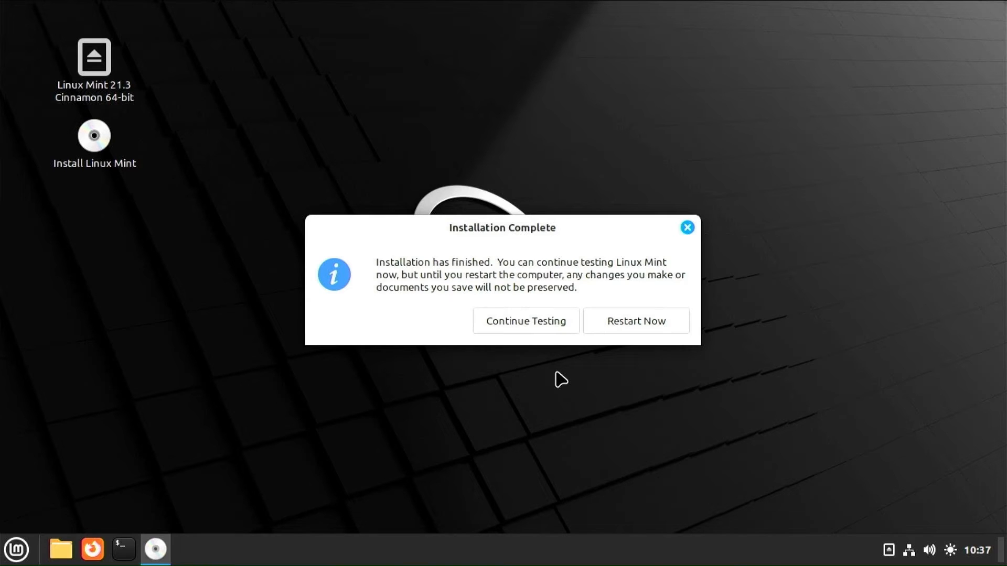
Restart the computer into the motherboard's boot device selection and boot from "ubuntu (P0: TEAM T253256GB)"
left_click(635, 322)
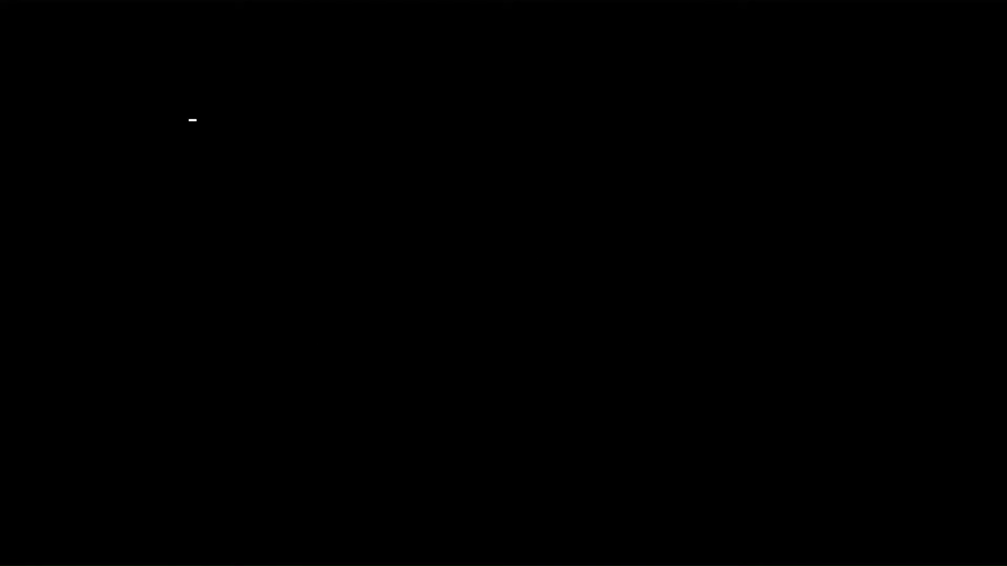
key("F12")
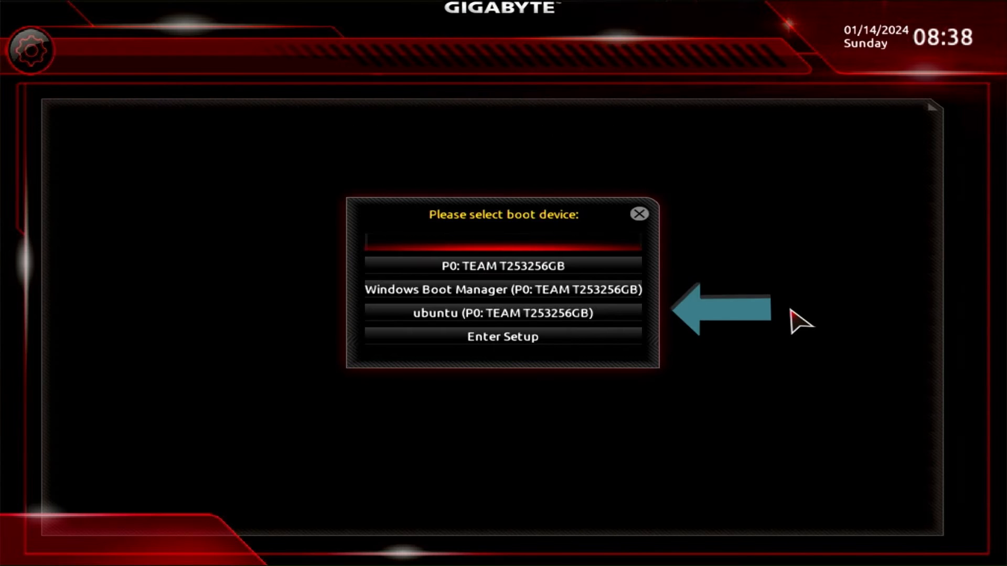
key("Down")
key("Down")
key("Down")
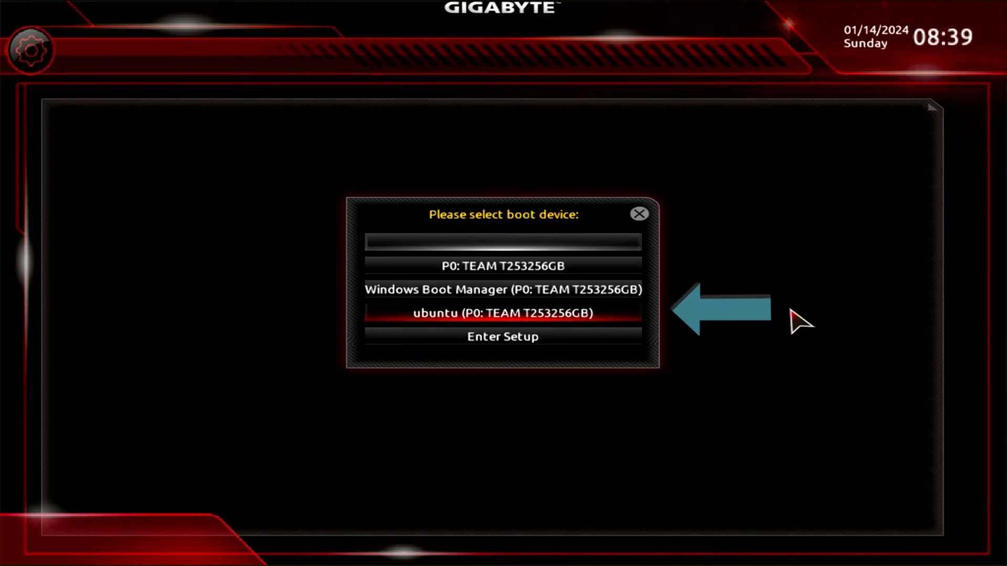
key("Return")
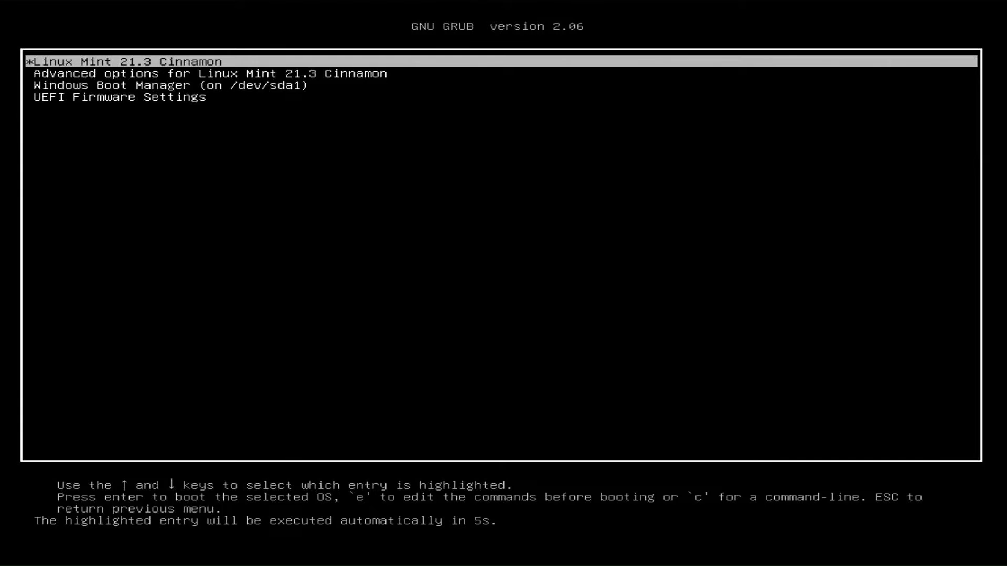
Start the installed Linux Mint 21.3 Cinnamon and log in with the account password
key("Return")
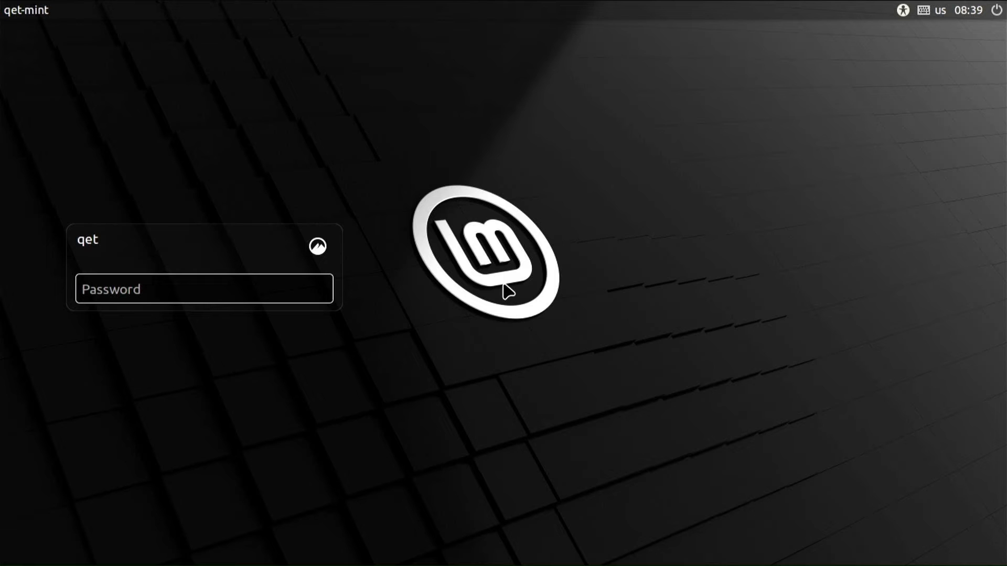
type("******")
key("Return")
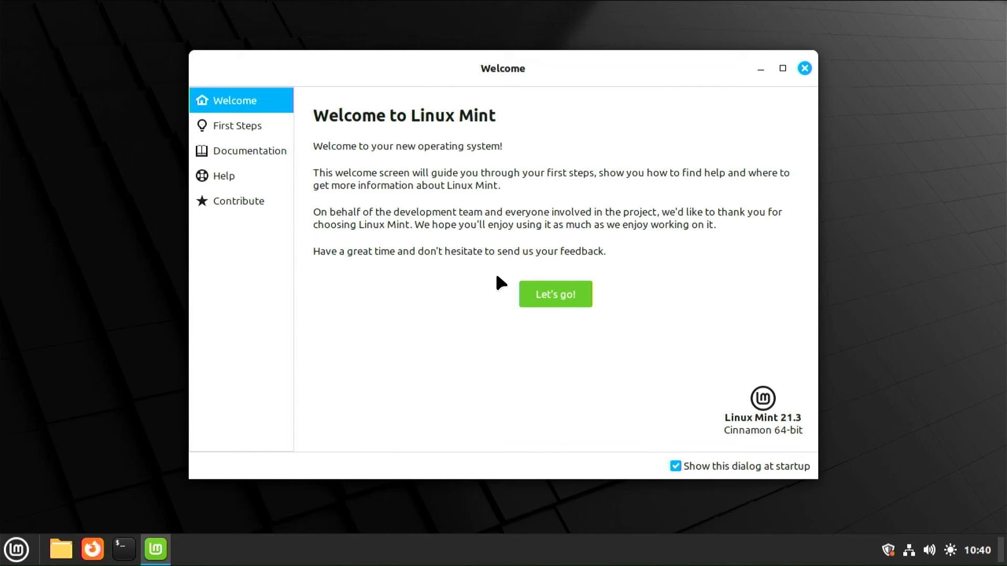
Open the First Steps page of the Welcome window and browse its suggested setup tasks
left_click(548, 294)
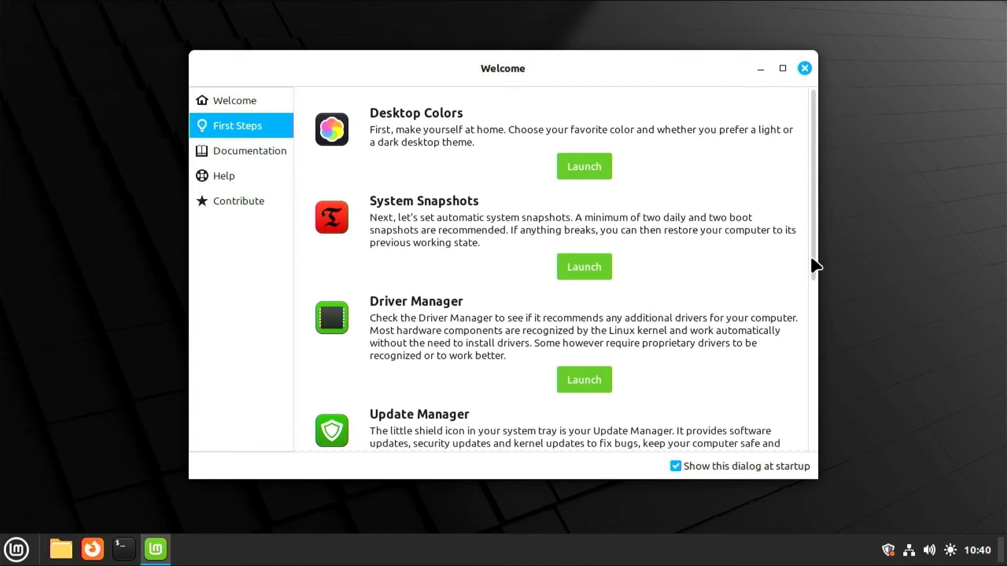
left_click_drag(812, 260, 799, 229)
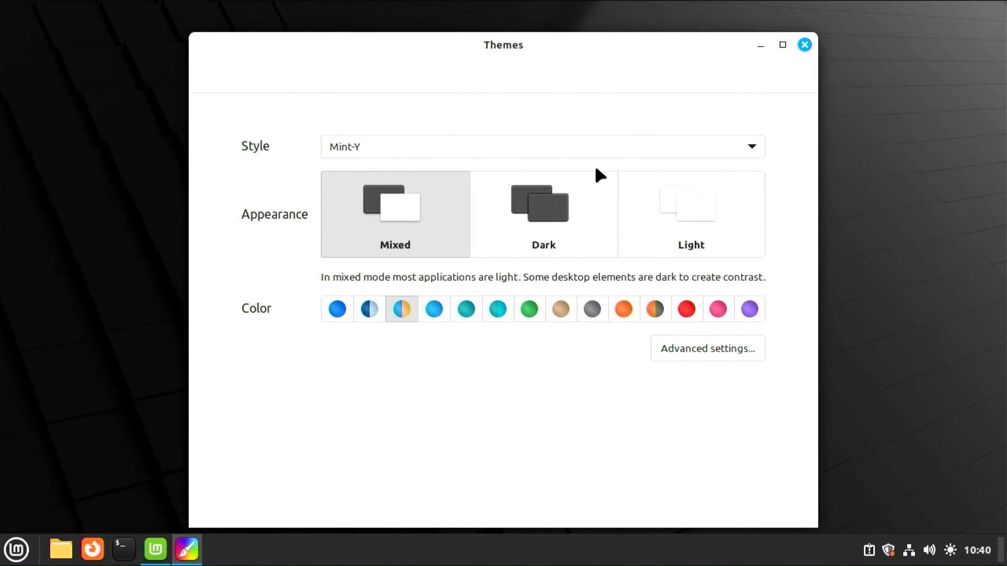
Try the Dark and Light appearances in the Themes settings and return to Mixed
left_click(562, 229)
left_click(699, 240)
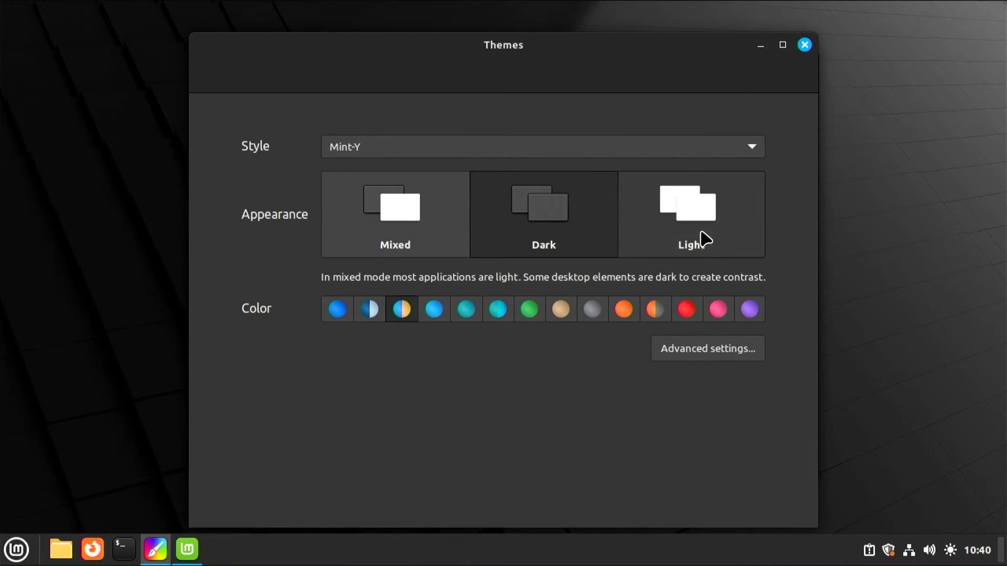
left_click(409, 231)
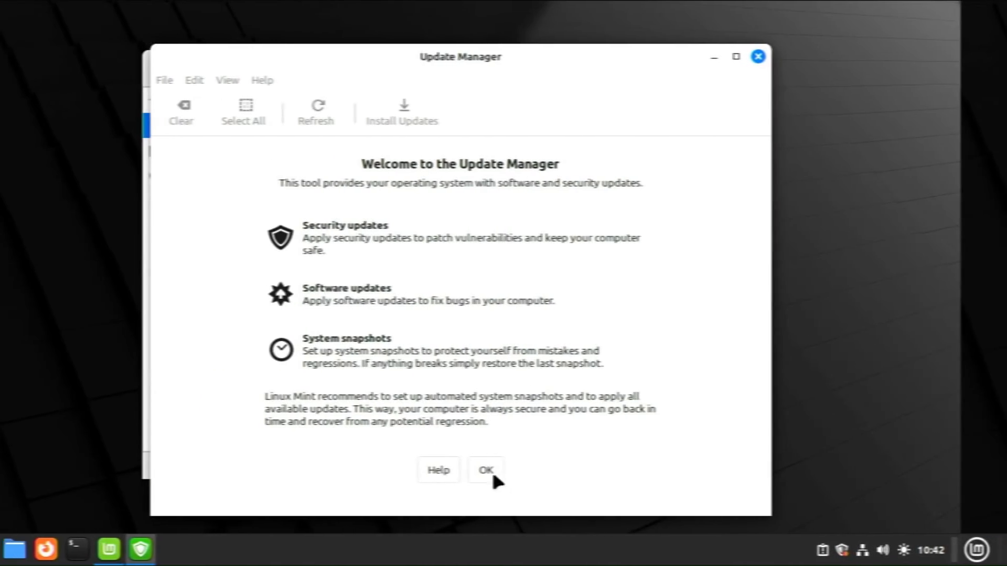
Accept the Update Manager's welcome page to proceed to the available updates
left_click(494, 474)
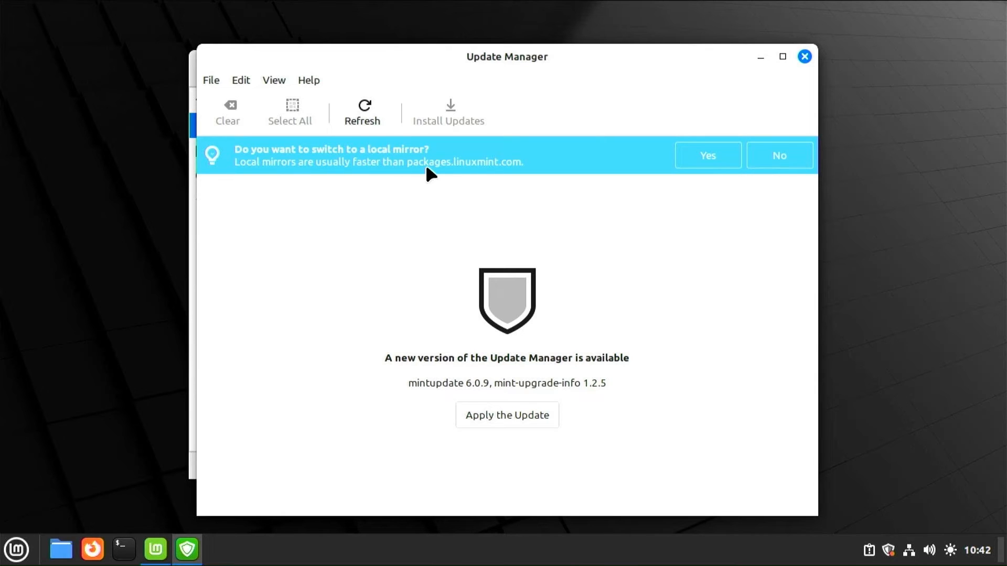
Decline switching to a local mirror, apply the Update Manager's own update and authenticate with the account password
left_click(779, 155)
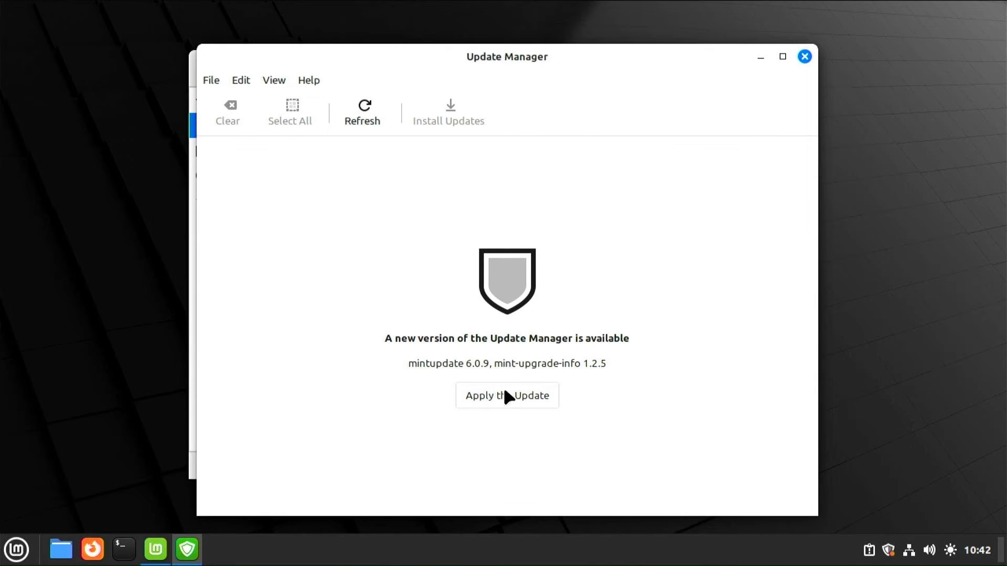
left_click(537, 394)
type("******")
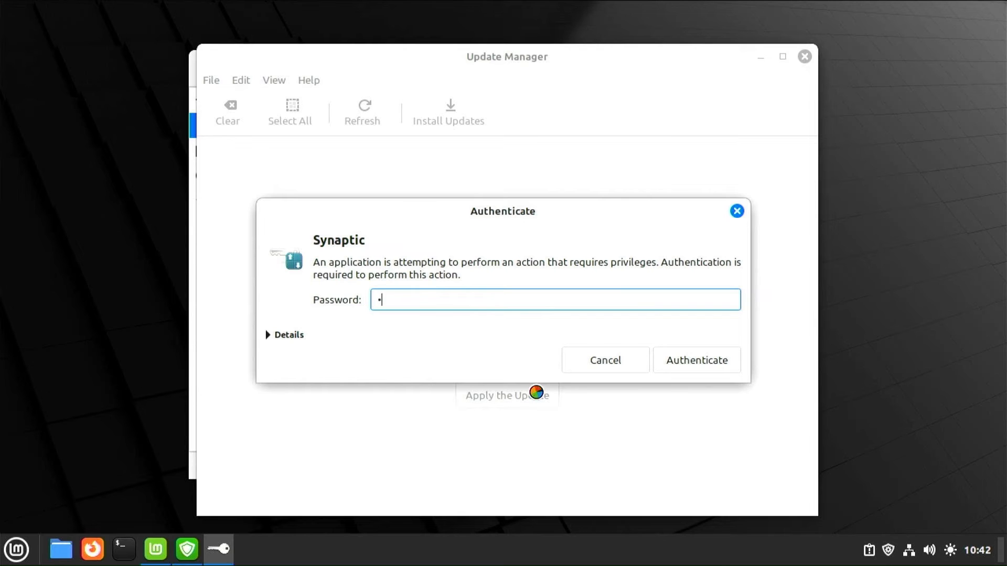
left_click(696, 361)
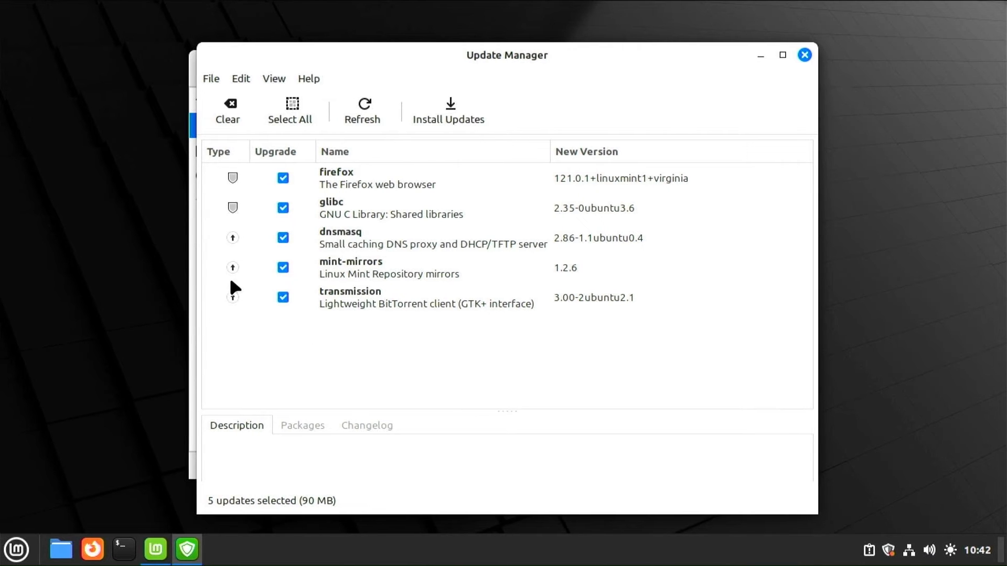
Install all selected updates, authorising with the account password and expanding the download and installation details
left_click(450, 113)
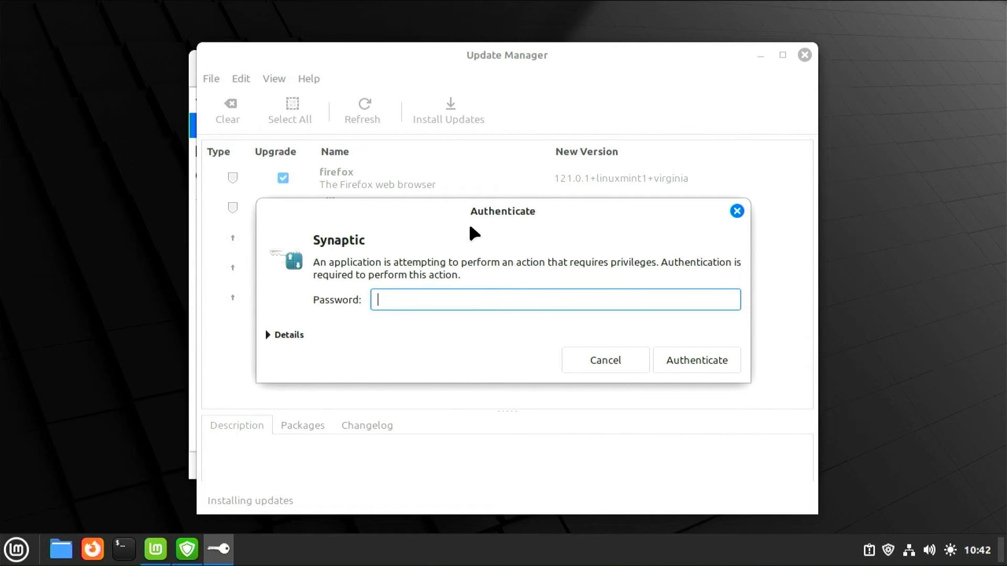
type("••••••")
key("Return")
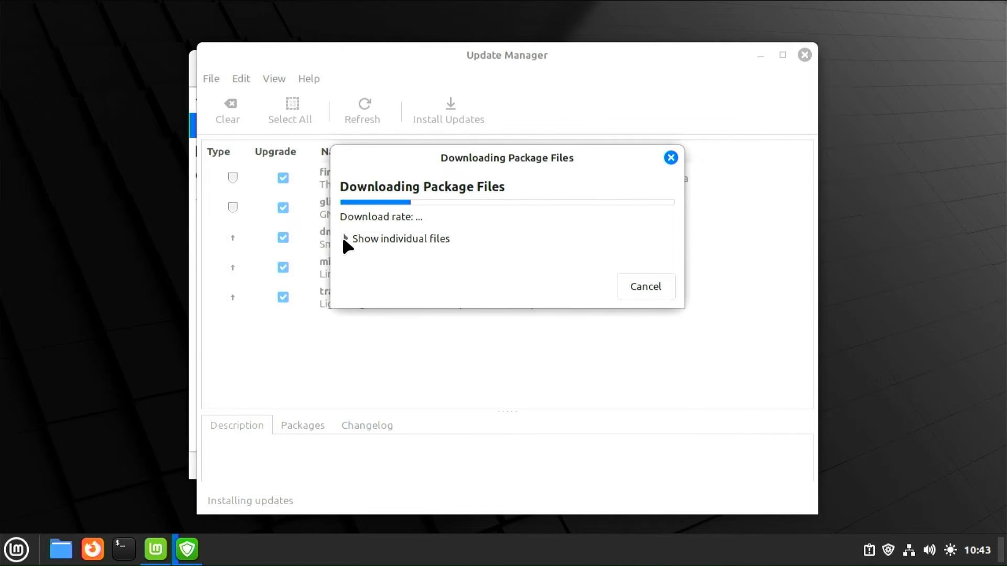
left_click(346, 241)
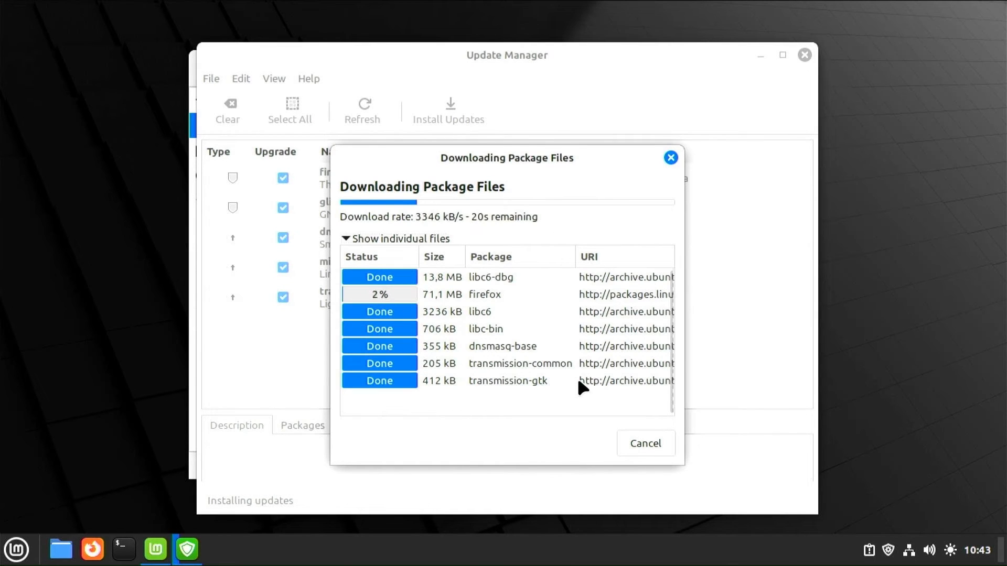
left_click_drag(605, 161, 596, 115)
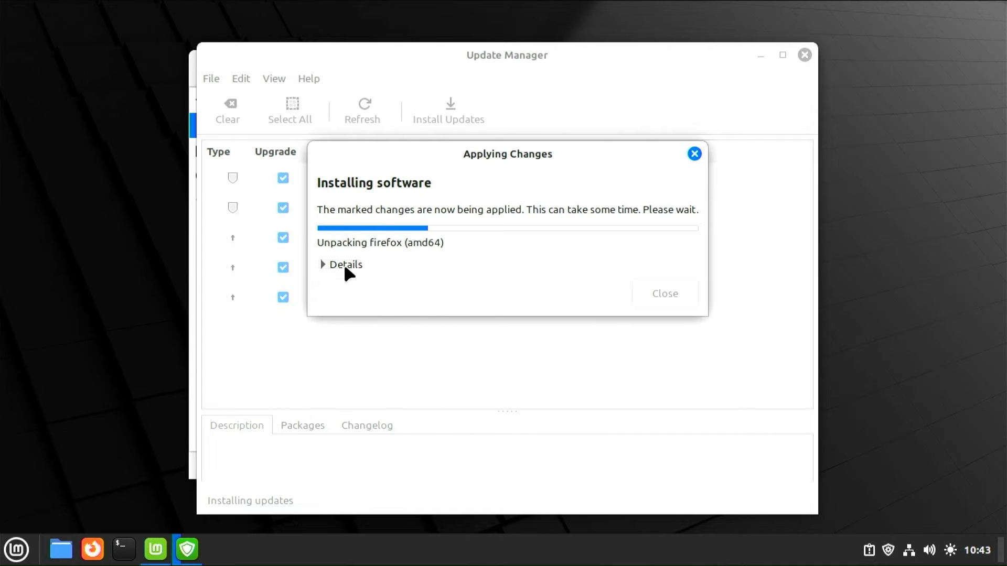
left_click(324, 265)
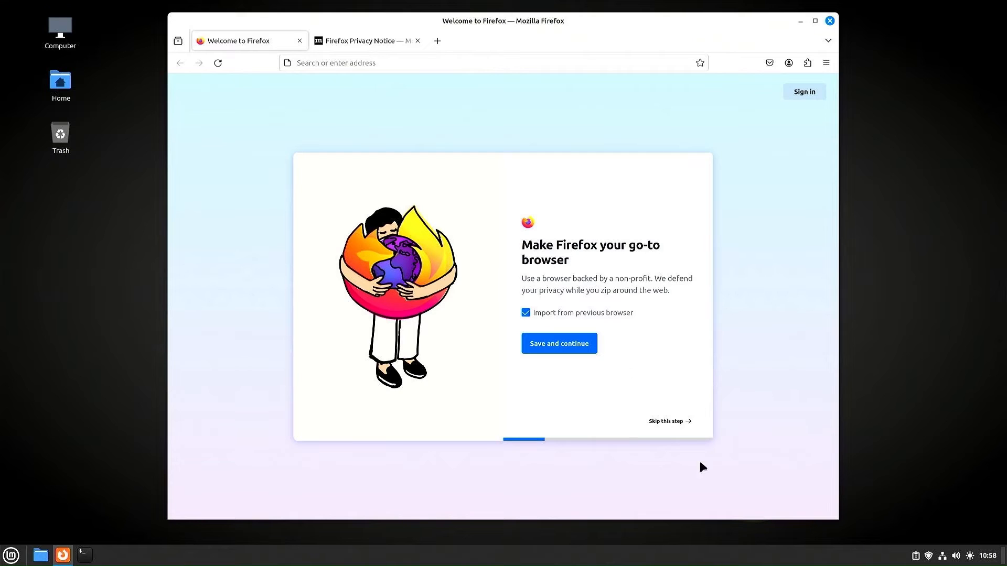
Skip the import and mobile steps of the Firefox welcome pages and finish the introduction
left_click(677, 417)
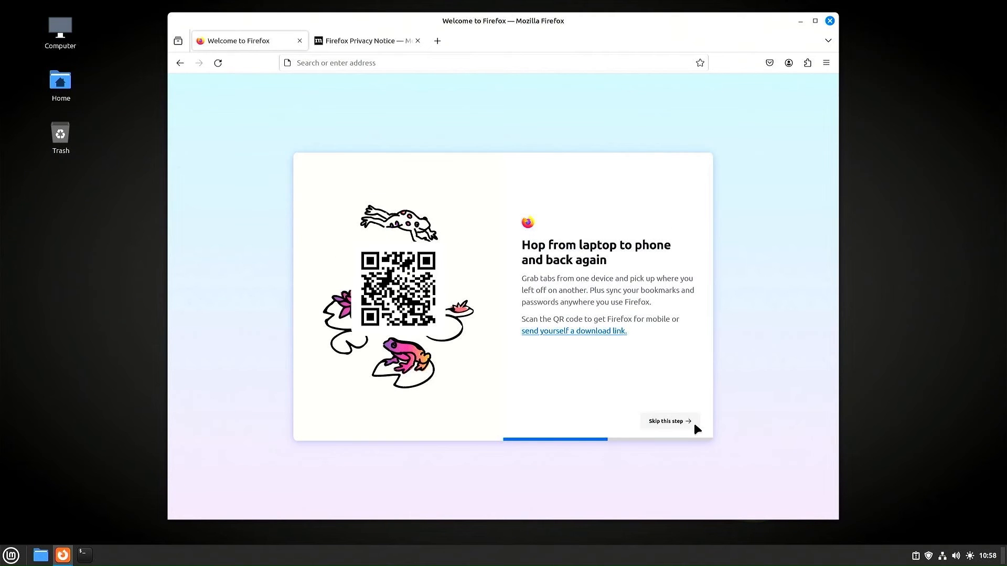
left_click(693, 422)
left_click(689, 423)
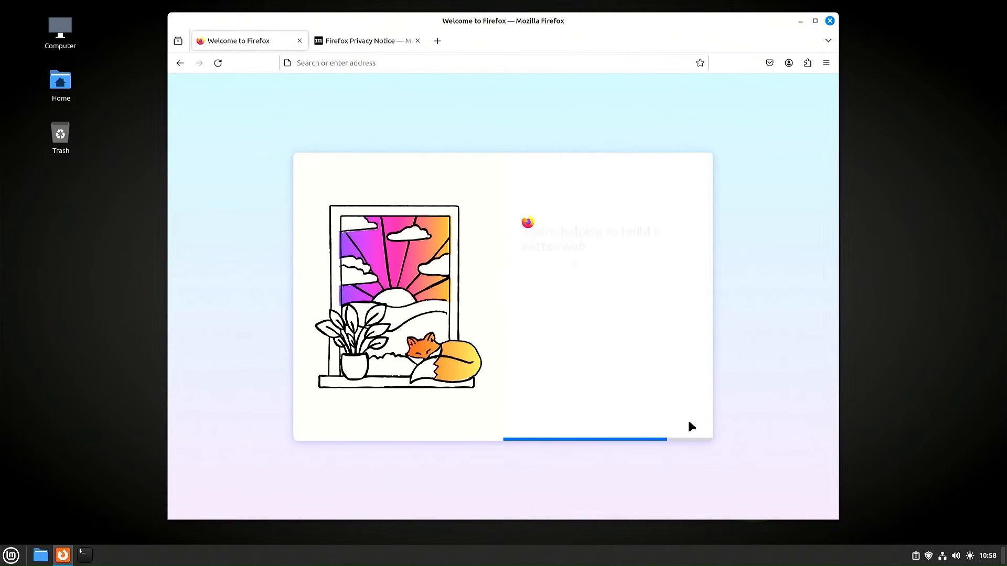
left_click(556, 349)
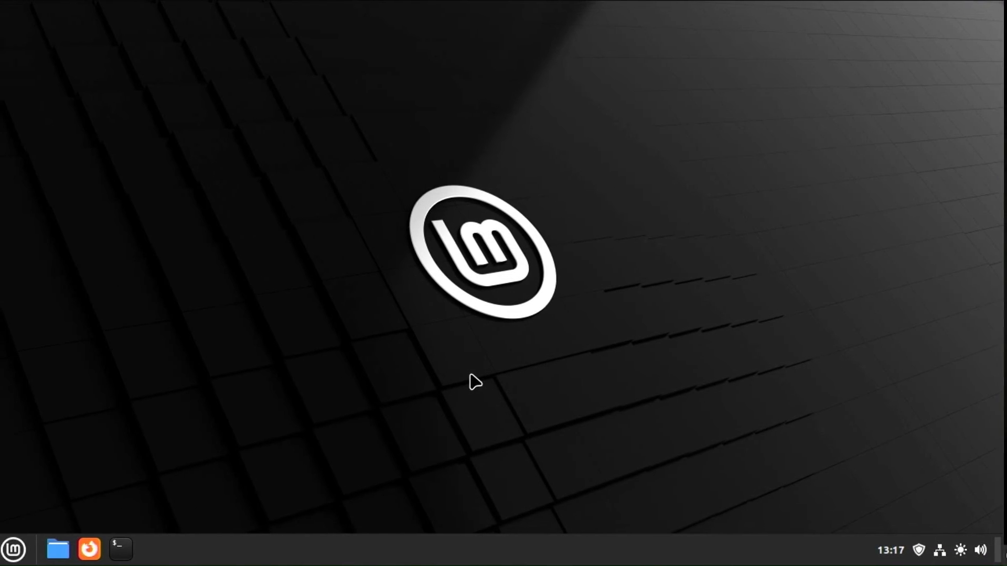
Open the Display page of System Settings and enable the experimental fractional scaling controls
left_click(16, 550)
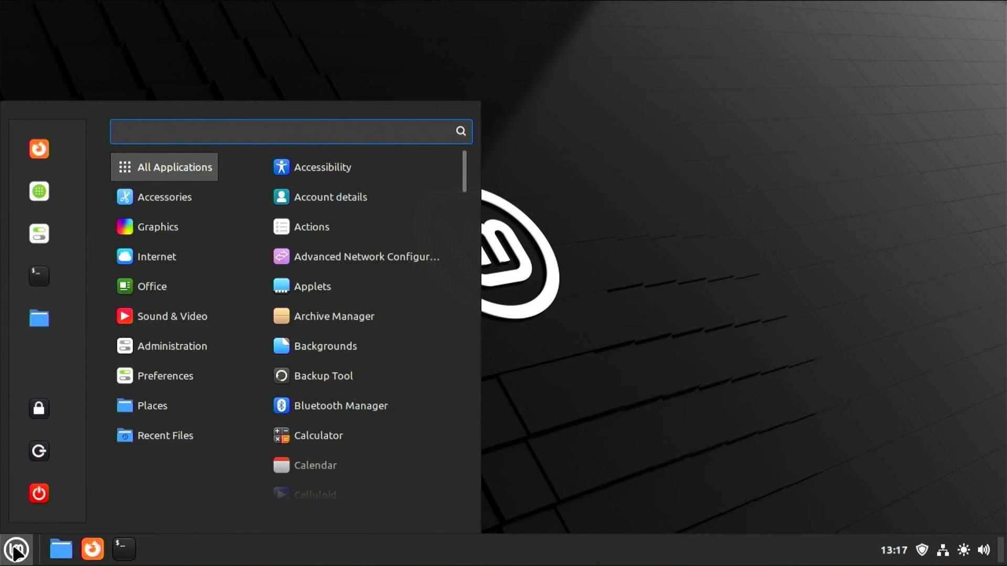
left_click(39, 234)
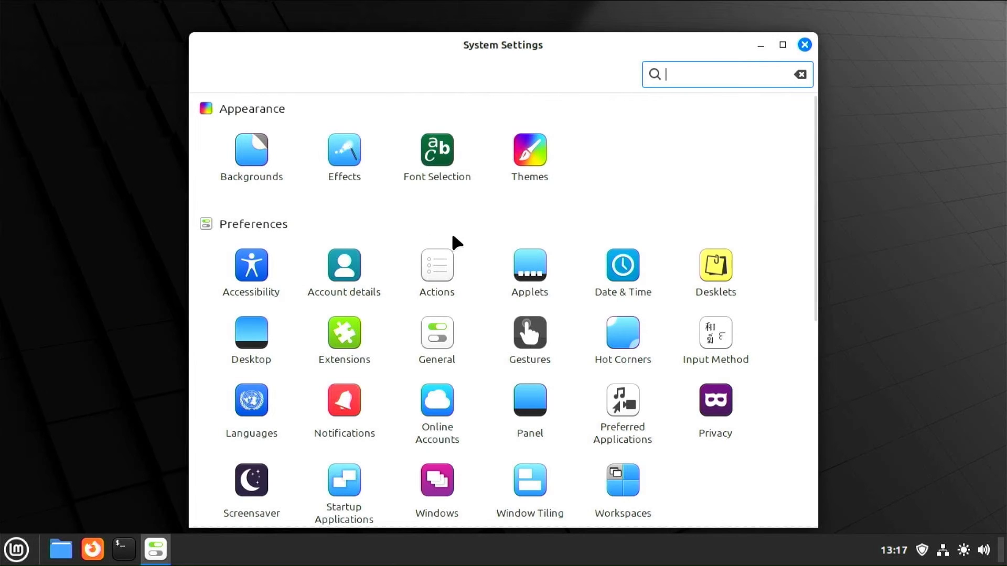
scroll(477, 257, "down", 10)
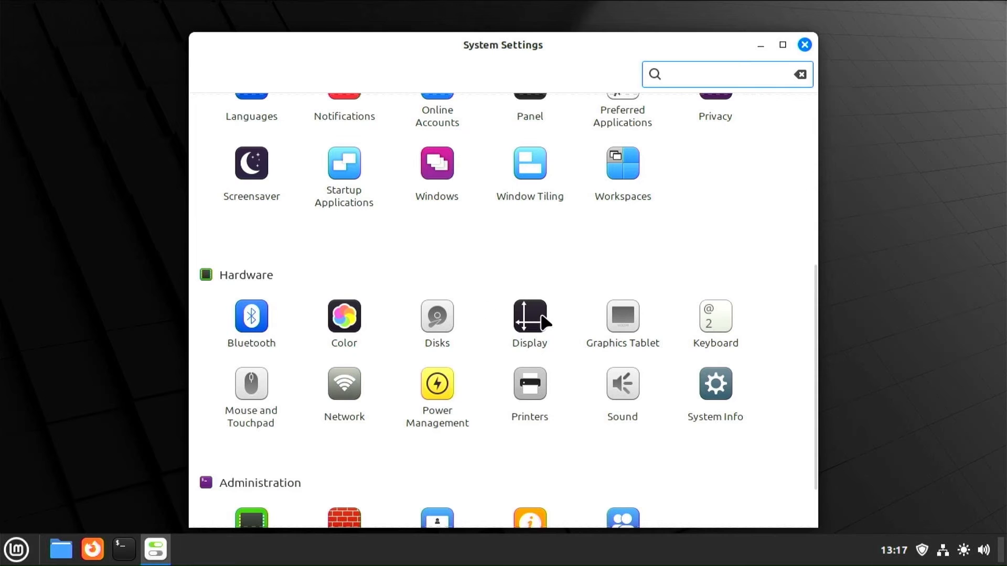
left_click(542, 318)
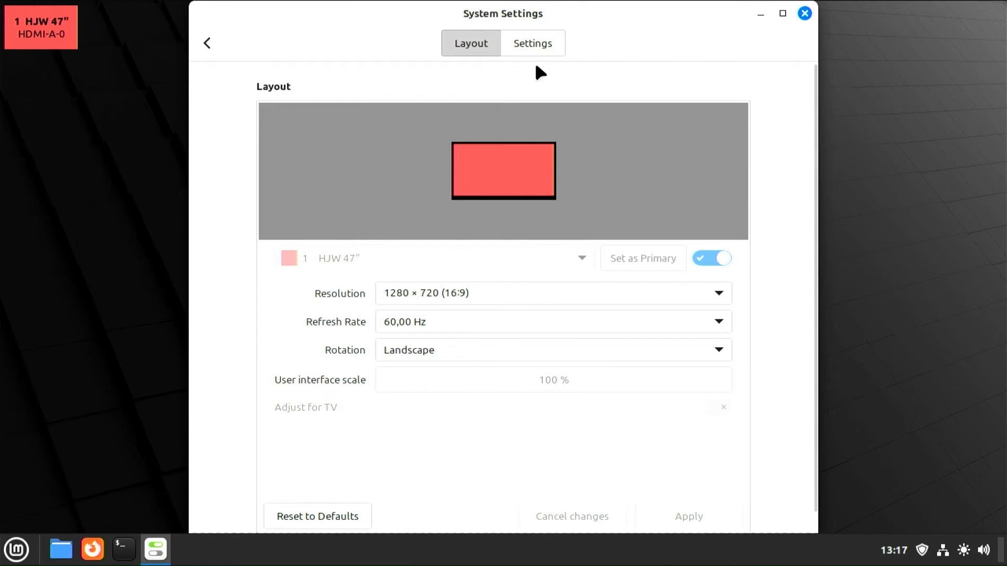
left_click(538, 40)
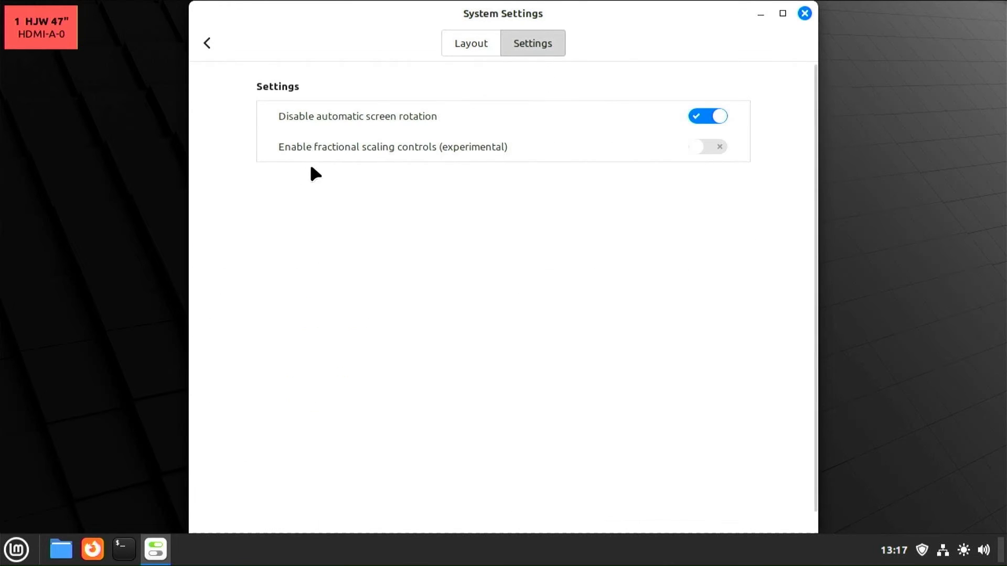
left_click(706, 149)
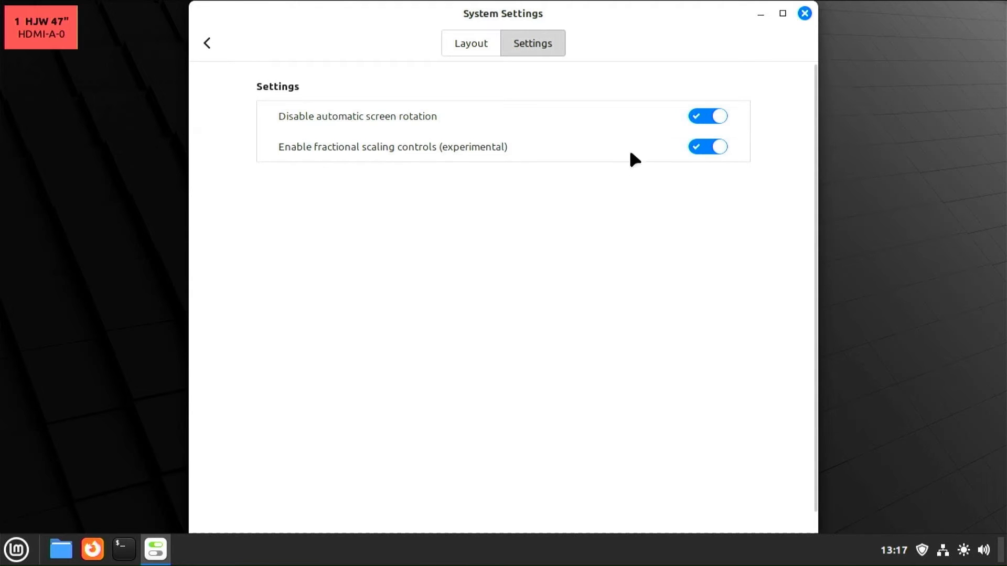
Set the display resolution to 3840 × 2160 (16:9) with a 150 % monitor scale, apply it and keep the new configuration
left_click(454, 50)
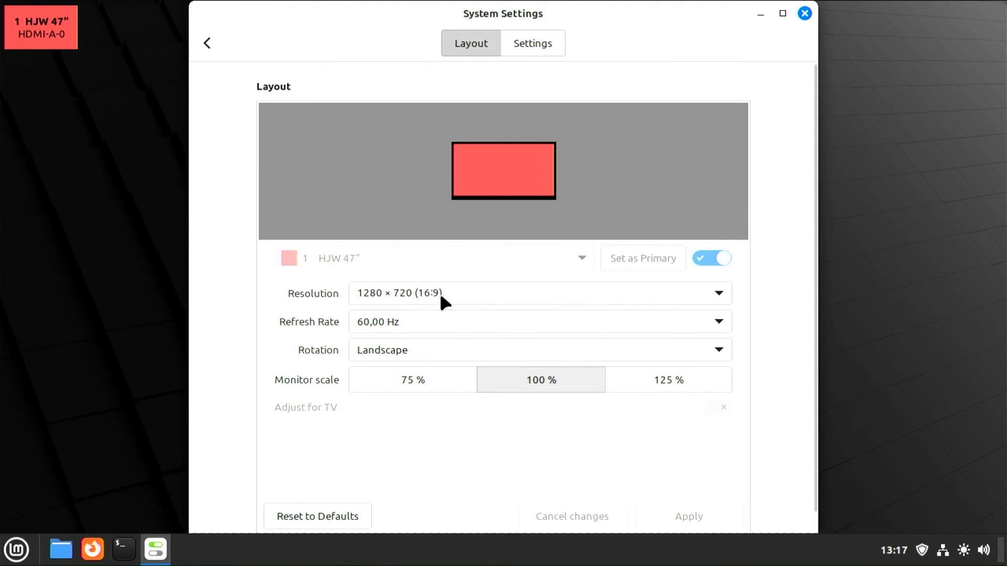
left_click(697, 299)
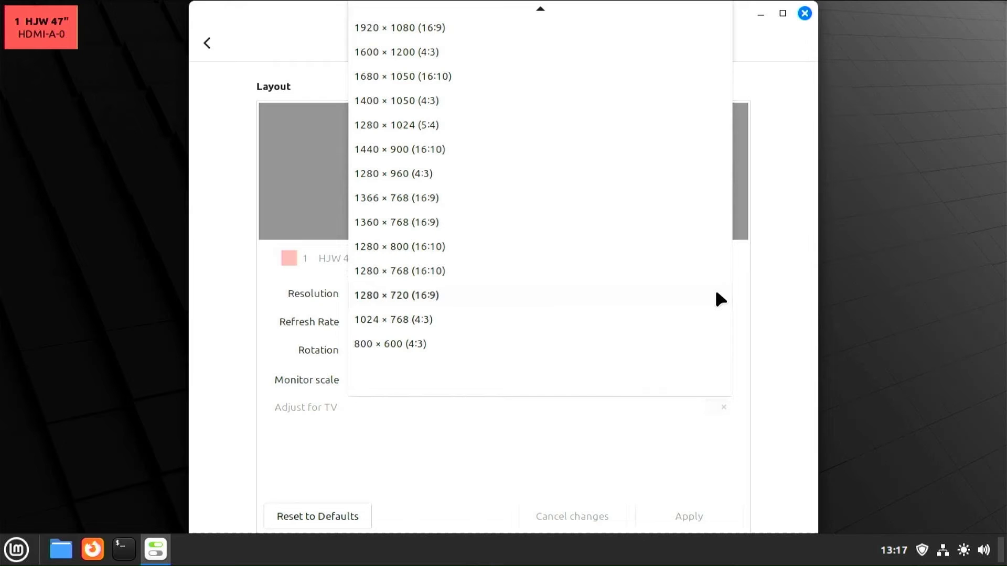
scroll(559, 199, "up", 2)
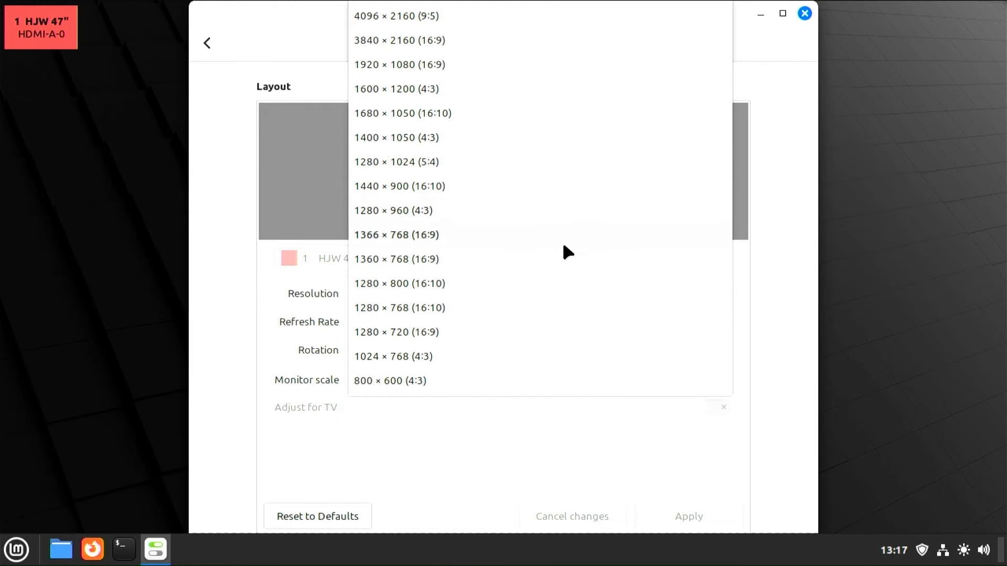
left_click(387, 42)
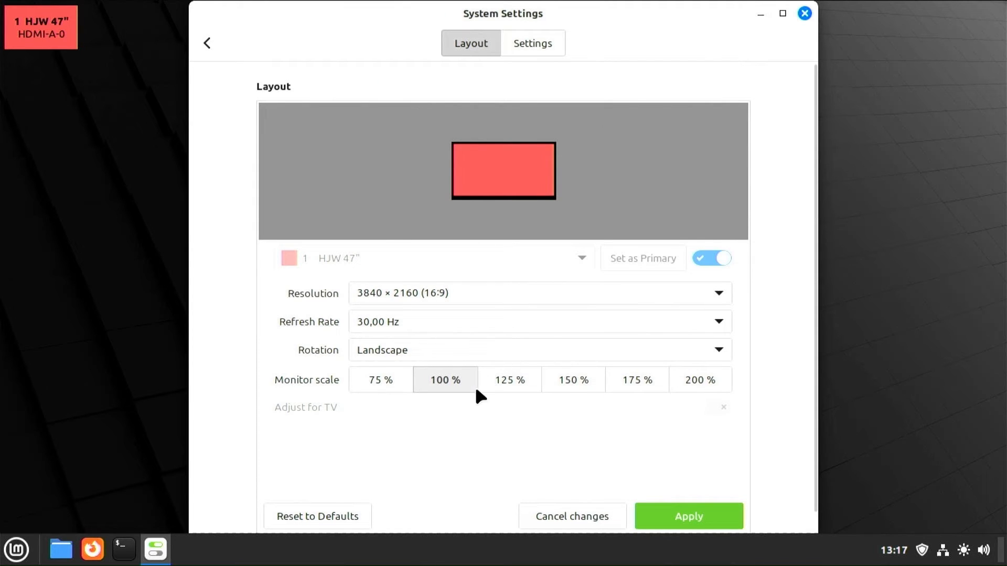
left_click(582, 380)
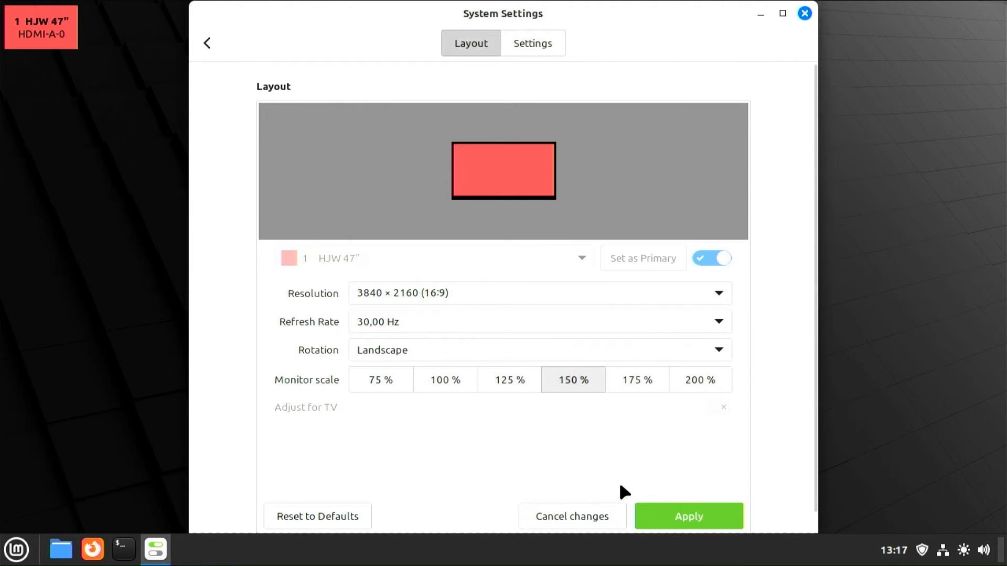
left_click(688, 518)
left_click(546, 305)
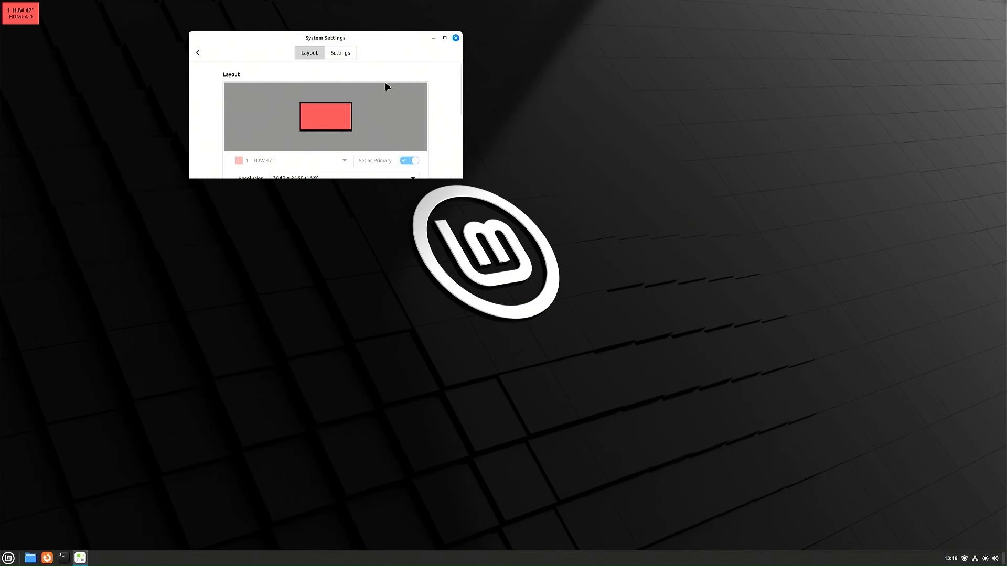
Reposition and enlarge the settings window, set the monitor scale to 200 % and keep the new configuration
left_click_drag(352, 38, 510, 139)
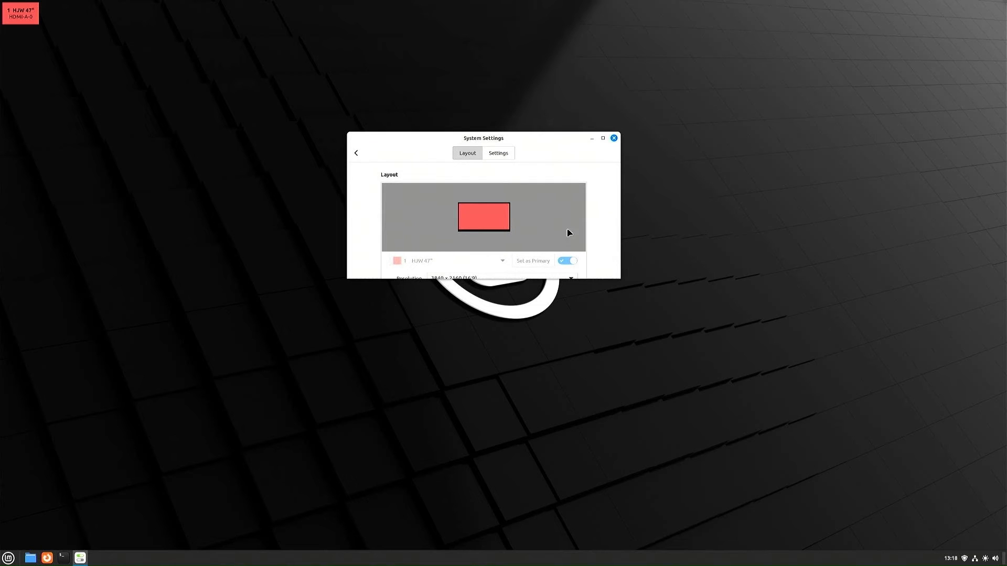
left_click_drag(615, 280, 633, 454)
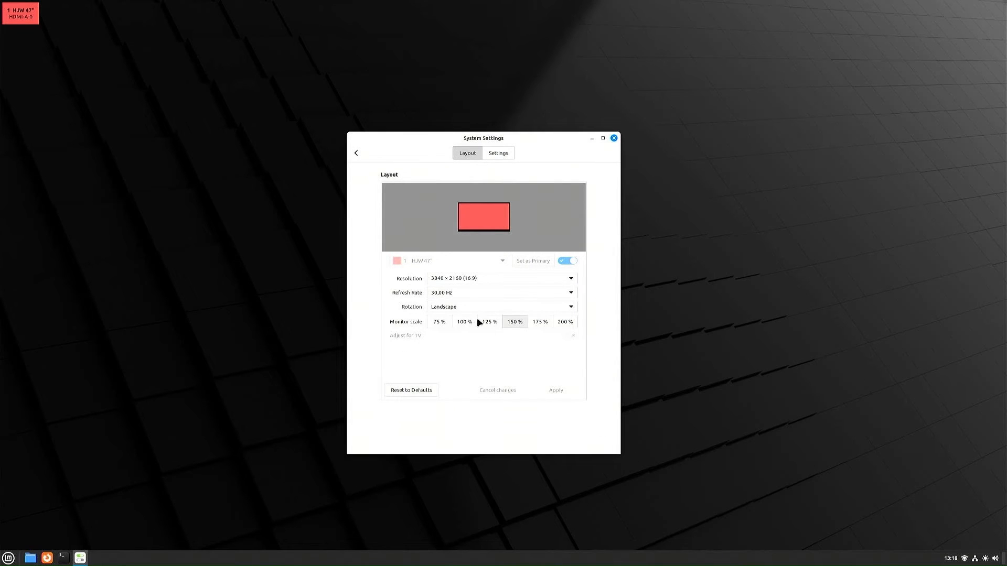
left_click(562, 321)
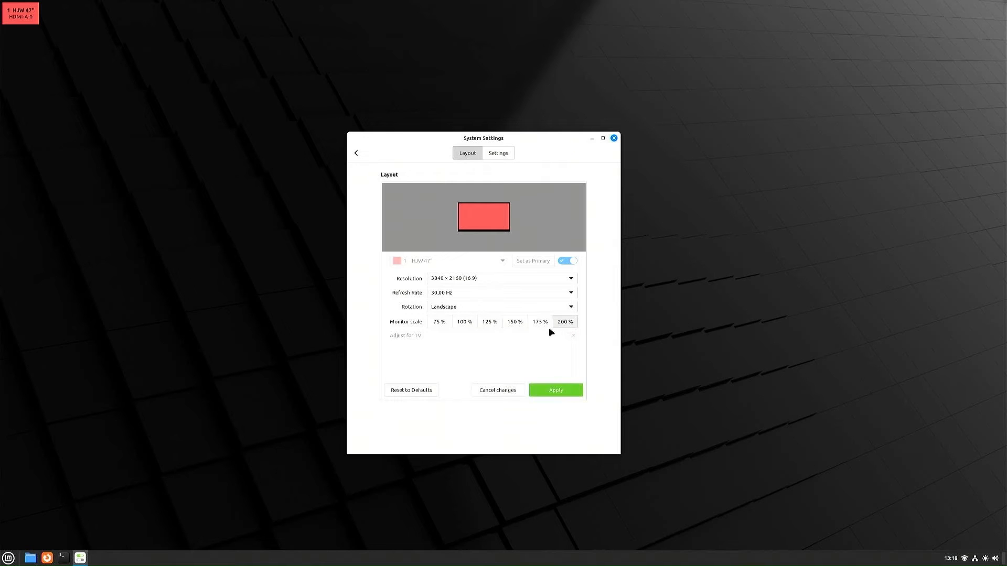
left_click(565, 393)
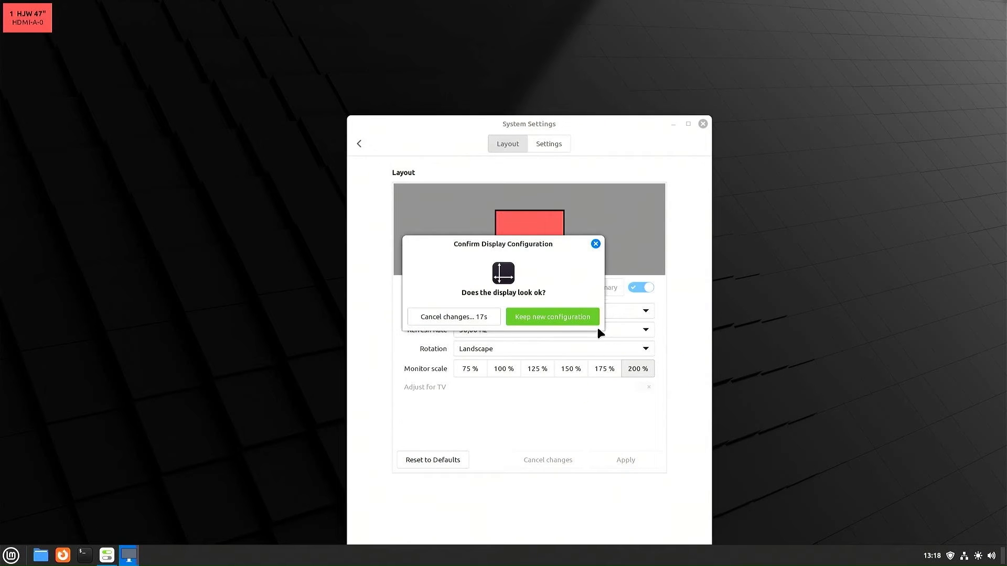
left_click(575, 317)
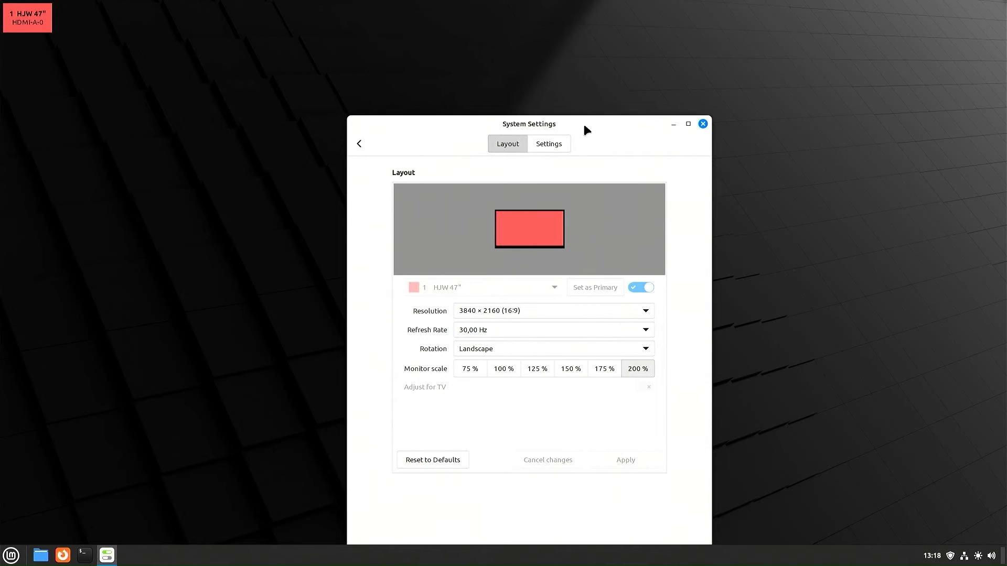
left_click_drag(584, 126, 540, 61)
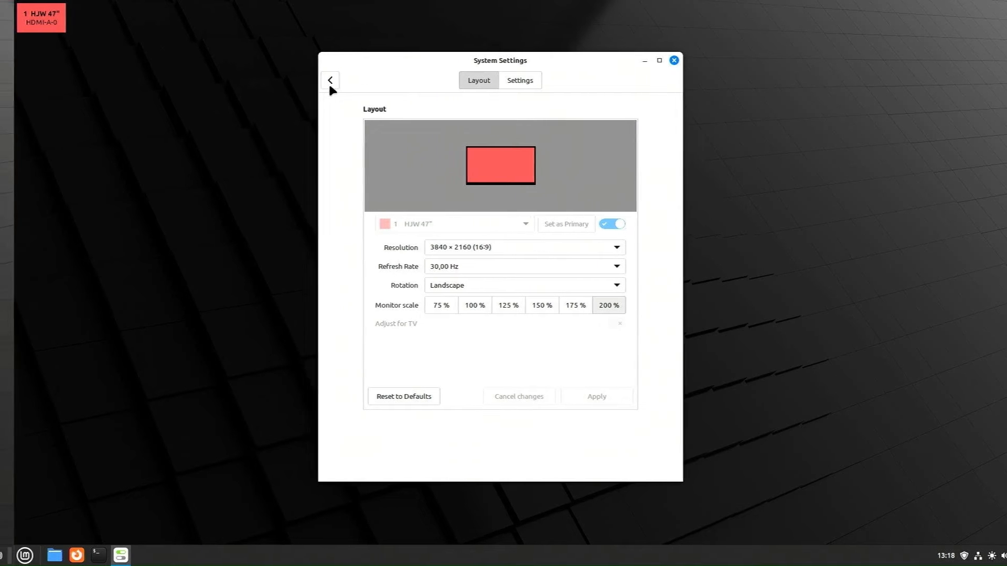
Open Disks from System Settings, examine the 256 GB disk's partitions and close the disk tool
left_click(316, 80)
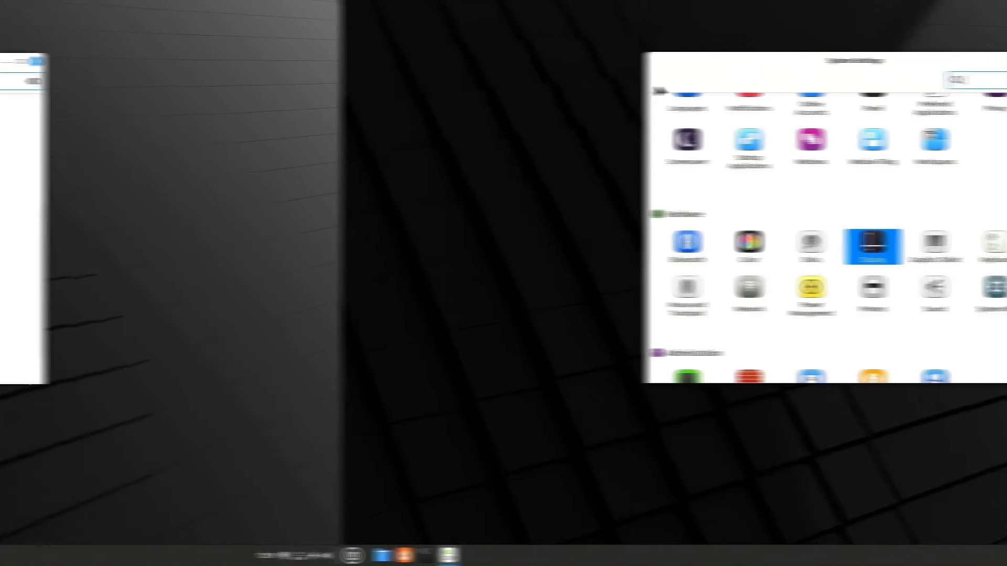
left_click(814, 246)
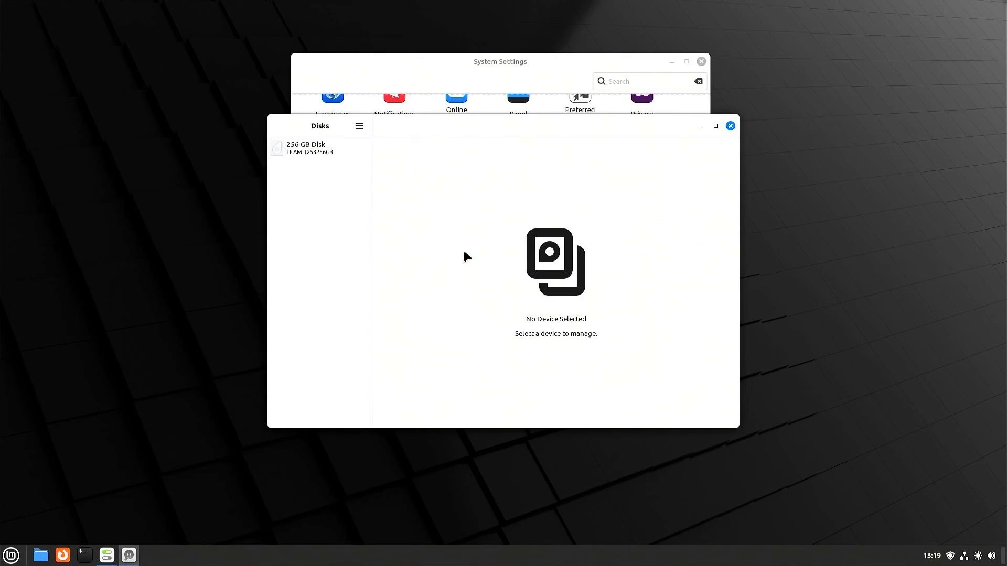
left_click(310, 156)
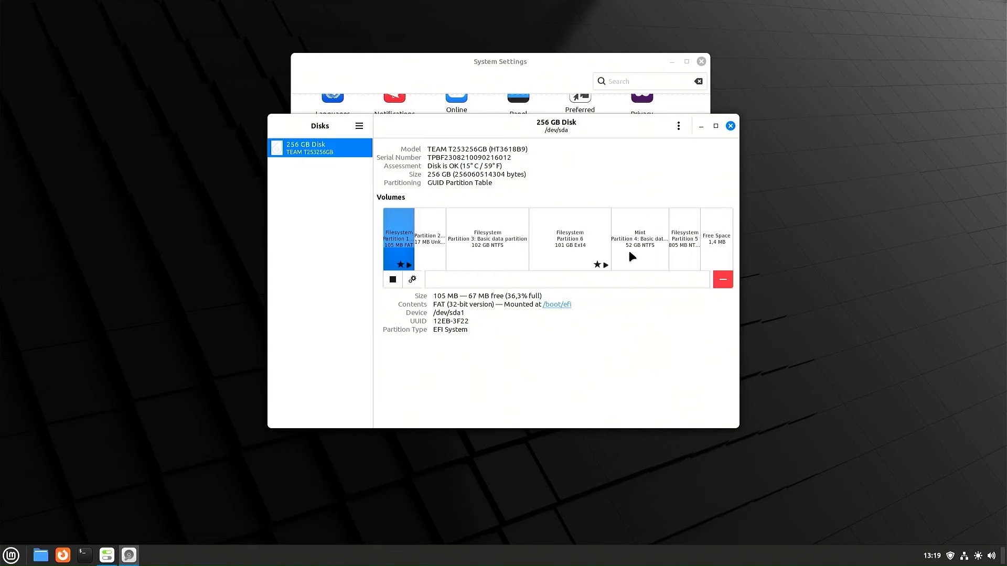
left_click(730, 126)
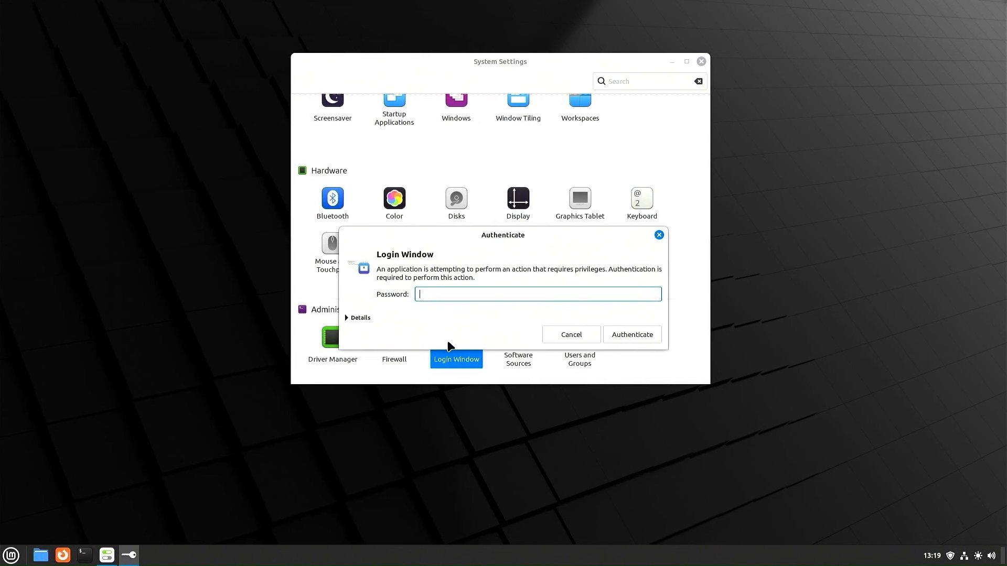
Authenticate with the account password to open the Login Window settings and move that window to mid-screen
type("••••")
key("Return")
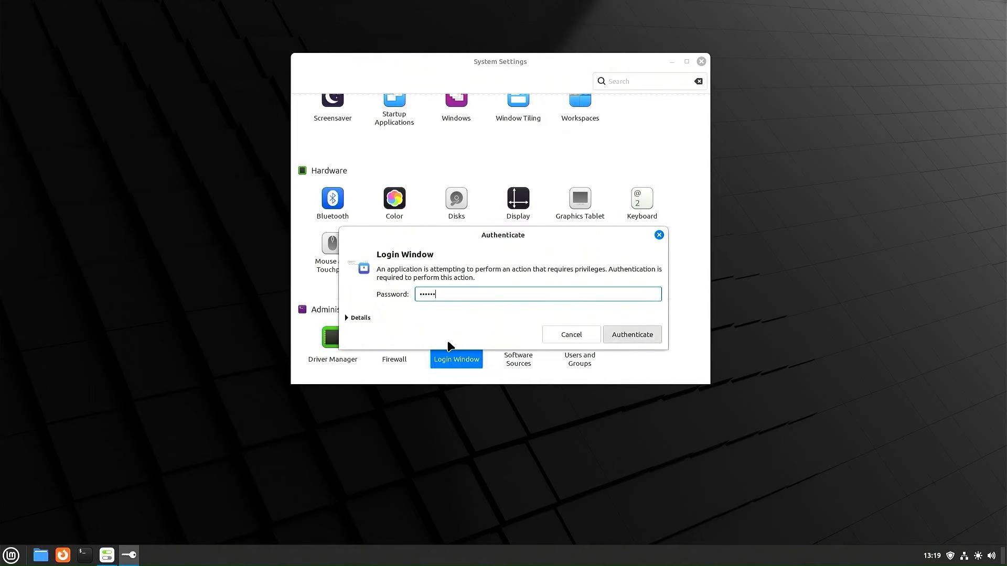
left_click_drag(197, 31, 472, 49)
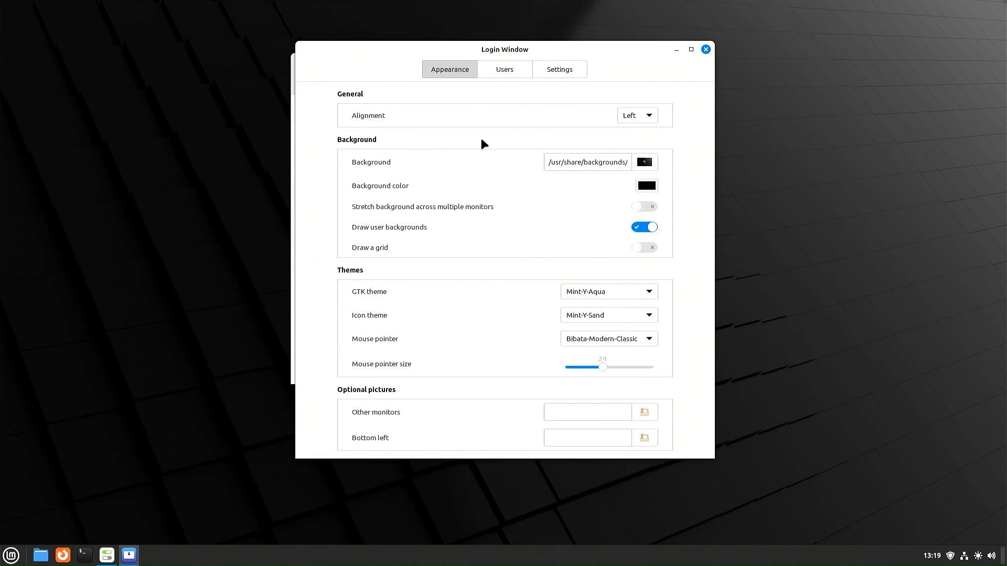
Browse the login background images in the linuxmint folder, previewing bookwood_ring.jpg, edesigner_linuxmint.png, sele_linuxmint.png and sele_ring.jpg
left_click(642, 166)
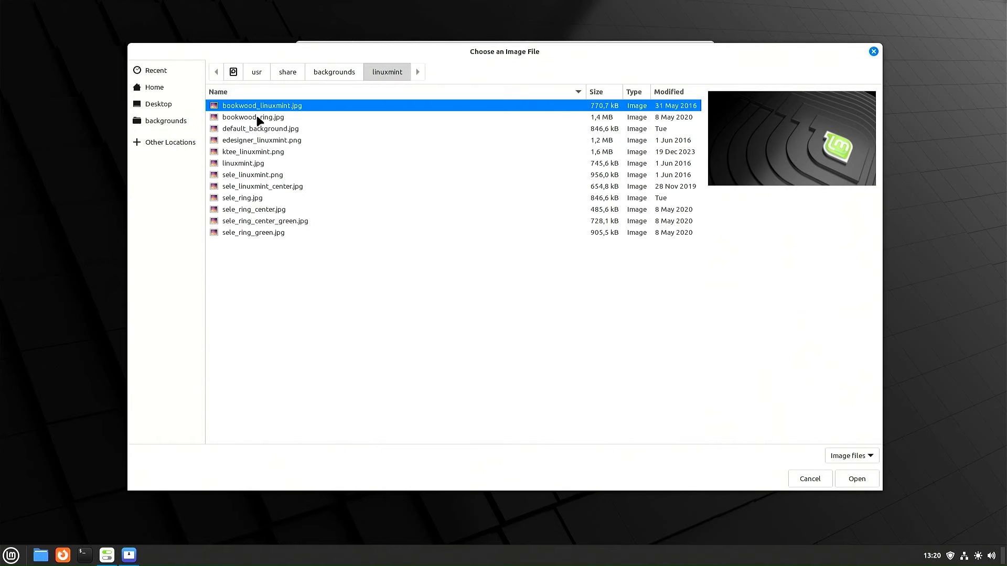
left_click(259, 120)
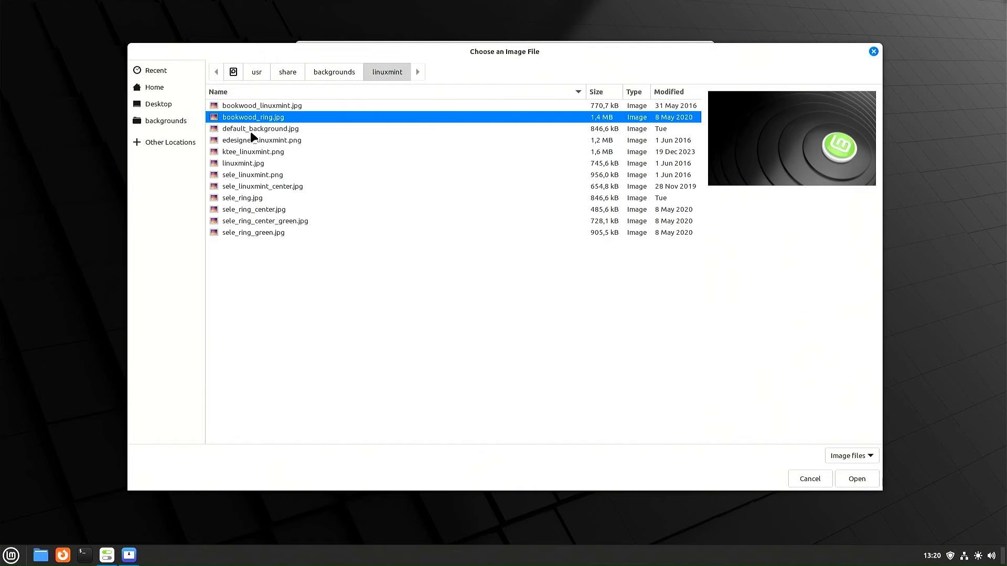
left_click(252, 134)
left_click(249, 141)
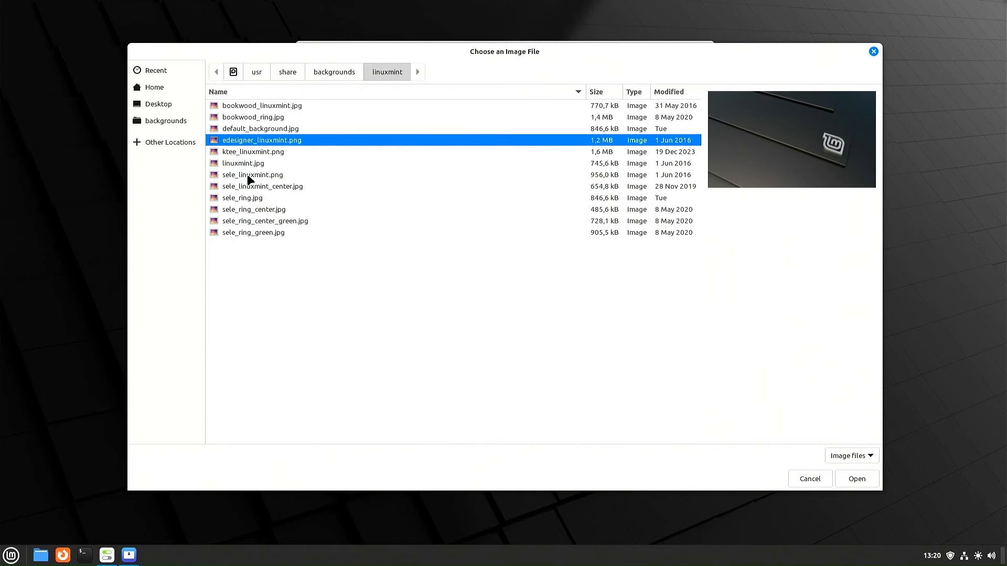
left_click(249, 176)
left_click(249, 199)
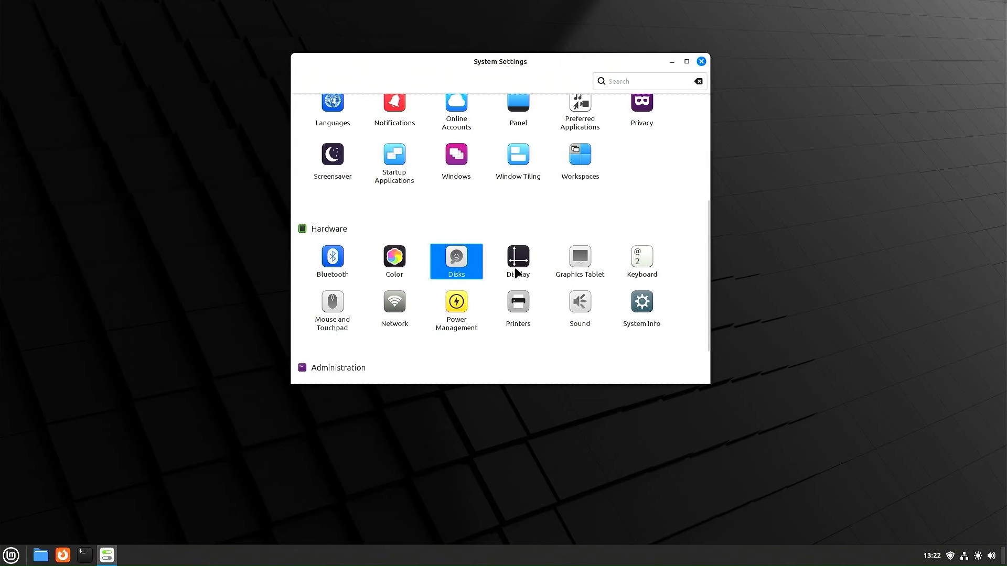
Look over the Sound output settings, return to the settings overview and open the Panel settings
left_click(579, 302)
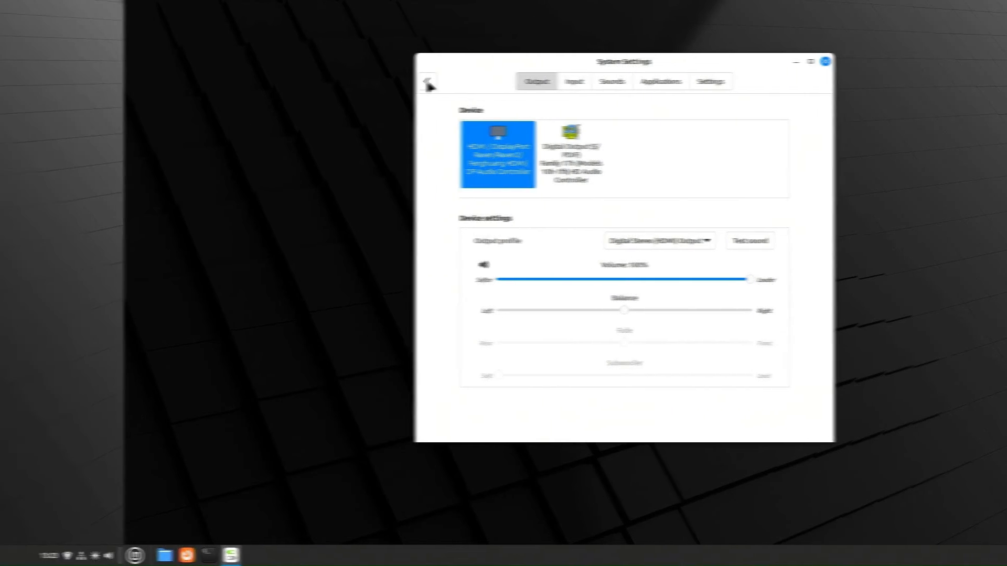
left_click(303, 82)
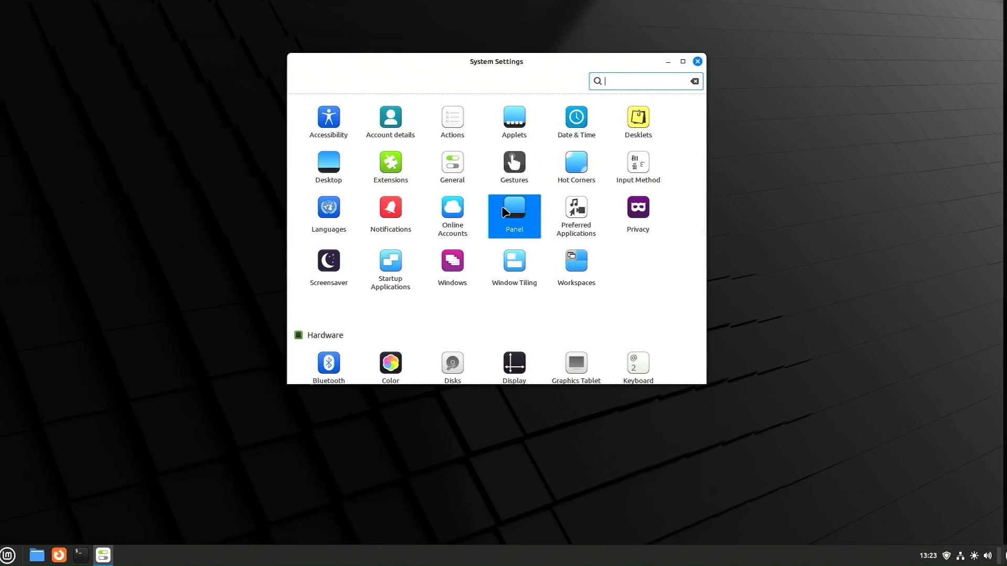
left_click(505, 211)
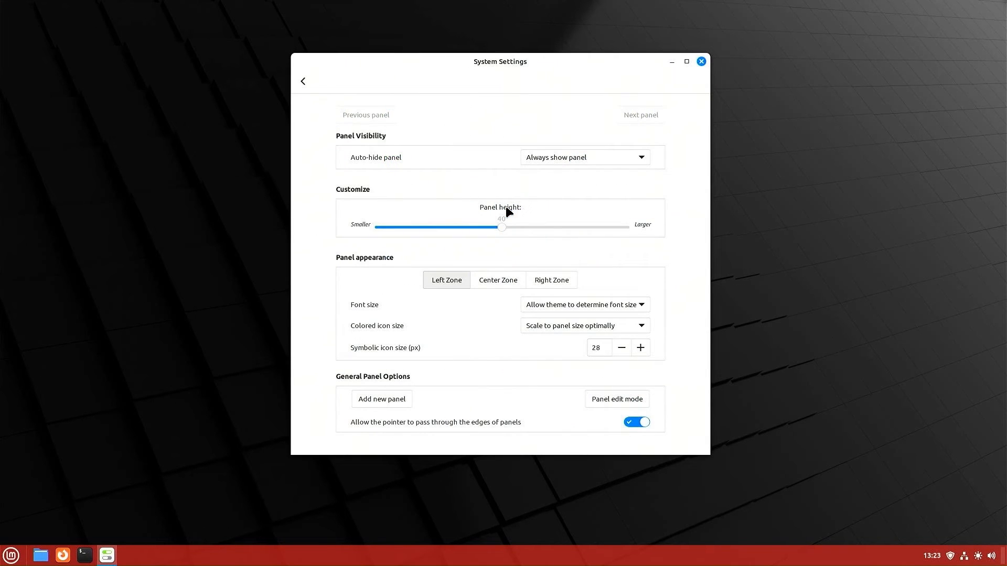
Use panel edit mode to move the Mint menu and app launchers to the panel's centre, leave edit mode and close the settings
right_click(505, 559)
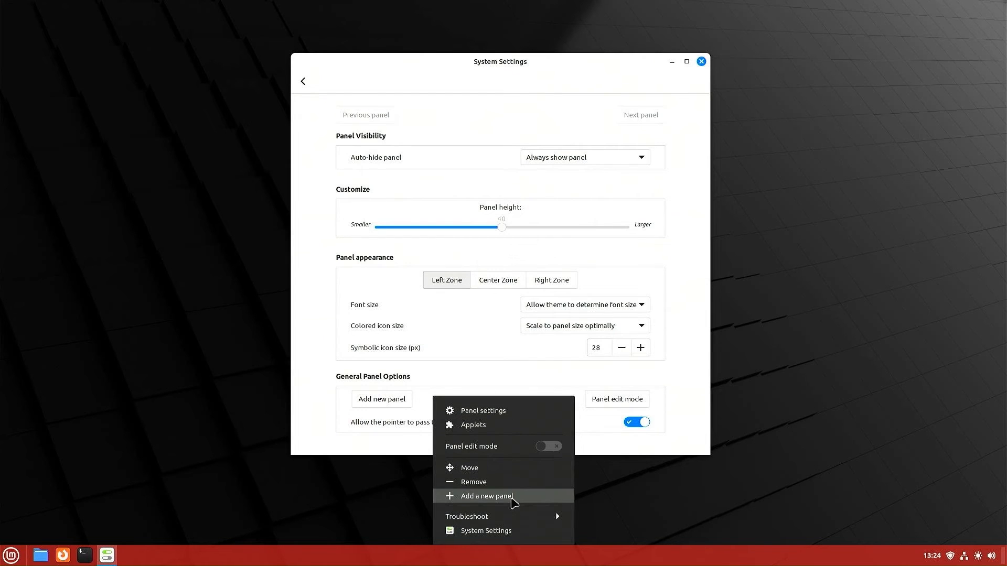
left_click(551, 447)
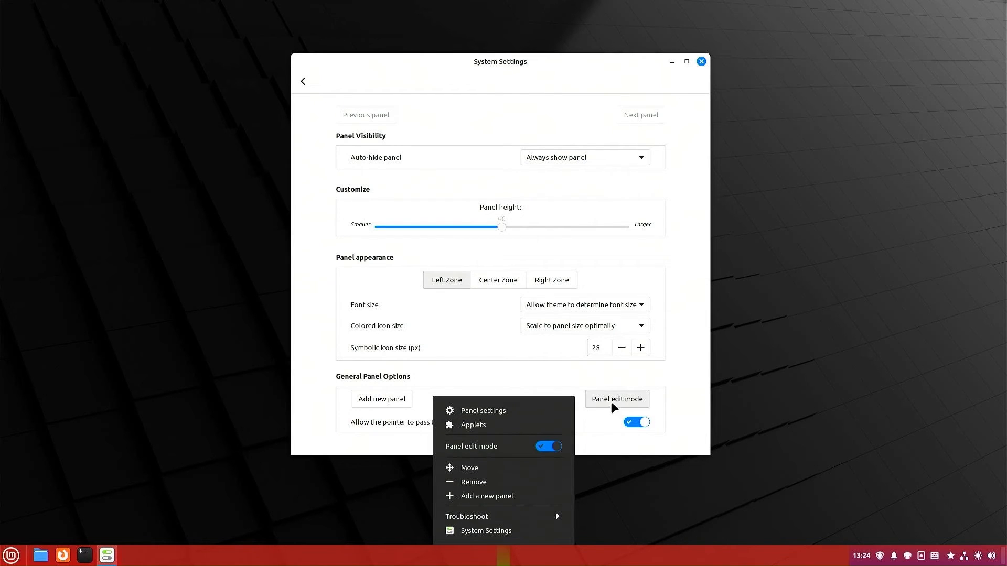
left_click(512, 535)
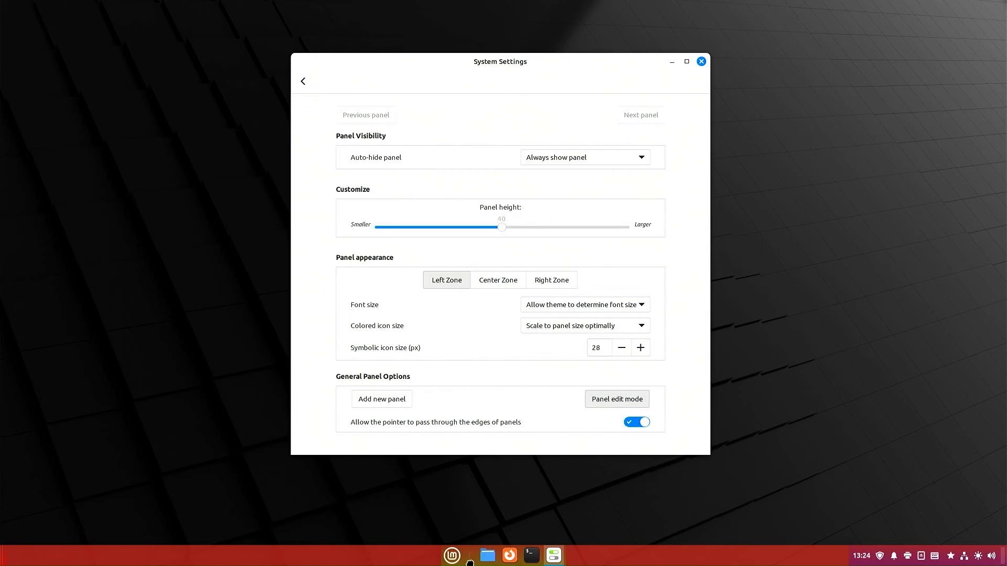
right_click(616, 562)
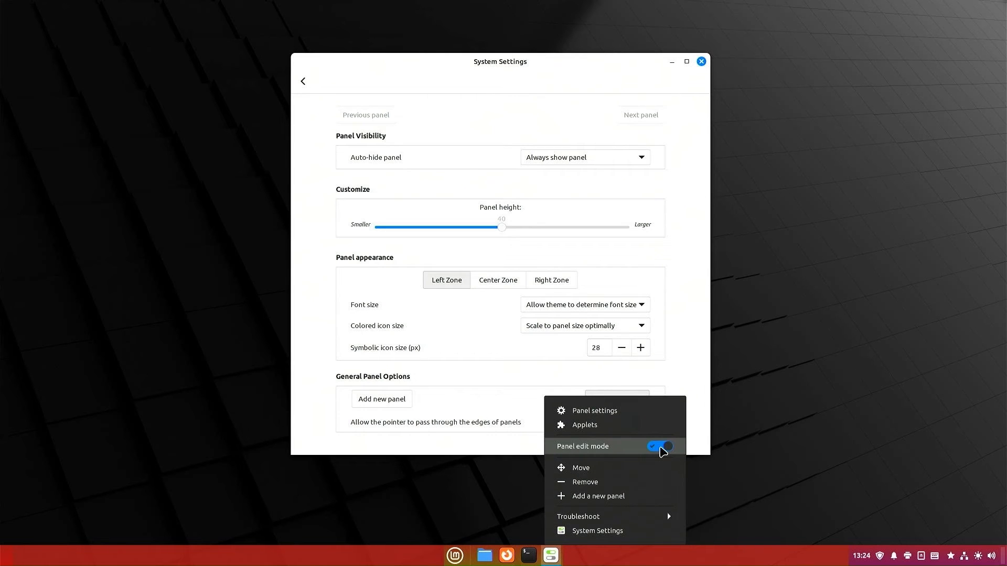
left_click(663, 447)
left_click(711, 495)
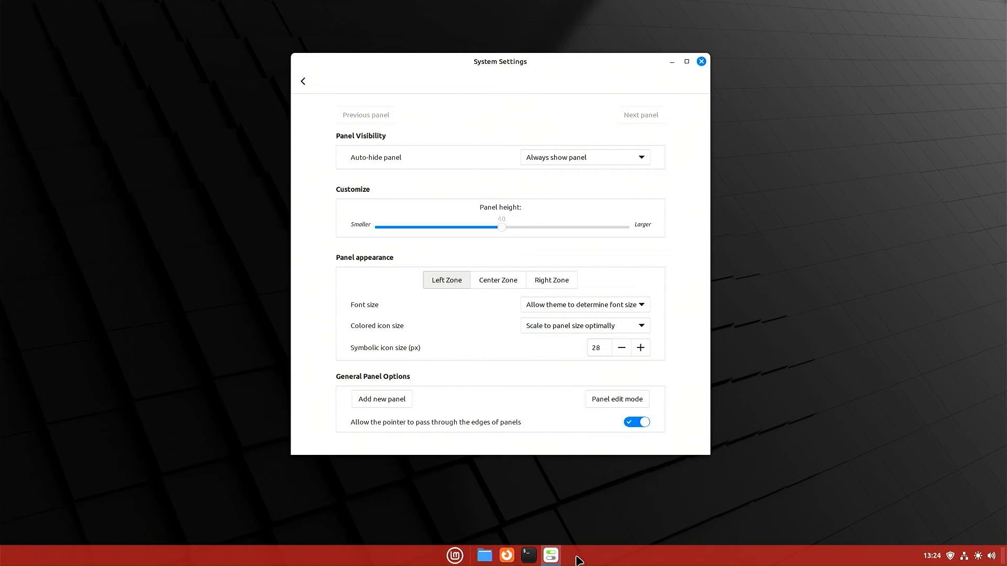
left_click(701, 61)
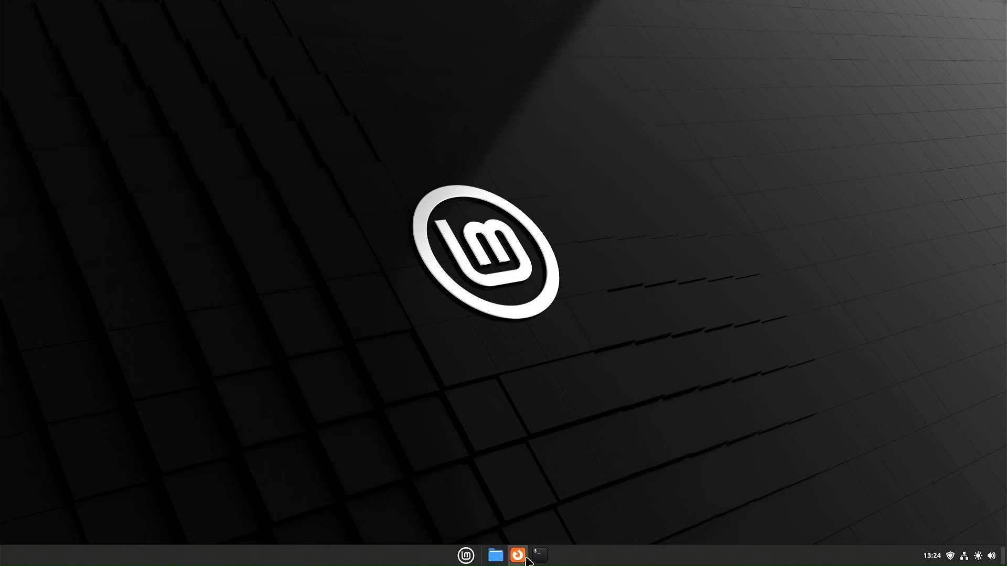
Reopen System Settings, examine the Calendar and Corner bar applets, and test showing the desktop and restoring the window with the corner bar
left_click(470, 558)
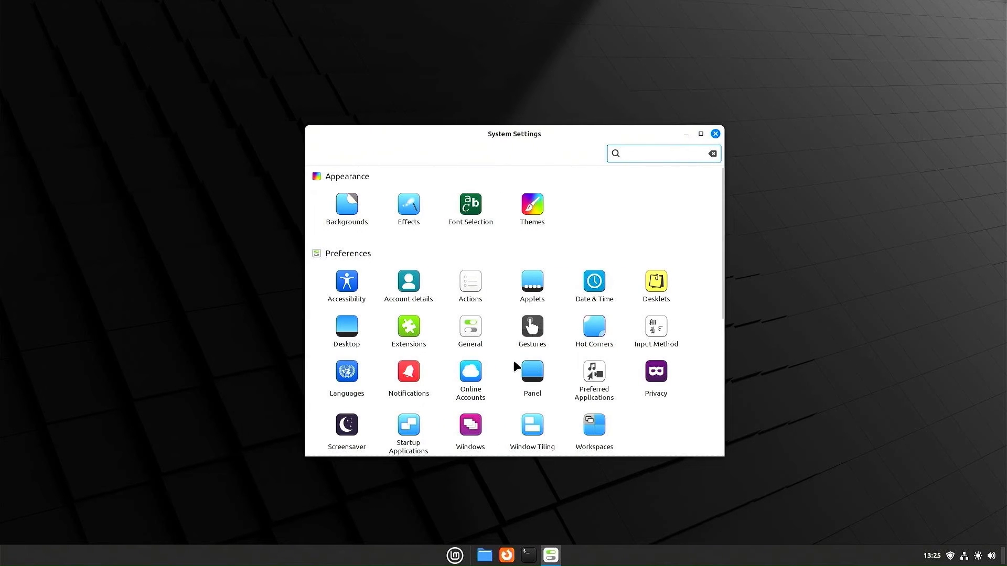
left_click(532, 290)
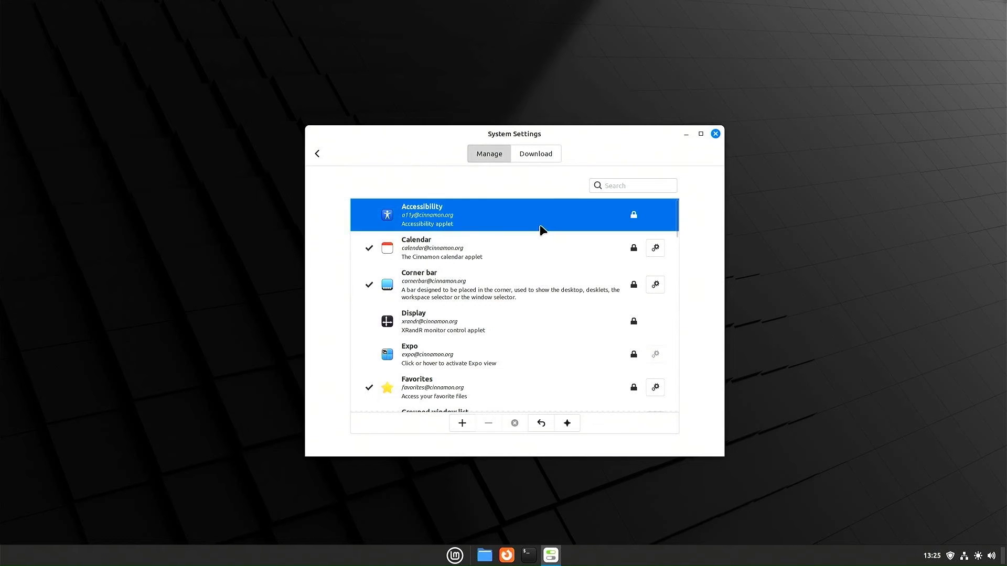
left_click(541, 248)
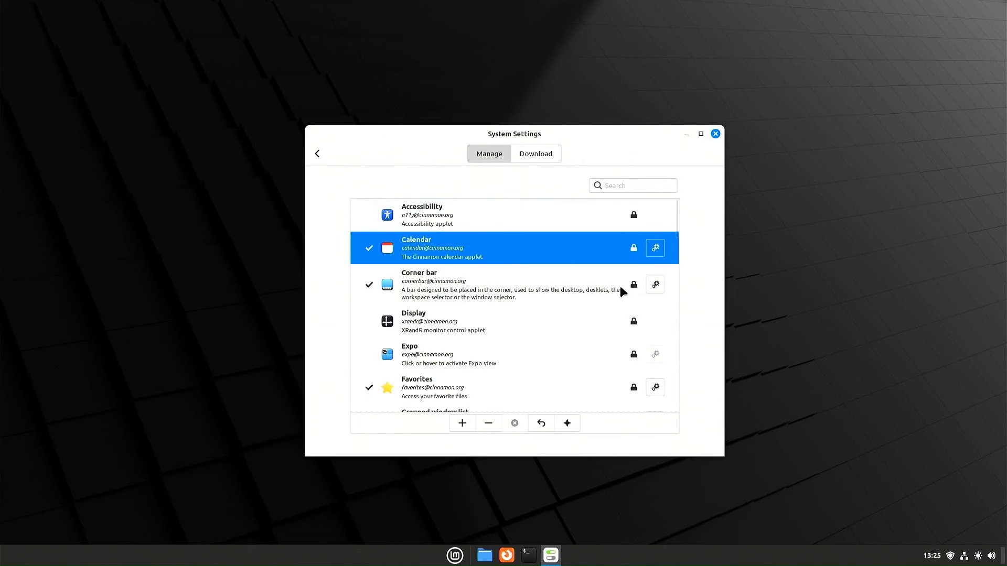
left_click(583, 288)
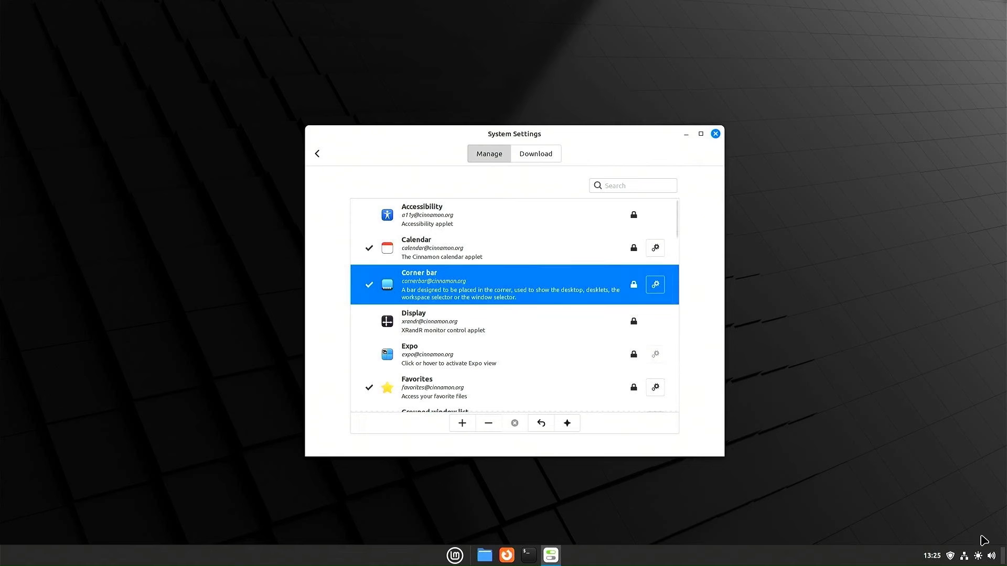
left_click(1001, 555)
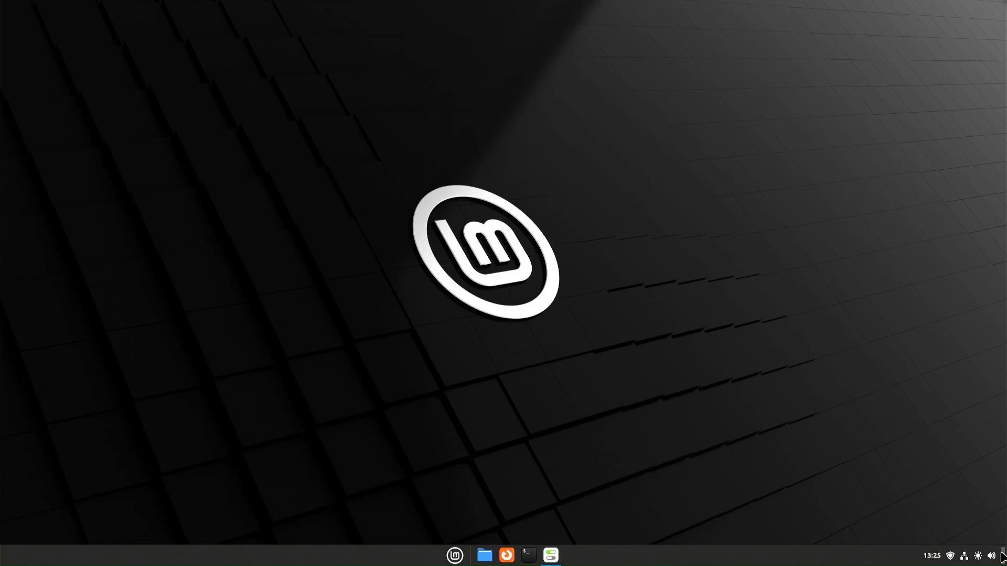
left_click(1001, 556)
Add the Expo applet to the panel
key("Down")
left_click(430, 360)
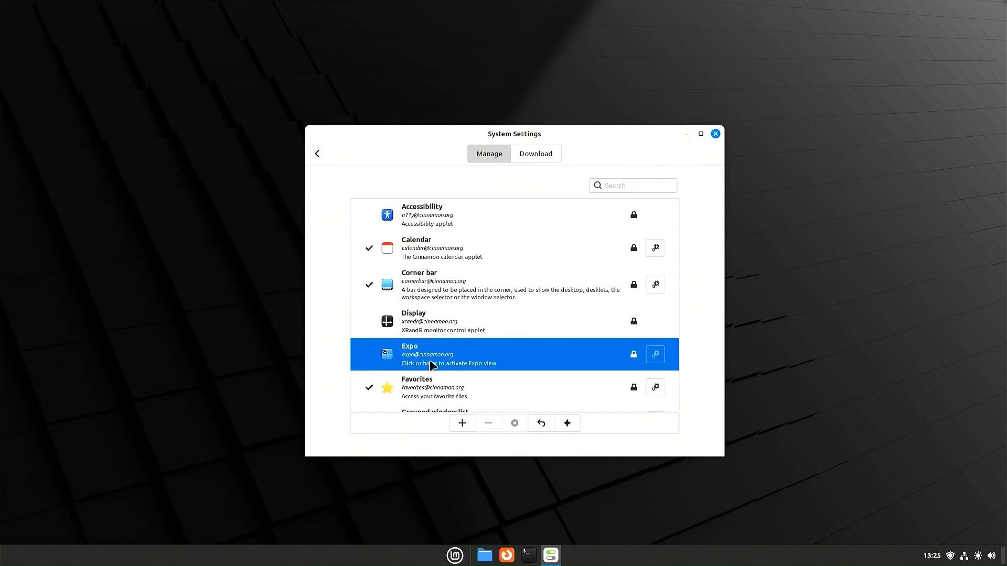
left_click(459, 427)
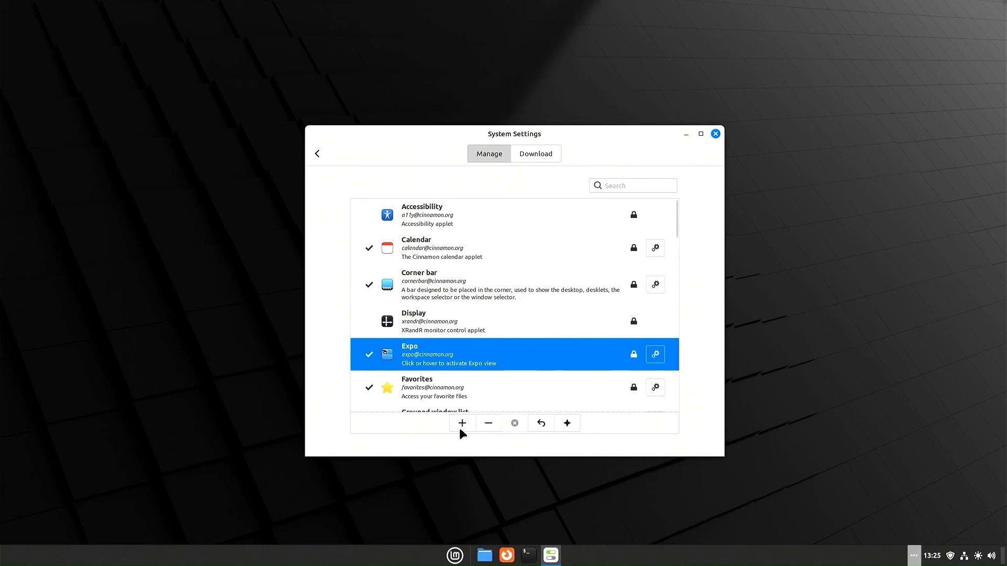
Use the Expo view to switch to Workspace 2 and back to Workspace 1
left_click(914, 557)
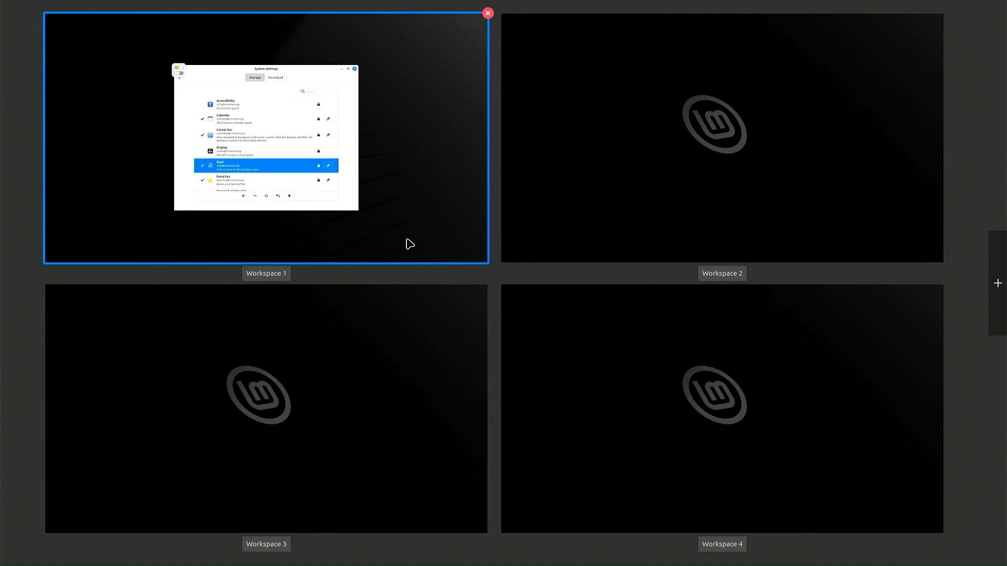
left_click(606, 250)
left_click(915, 557)
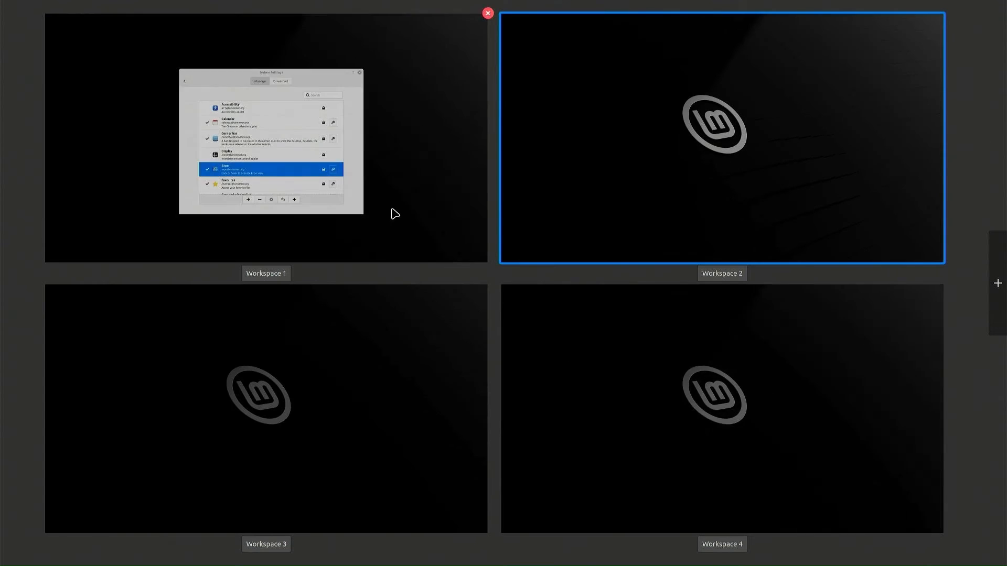
left_click(335, 178)
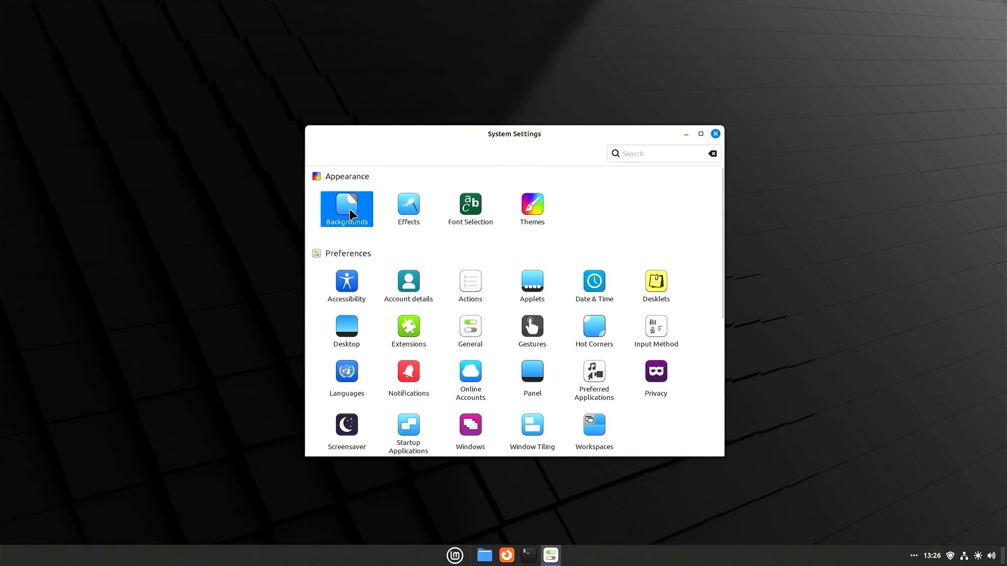
Set the desktop background to the 4000x2251 Bookwood image from the Linux Mint collection
left_click(348, 210)
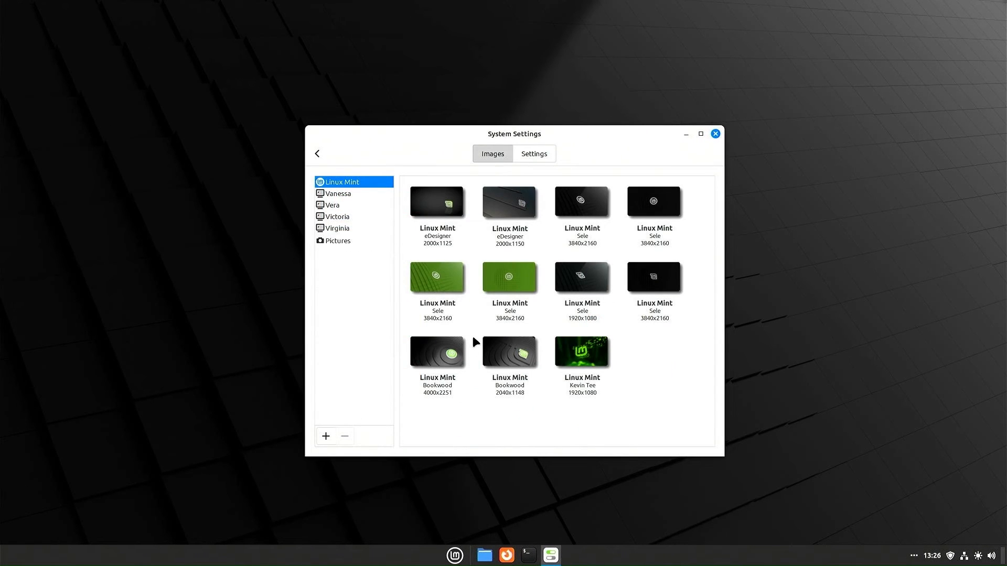
left_click(438, 355)
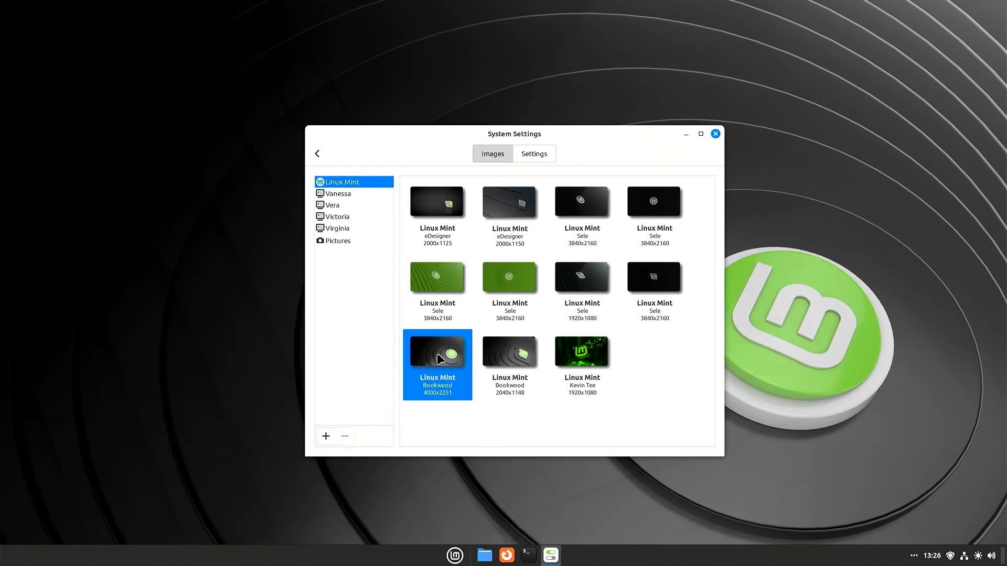
Browse the Vanessa, Vera and Victoria background collections and return to the Linux Mint collection
left_click(336, 194)
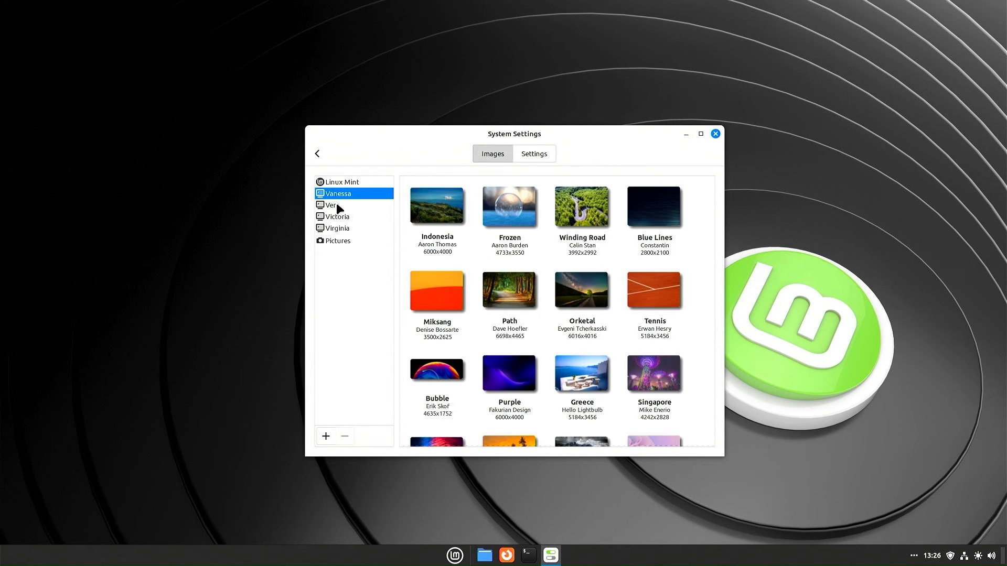
left_click(338, 207)
left_click(337, 219)
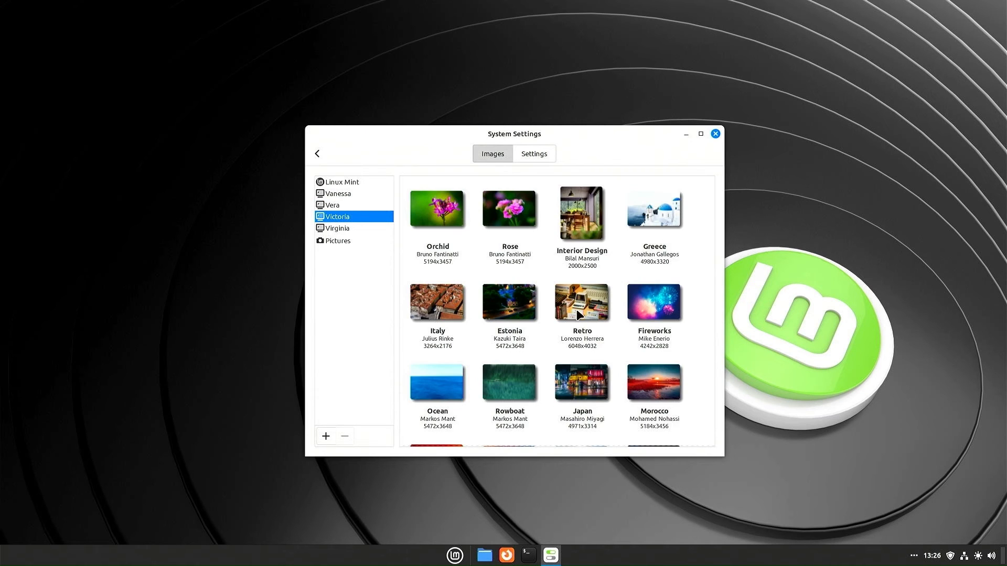
scroll(569, 316, "down", 5)
scroll(568, 317, "up", 5)
left_click(362, 194)
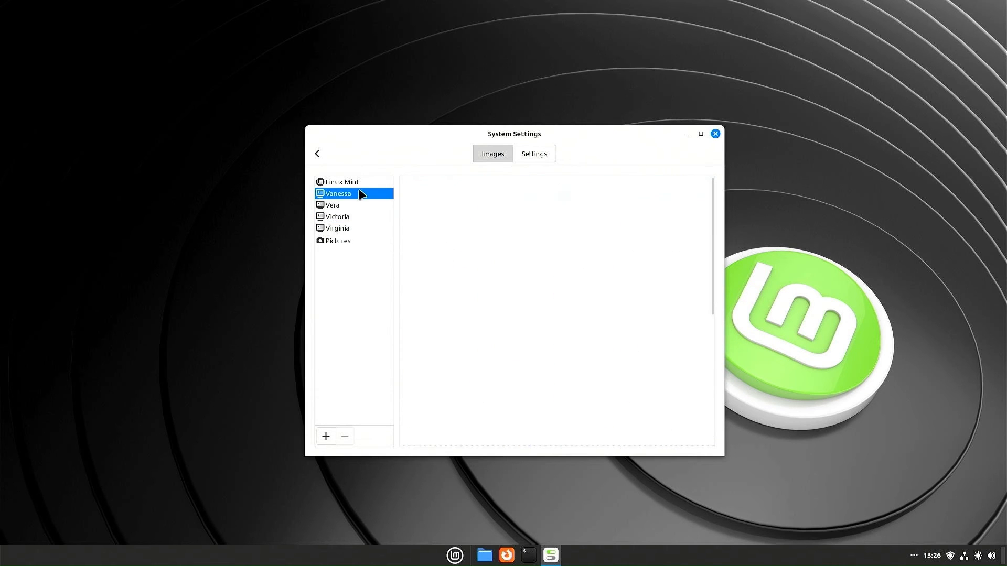
left_click(359, 181)
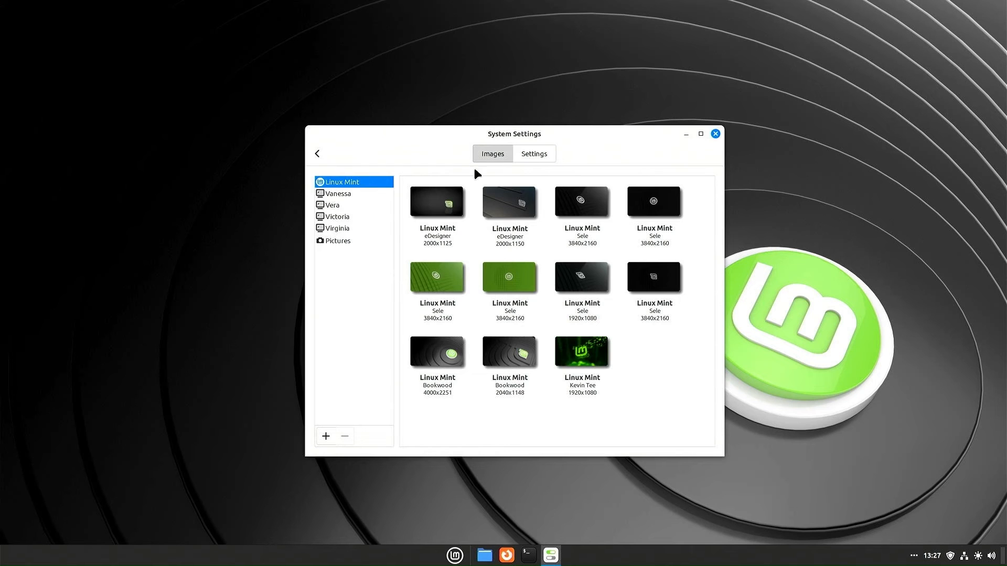
Try playing the backgrounds as a slideshow, turn the slideshow off and reselect the 4000x2251 Bookwood background
left_click(531, 156)
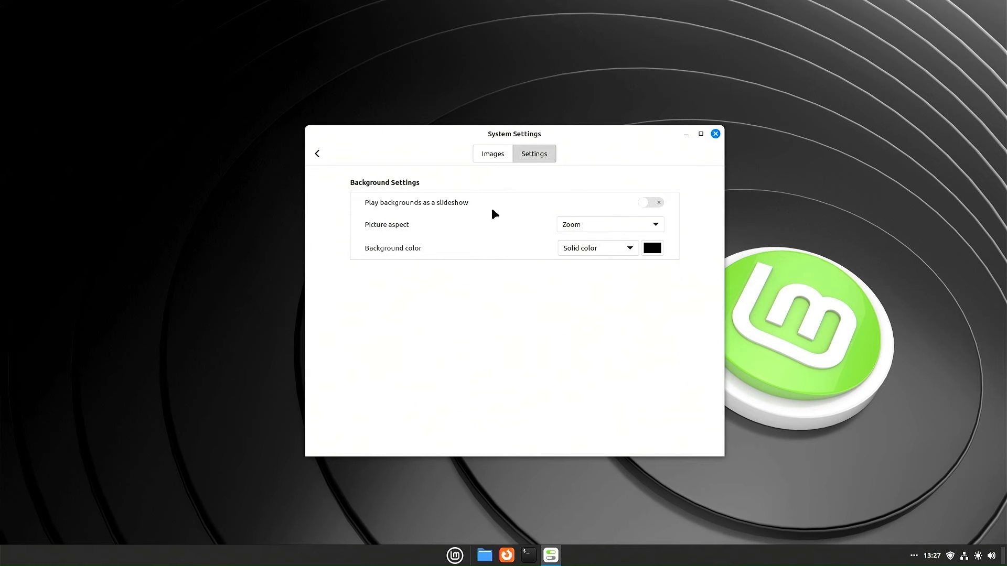
left_click(648, 202)
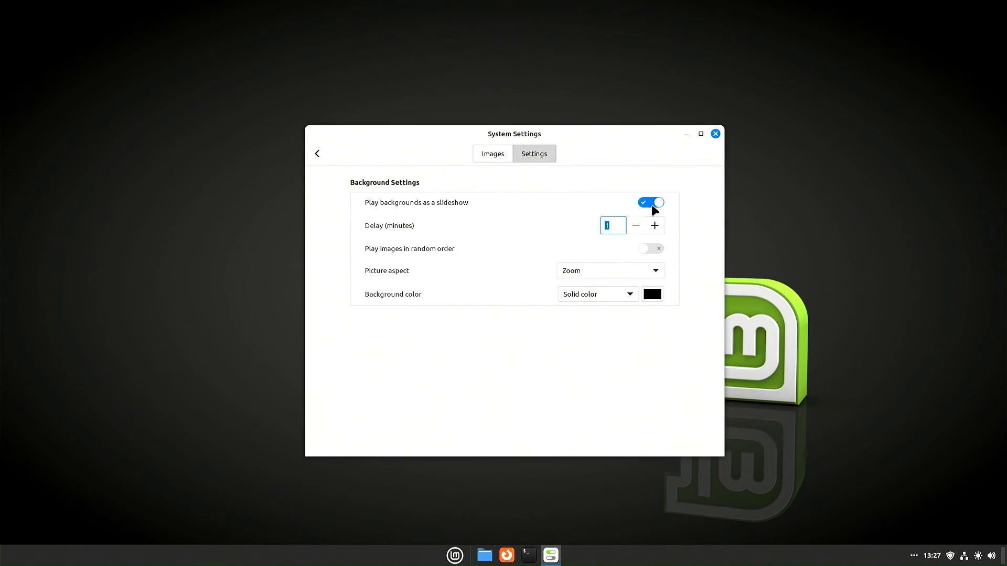
left_click(652, 204)
left_click(488, 153)
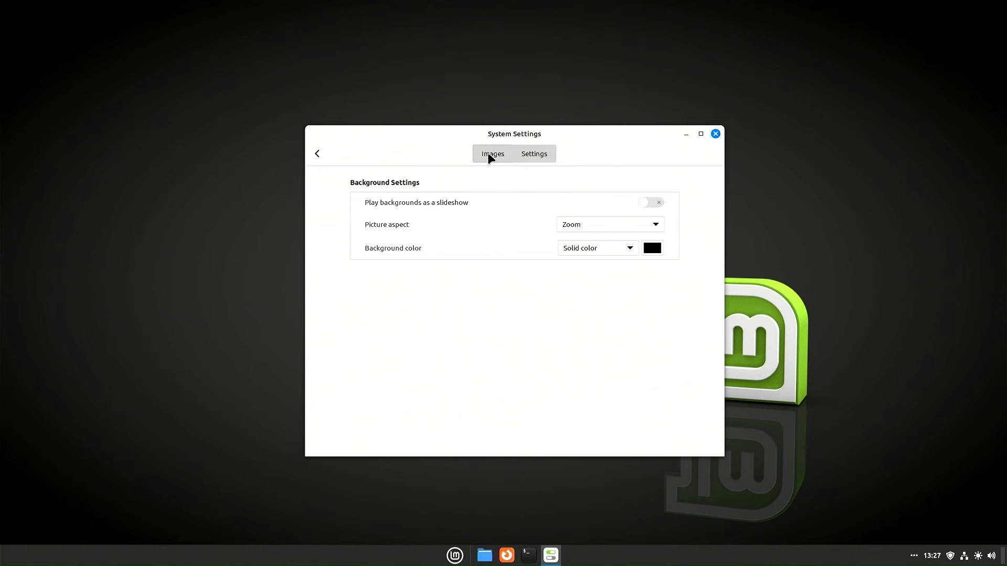
left_click(442, 354)
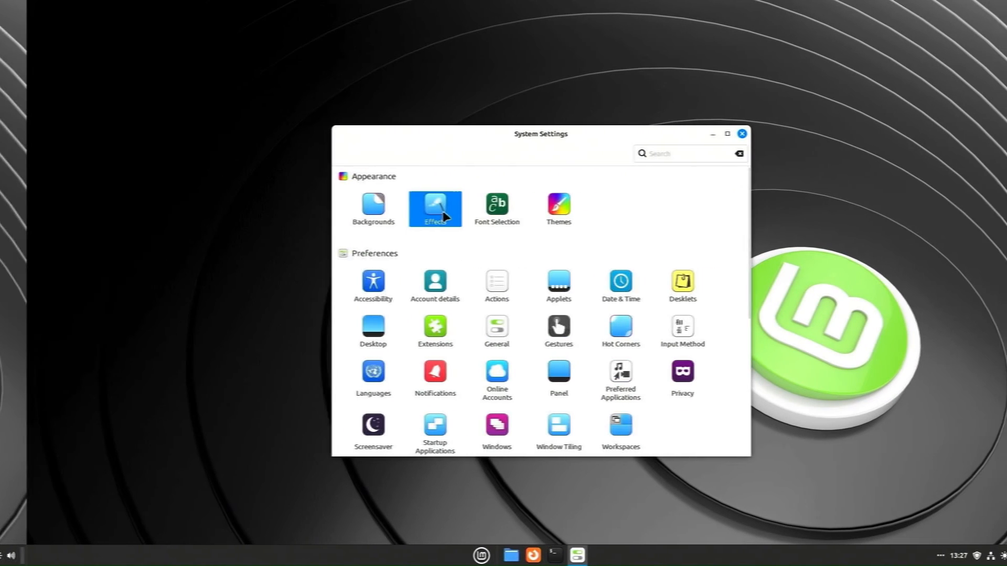
Set the minimizing windows effect to Fly and preview it by minimizing and restoring the System Settings window
left_click(443, 214)
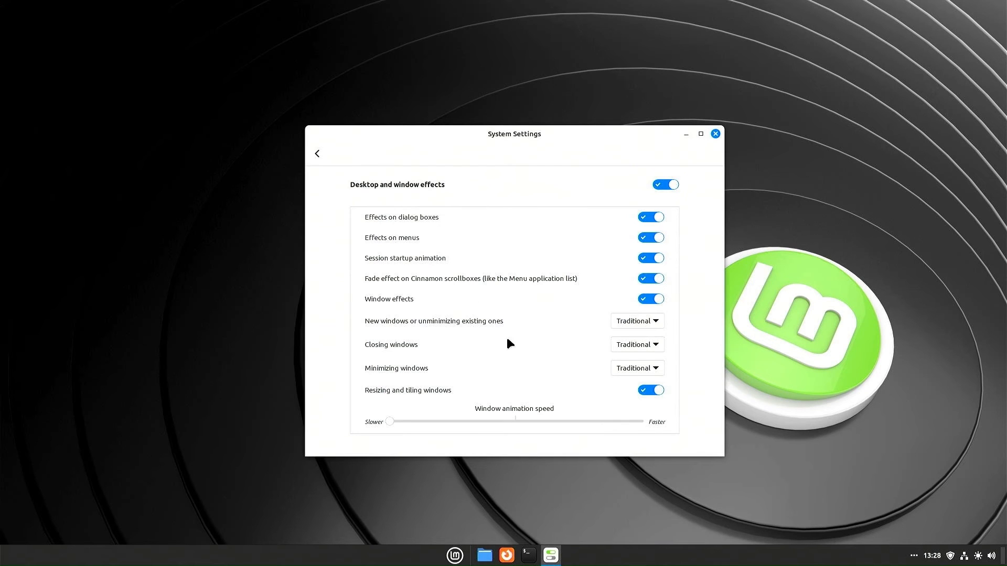
left_click(633, 368)
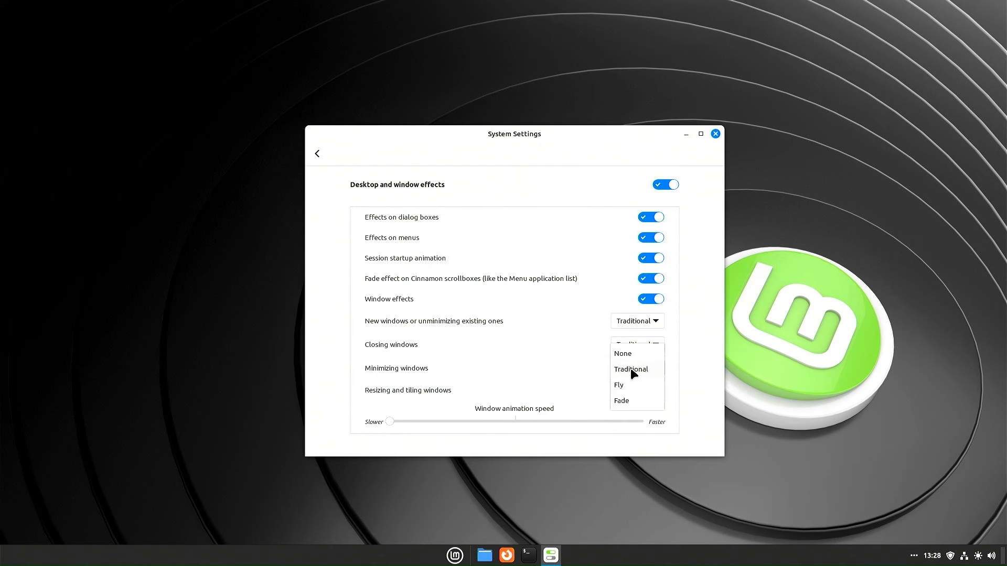
left_click(629, 388)
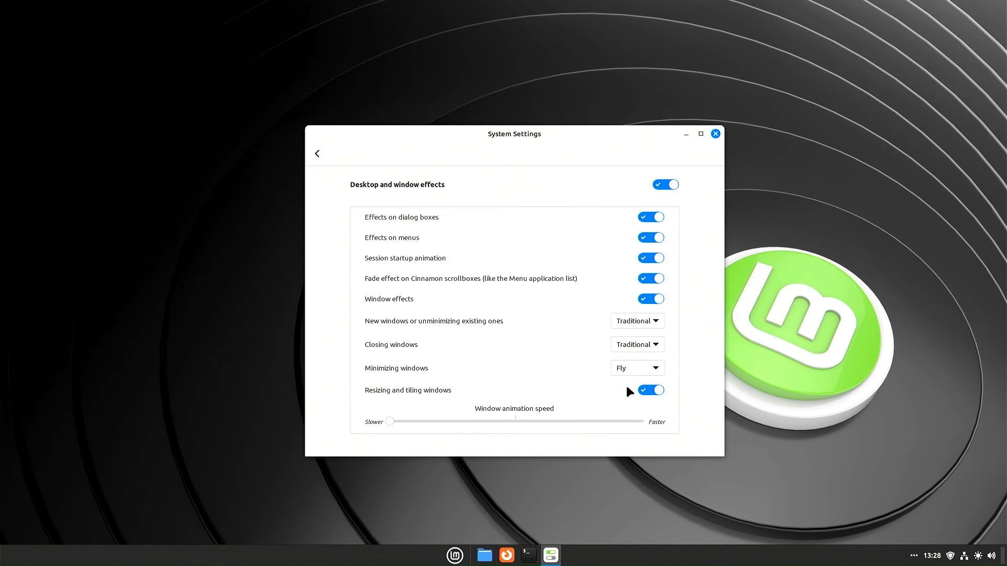
left_click(684, 134)
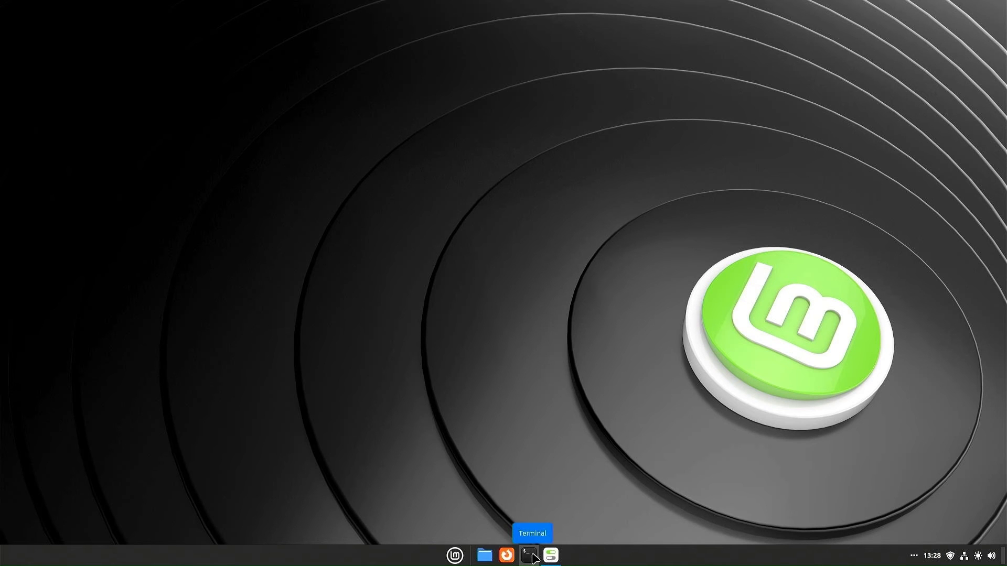
left_click(549, 557)
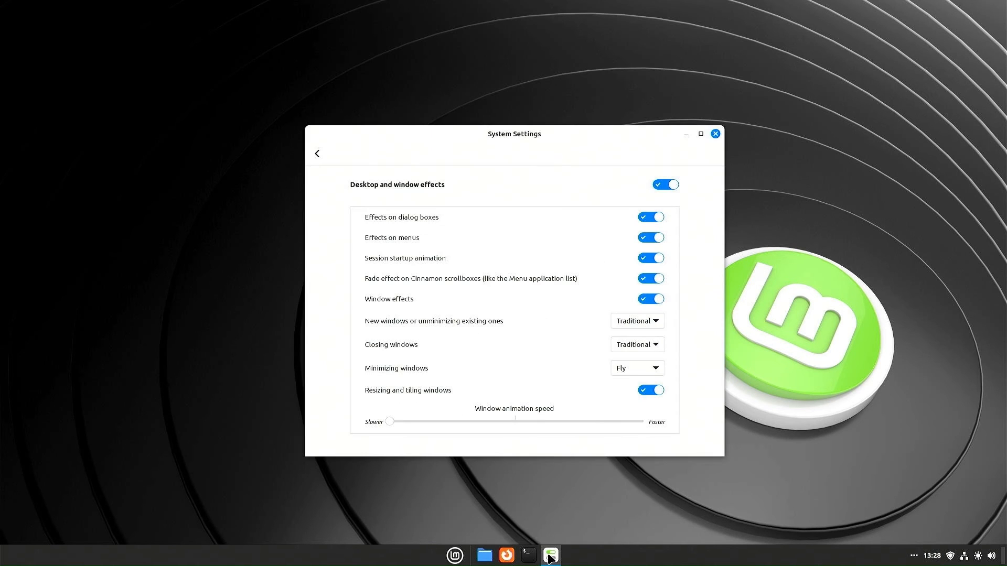
Set the minimizing windows effect back to Traditional and the window animation speed to its slowest
left_click(633, 371)
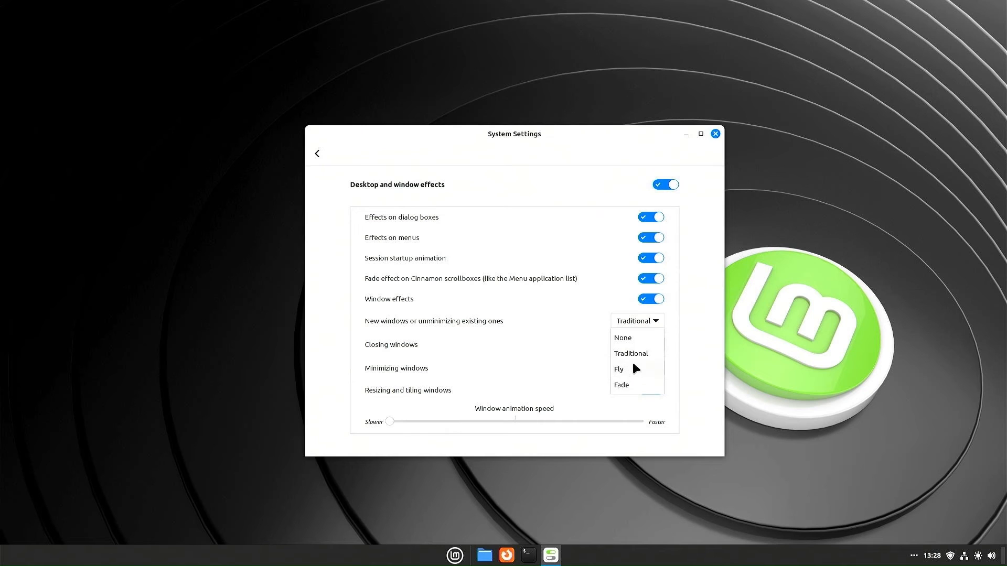
left_click(631, 353)
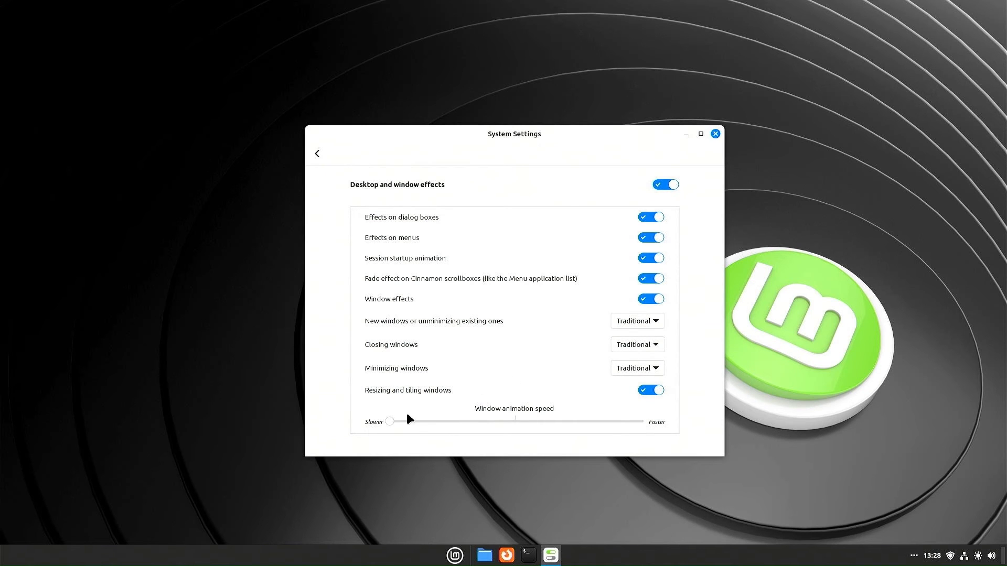
left_click_drag(407, 422, 355, 426)
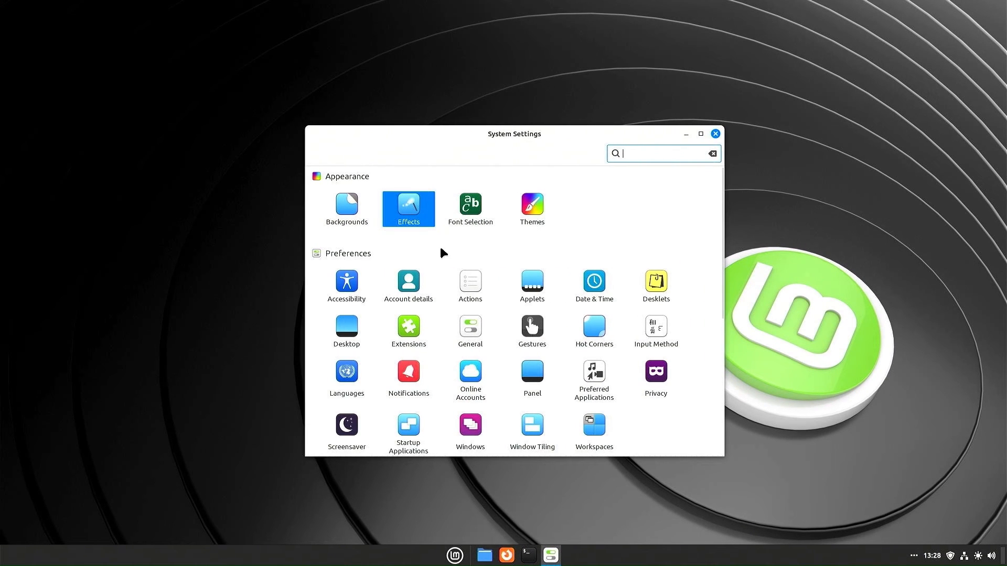
Apply the Dark appearance with the green color in the theme settings and open the Home folder to preview it
left_click(458, 208)
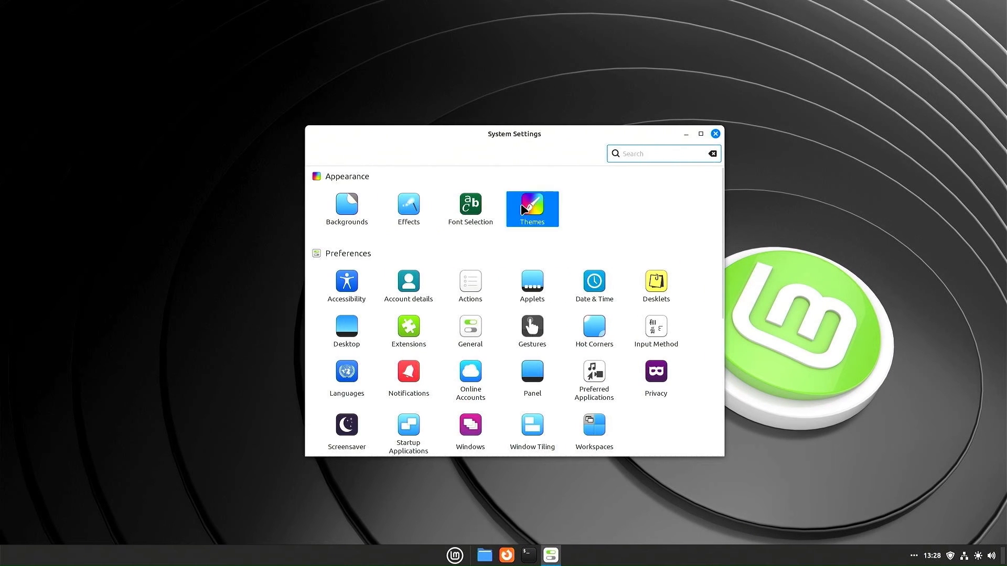
left_click(536, 261)
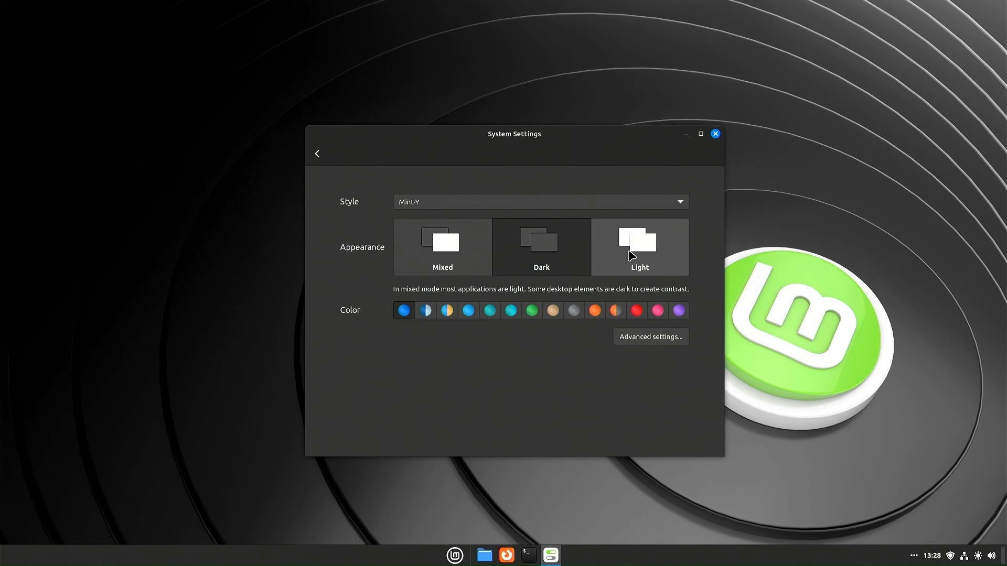
left_click(531, 310)
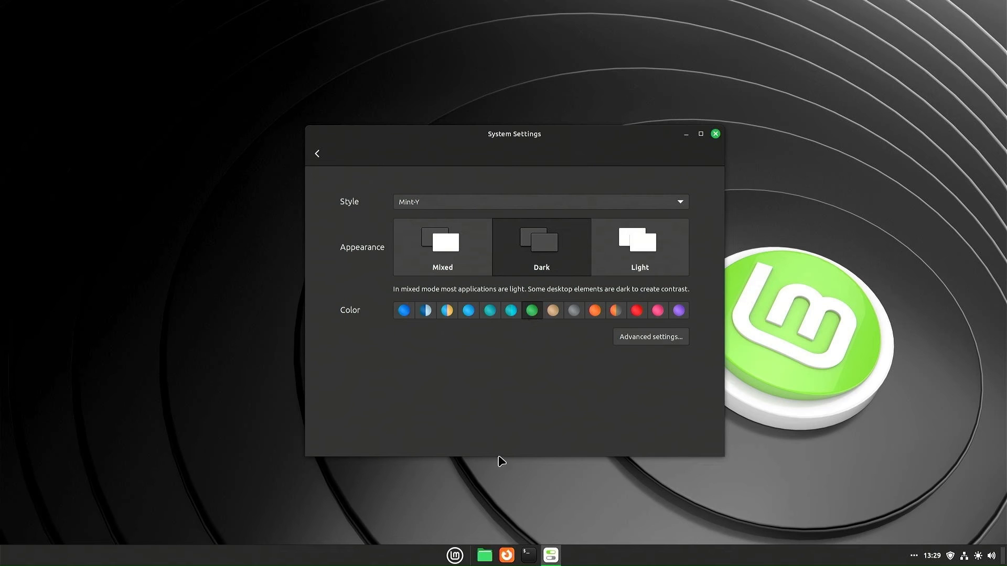
left_click(484, 555)
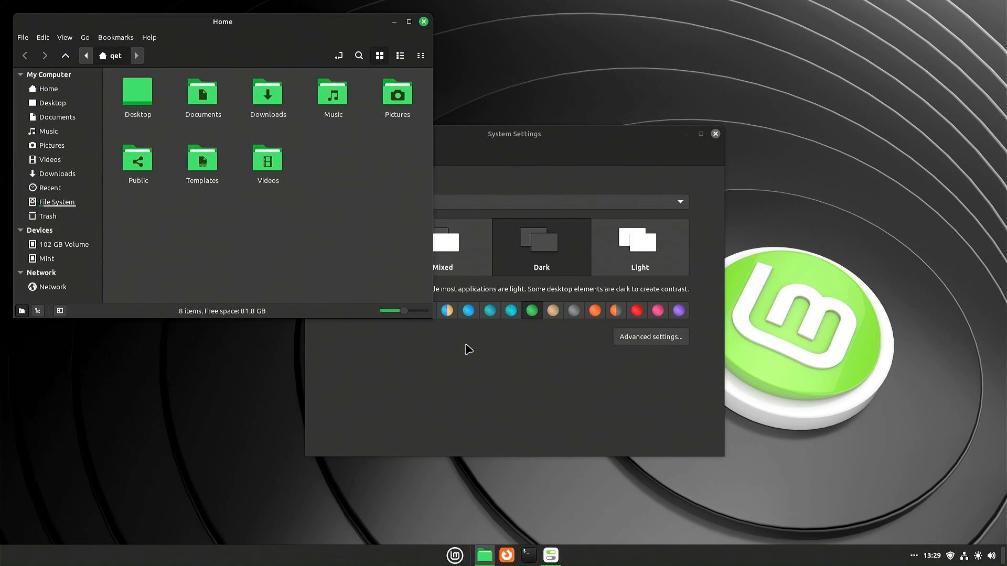
Try the red, purple and green theme colors and settle on the blue one
left_click(636, 309)
left_click(678, 310)
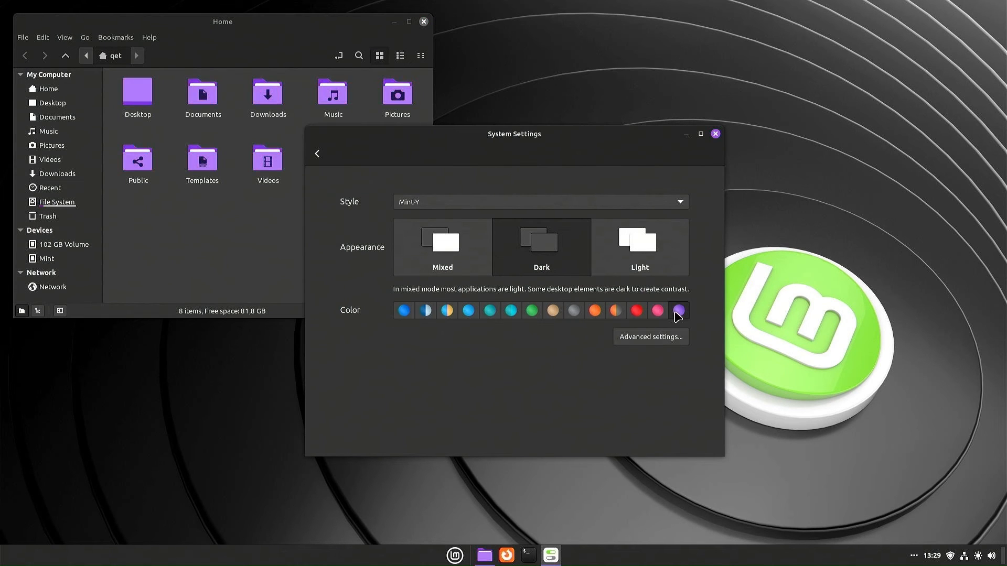
left_click(532, 310)
left_click(404, 310)
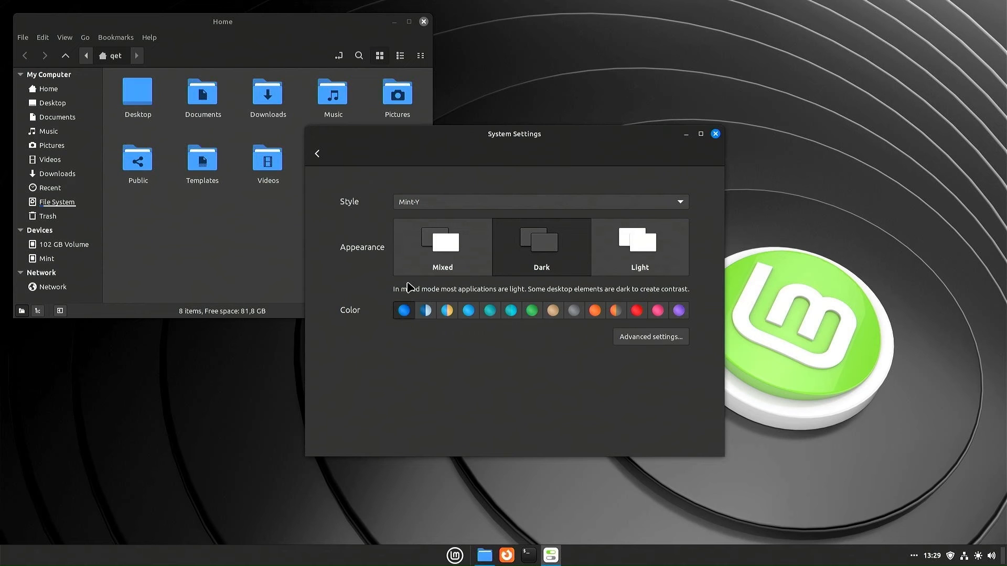
Try the Adwaita, Mint-L and Mint-X styles and return to the Mint-Y style with a light window appearance
left_click(514, 205)
left_click(504, 141)
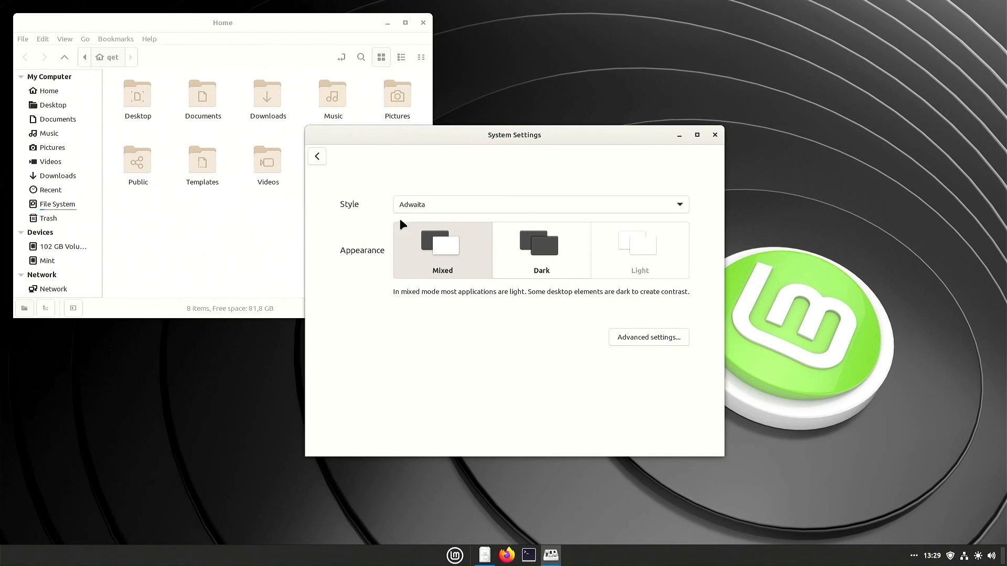
left_click(527, 206)
left_click(521, 228)
left_click(531, 202)
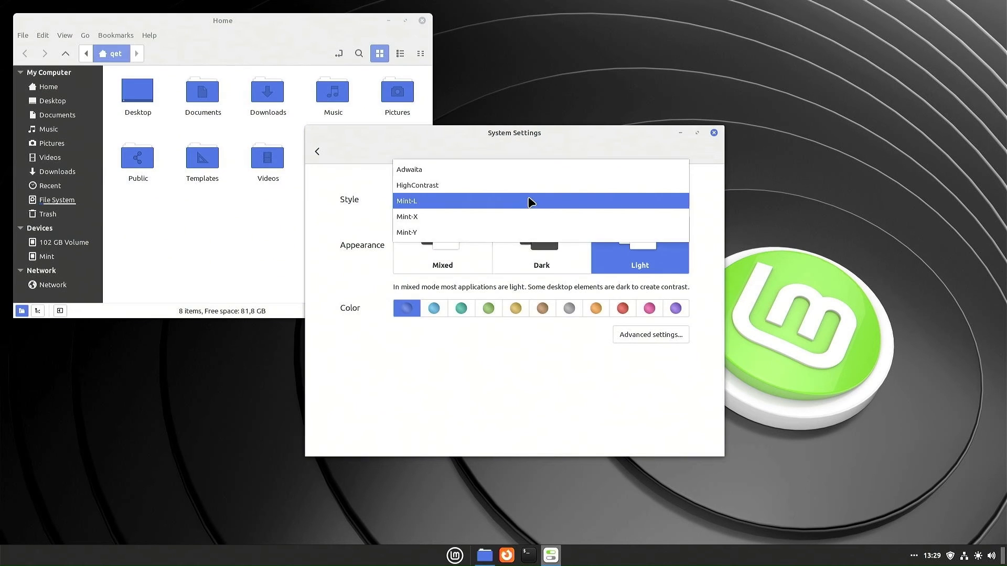
left_click(524, 216)
left_click(523, 201)
left_click(523, 218)
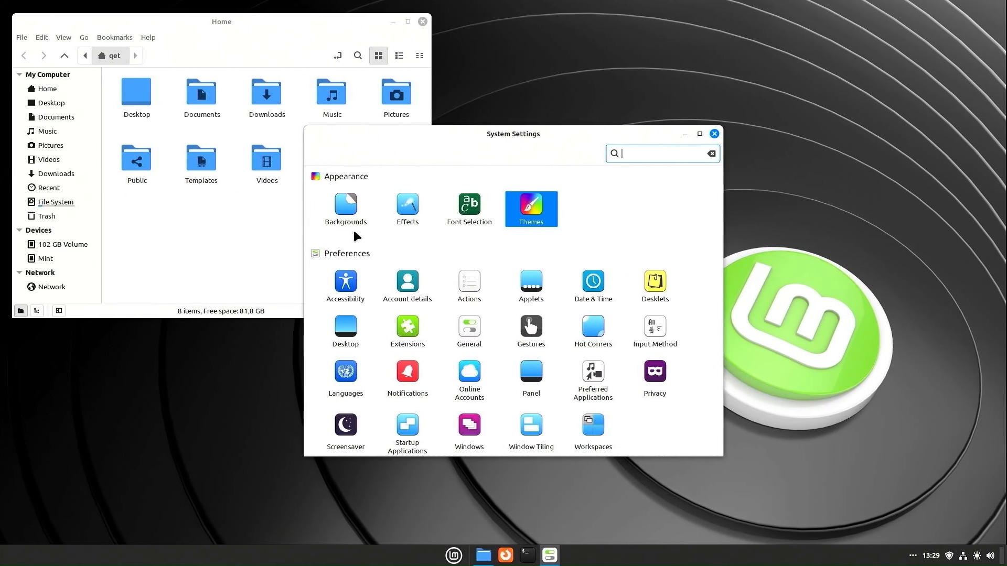
Download and install the Transparent panels extension and go back to managing the installed extensions
left_click(409, 327)
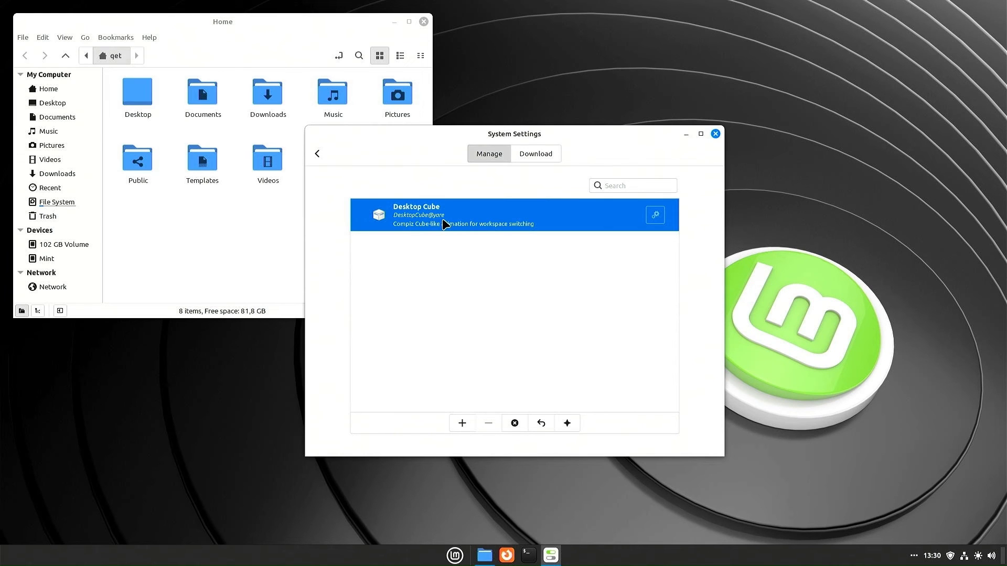
left_click(534, 155)
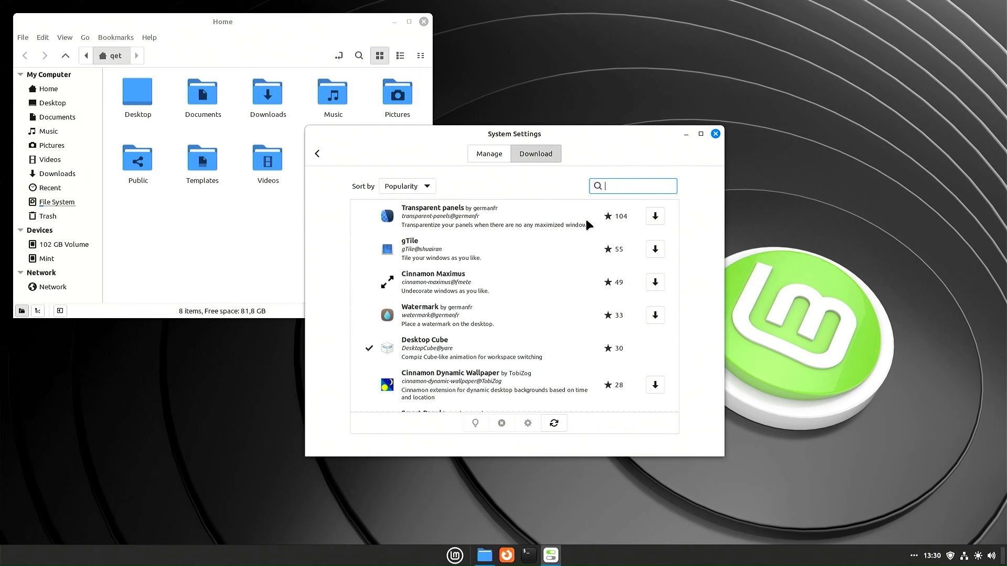
left_click(652, 218)
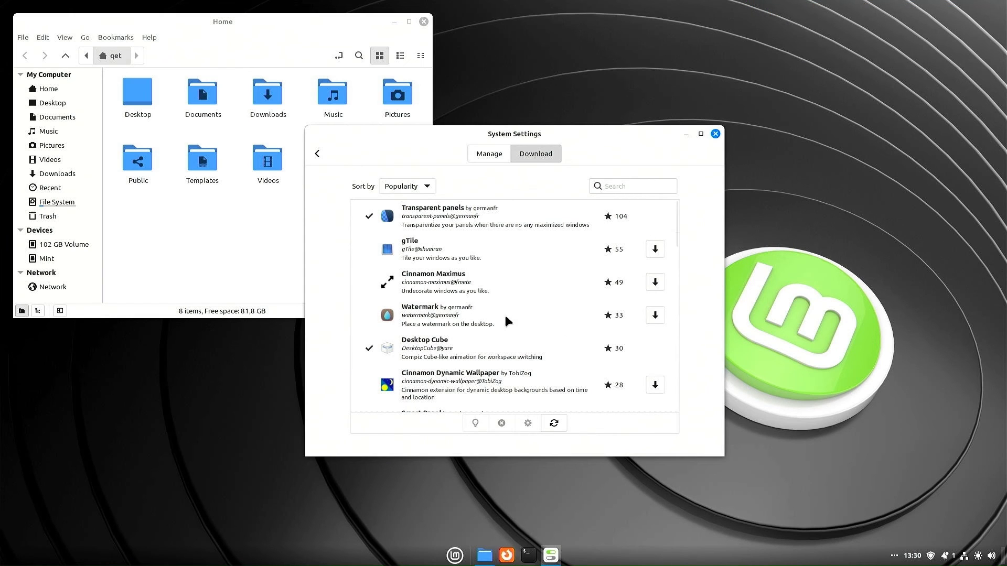
left_click(483, 215)
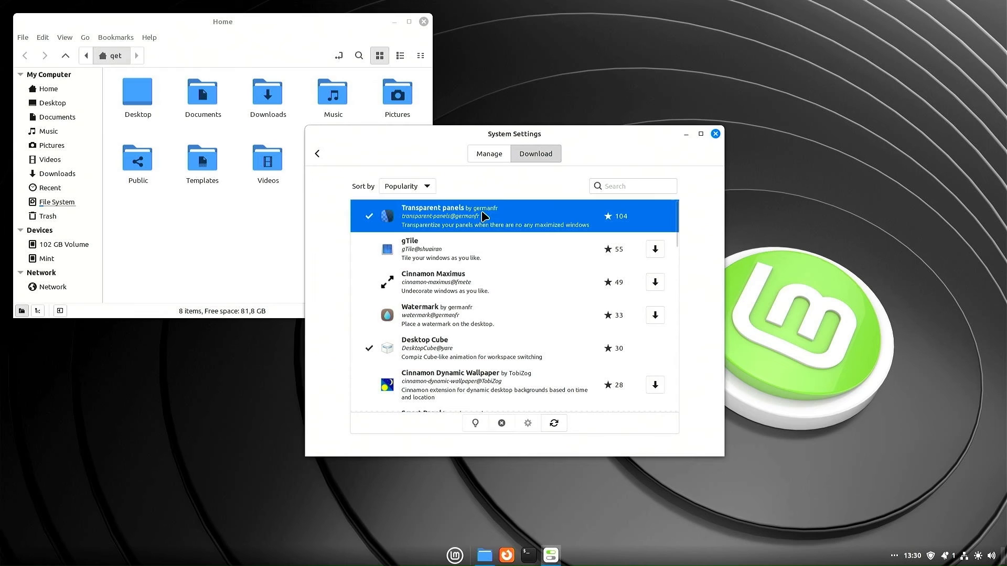
left_click(481, 157)
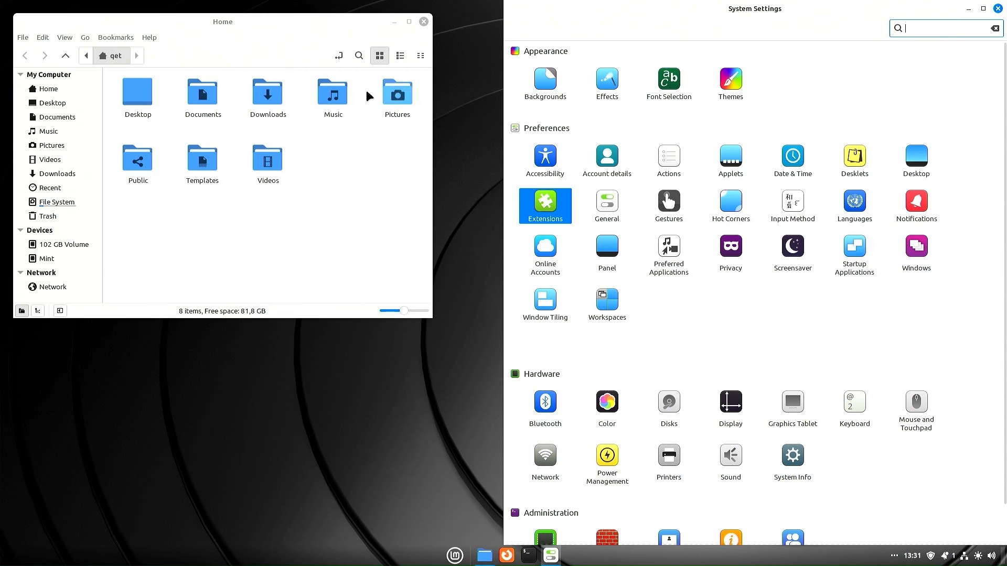
Tile the Home window into the upper-left quarter of the desktop and open Firefox tiled in the lower-left quarter
left_click_drag(245, 45, 0, 0)
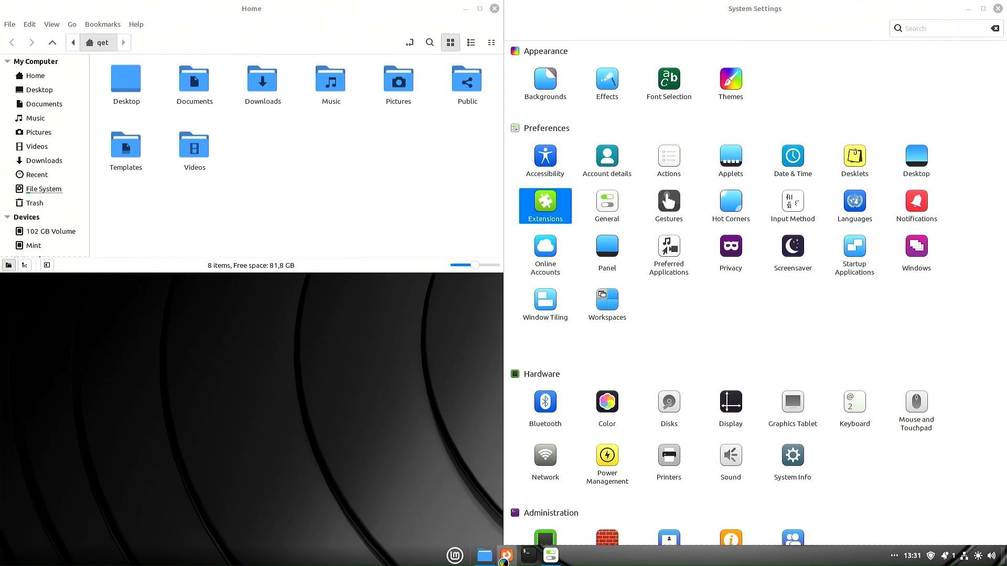
left_click(506, 555)
left_click_drag(494, 21, 14, 561)
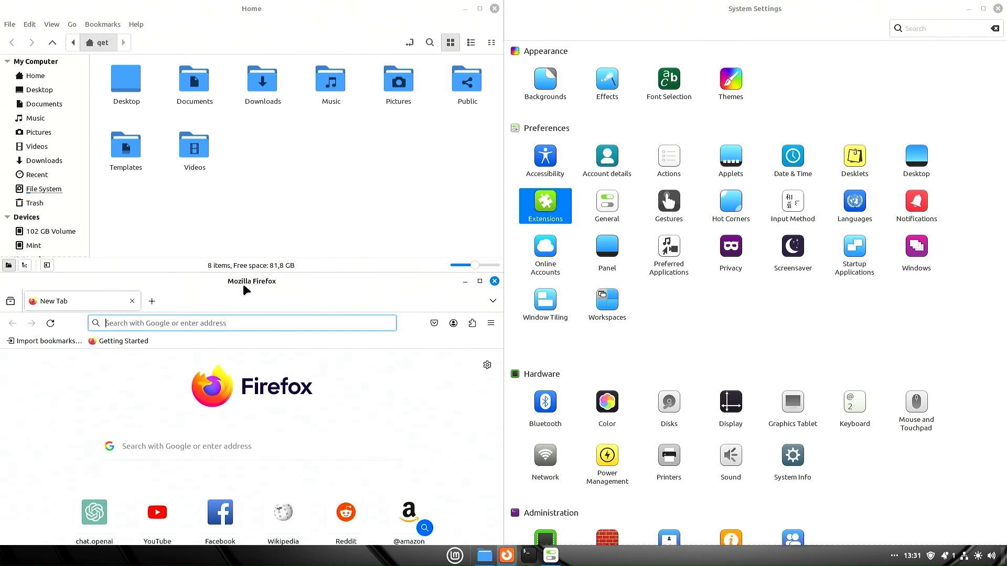
Retile Firefox to the right half of the desktop and System Settings to the lower-left quarter
left_click_drag(243, 284, 1004, 157)
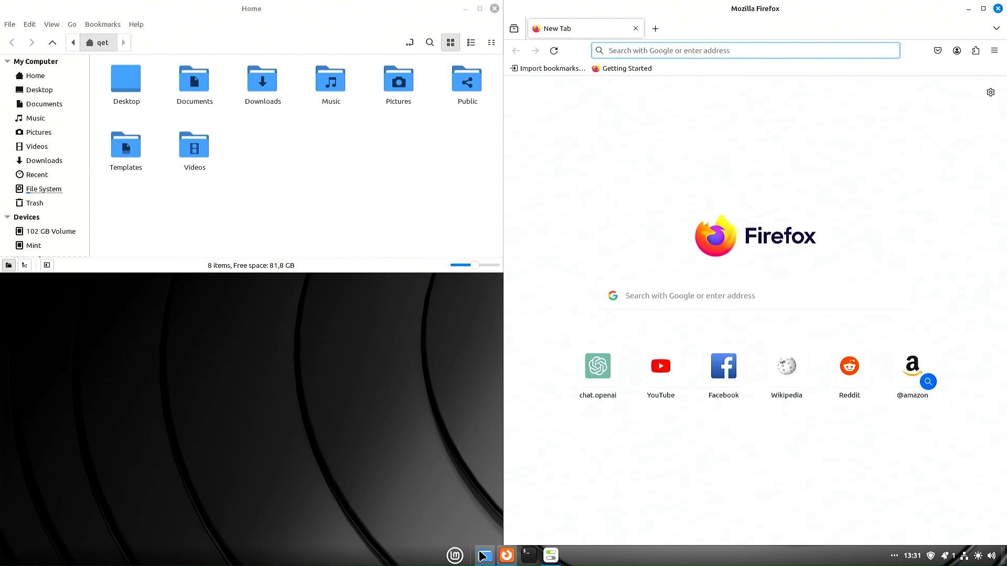
left_click(551, 555)
left_click_drag(755, 9, 8, 556)
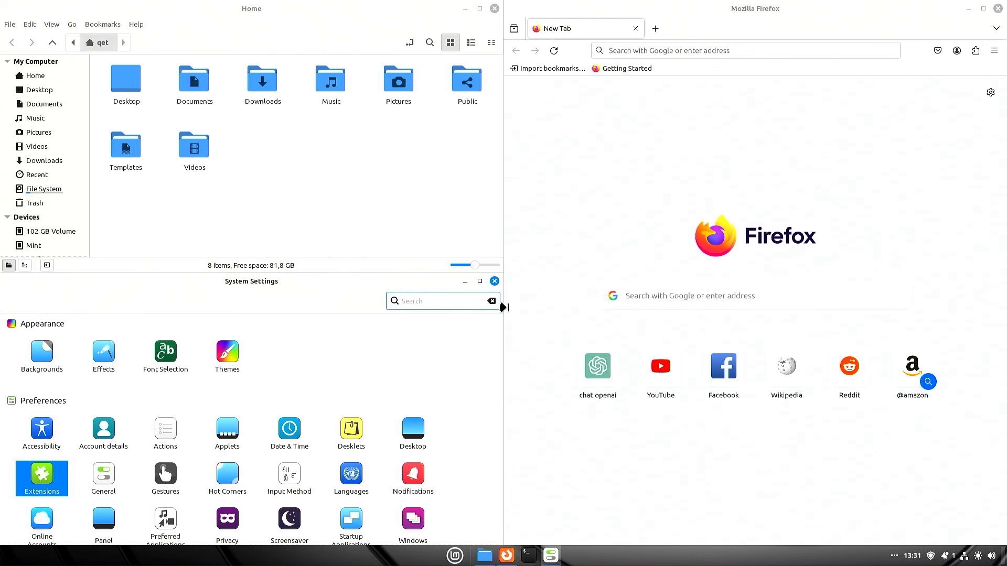
Slightly shift the vertical and horizontal splits between the tiled windows, and close the Home and System Settings windows
mouse_move(495, 318)
left_mouse_down()
mouse_move(623, 303)
mouse_move(505, 314)
left_mouse_up()
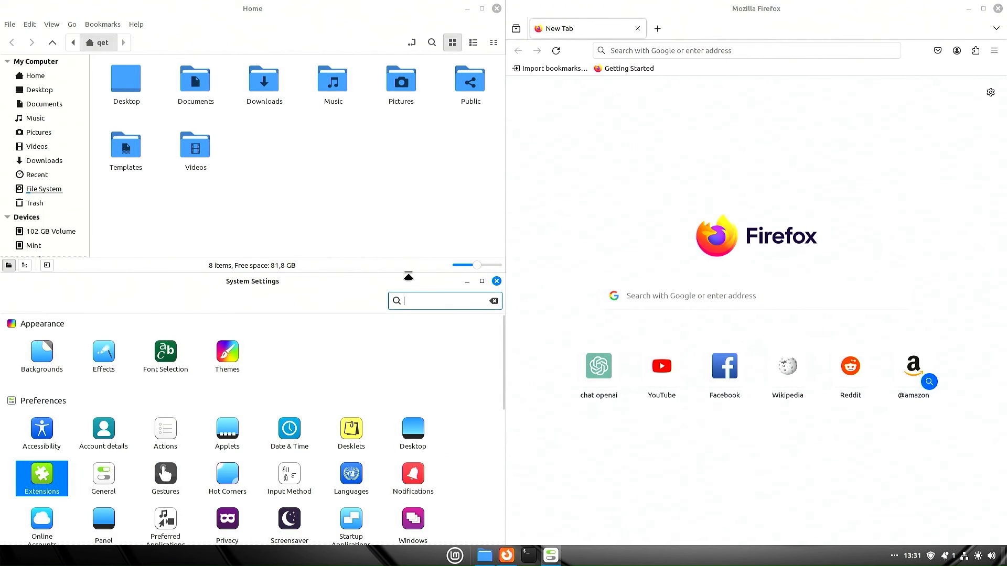
mouse_move(408, 271)
left_mouse_down()
mouse_move(397, 234)
mouse_move(397, 268)
left_mouse_up()
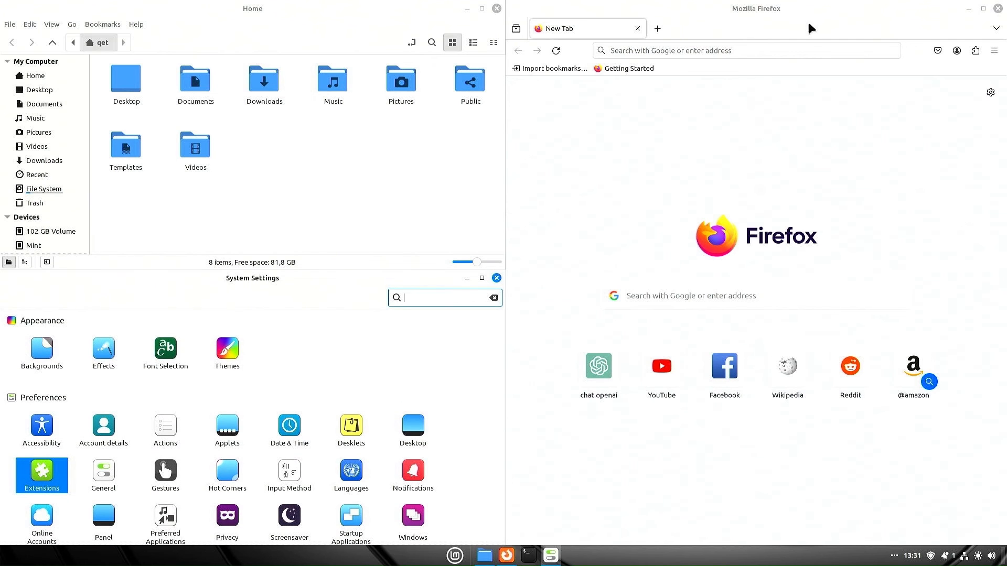
left_click(496, 8)
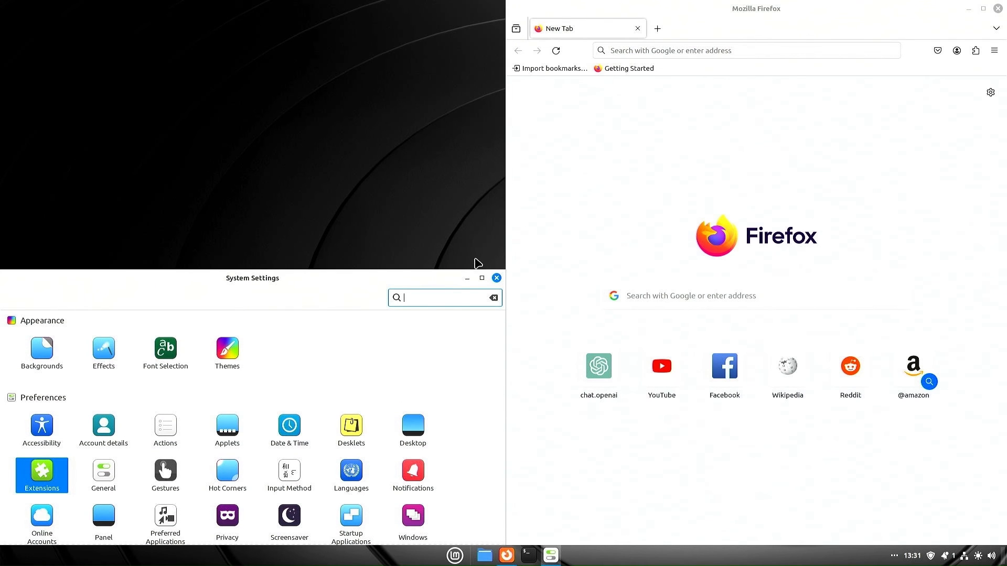
left_click(496, 278)
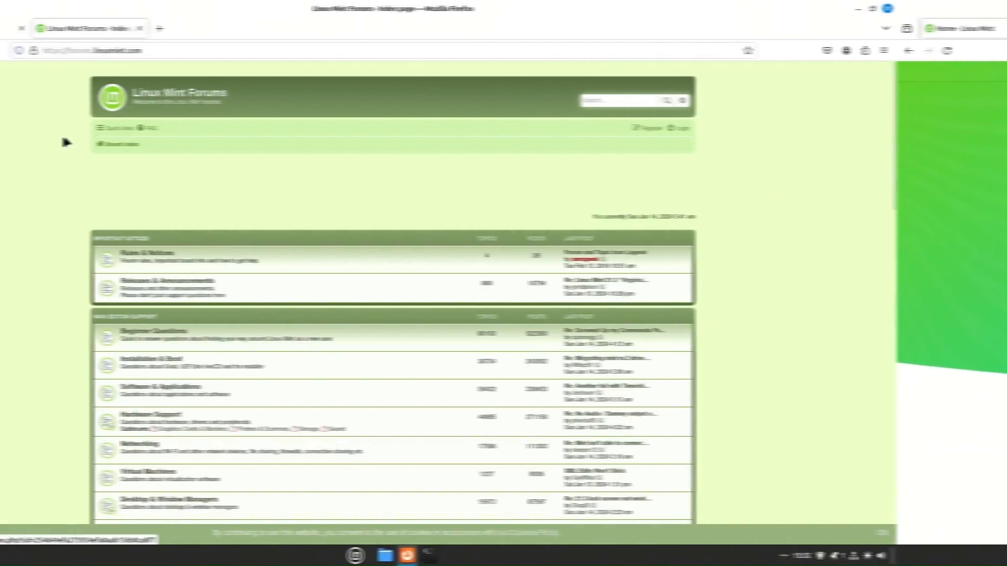
Look through the forum categories on the Linux Mint Forums index page in Firefox
scroll(494, 219, "down", 6)
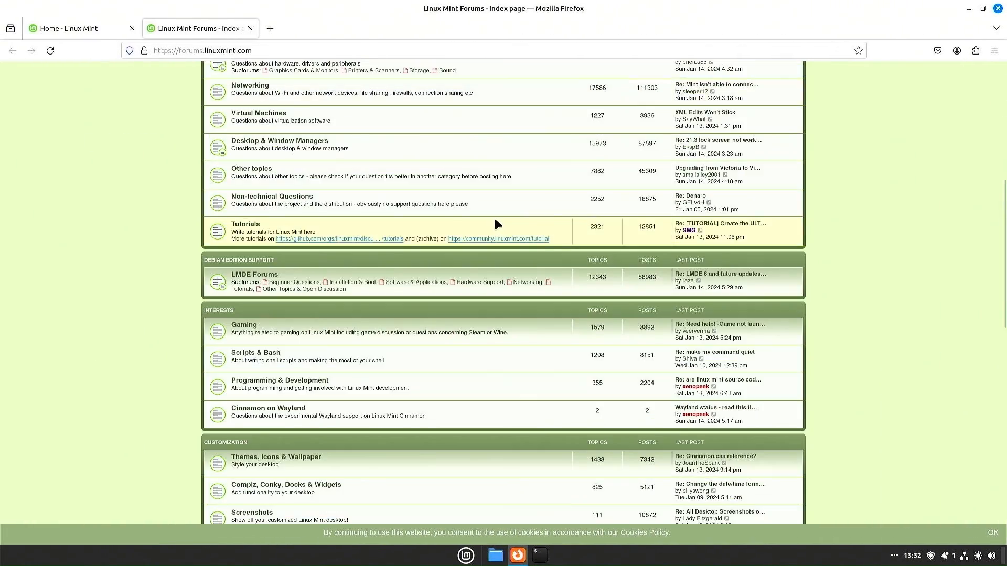
scroll(495, 218, "up", 6)
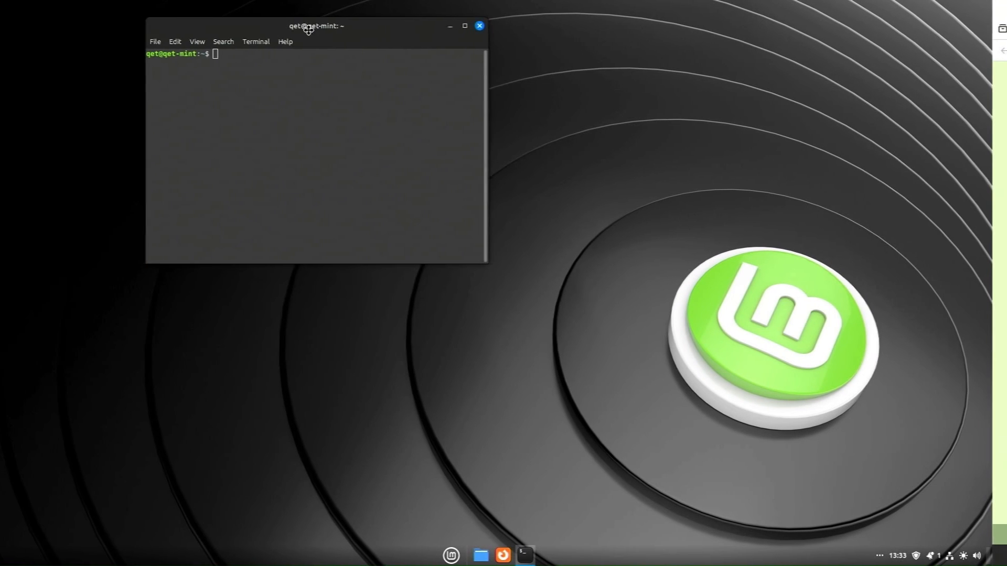
Install Wine in the terminal with sudo apt install wine, authenticating with the account password and accepting the package installation, and exit the terminal
left_click_drag(314, 27, 492, 160)
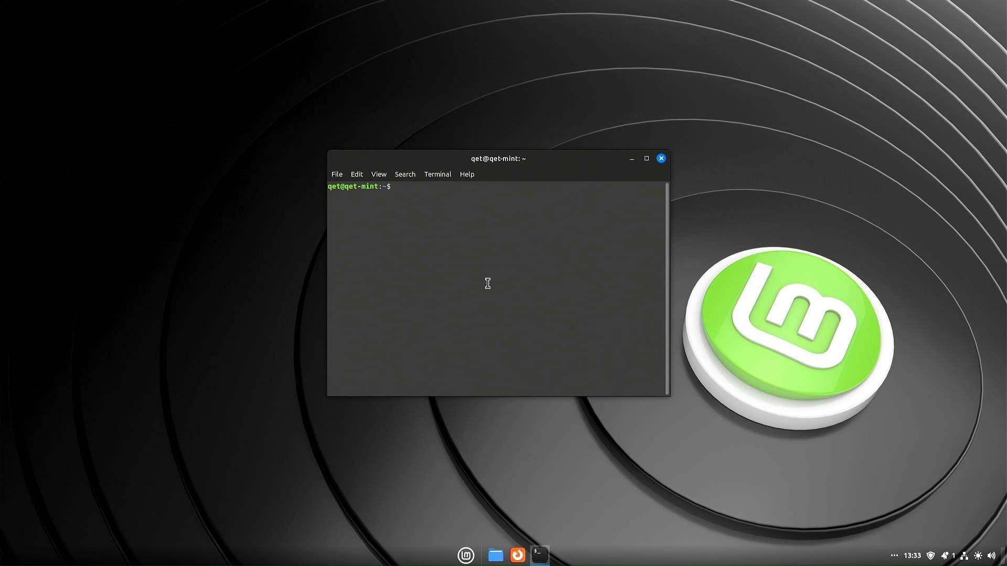
type("sudo apt install wine")
key("Return")
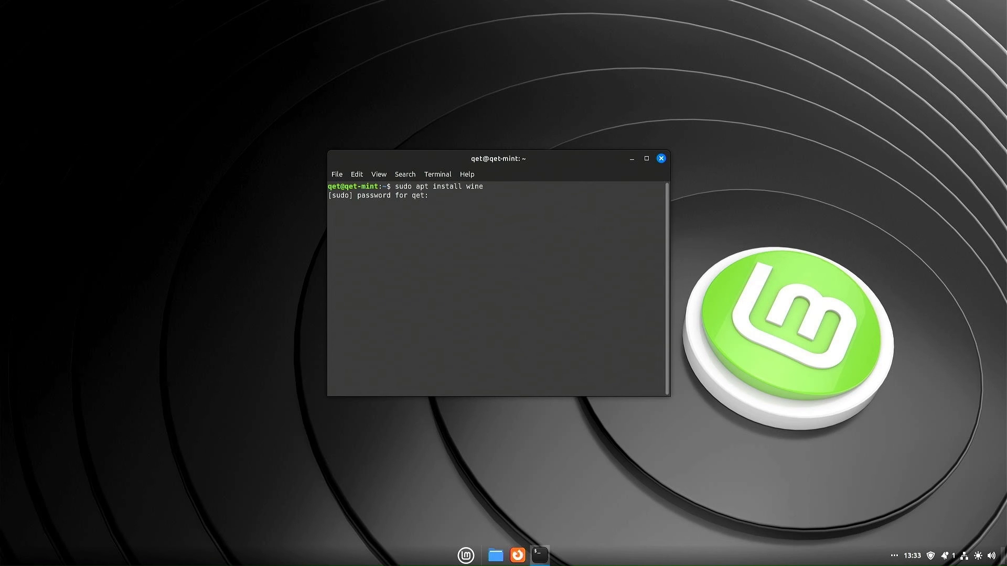
key("Return")
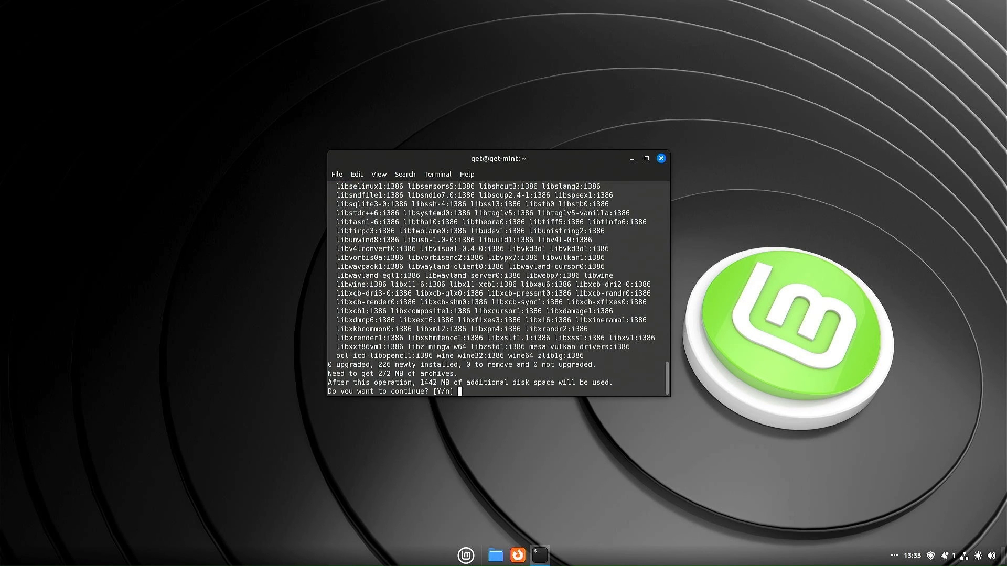
key("Return")
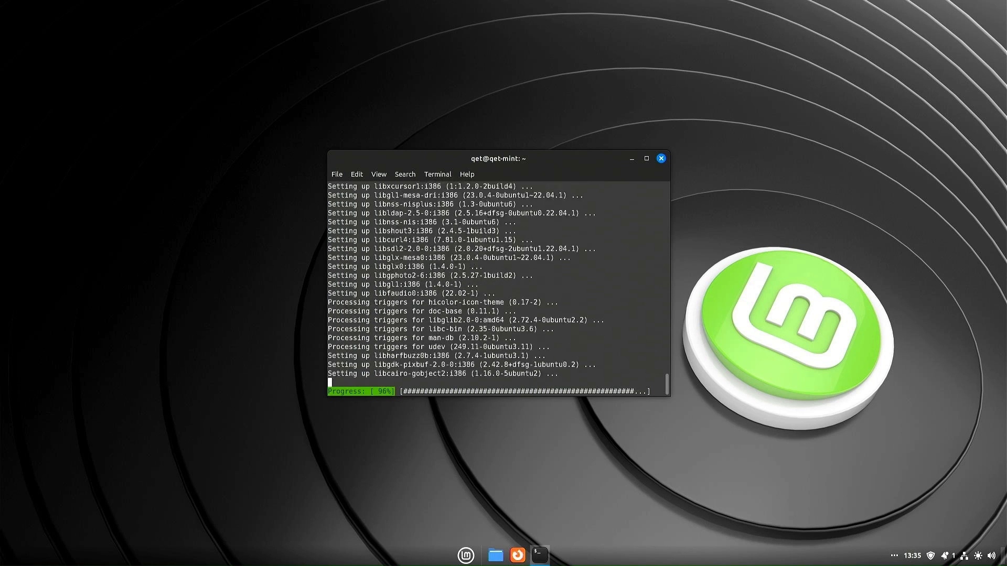
type("exit")
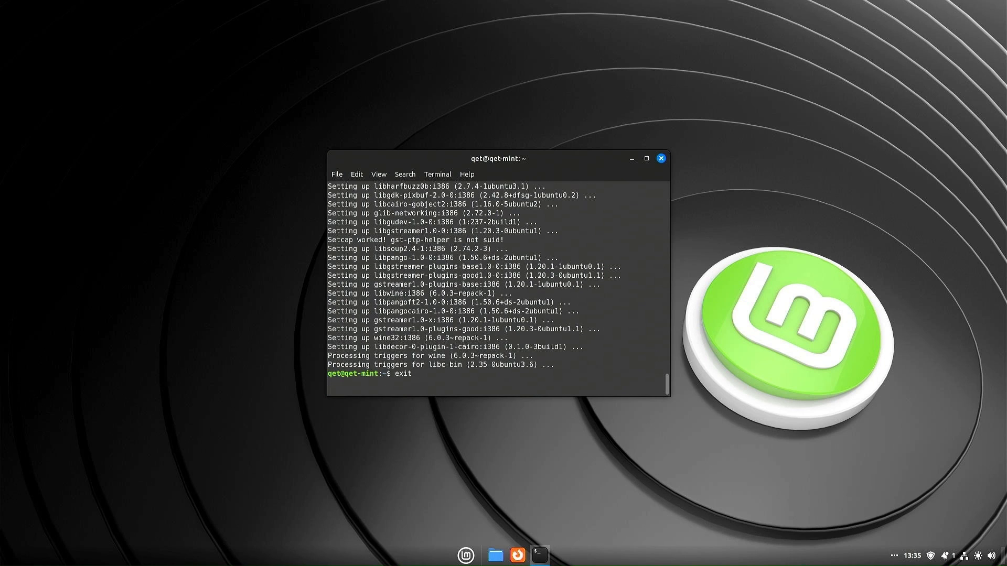
key("Return")
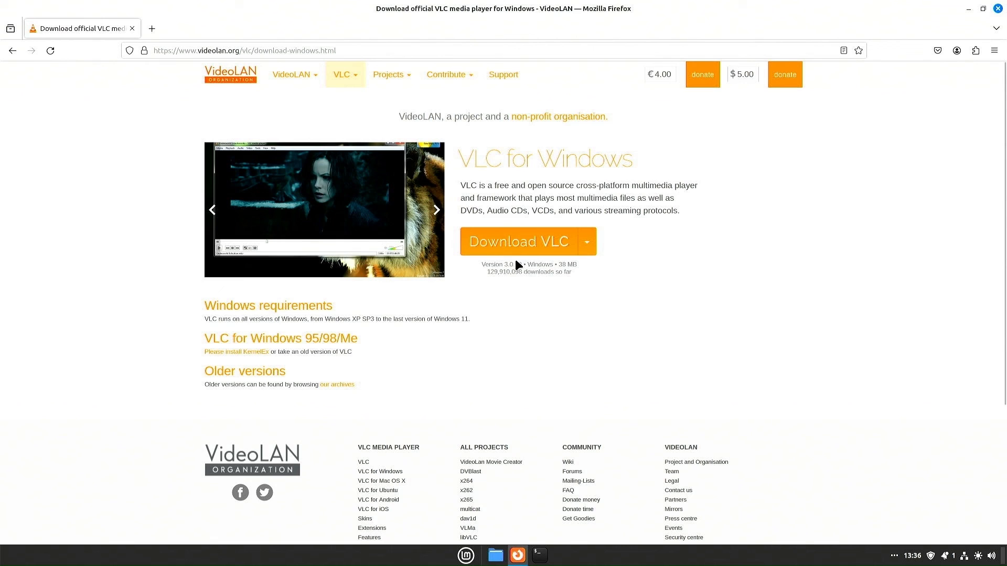
Download the VLC 3.0.20 installer for Windows, show it in the Downloads folder, close Firefox and centre the folder window
left_click(538, 242)
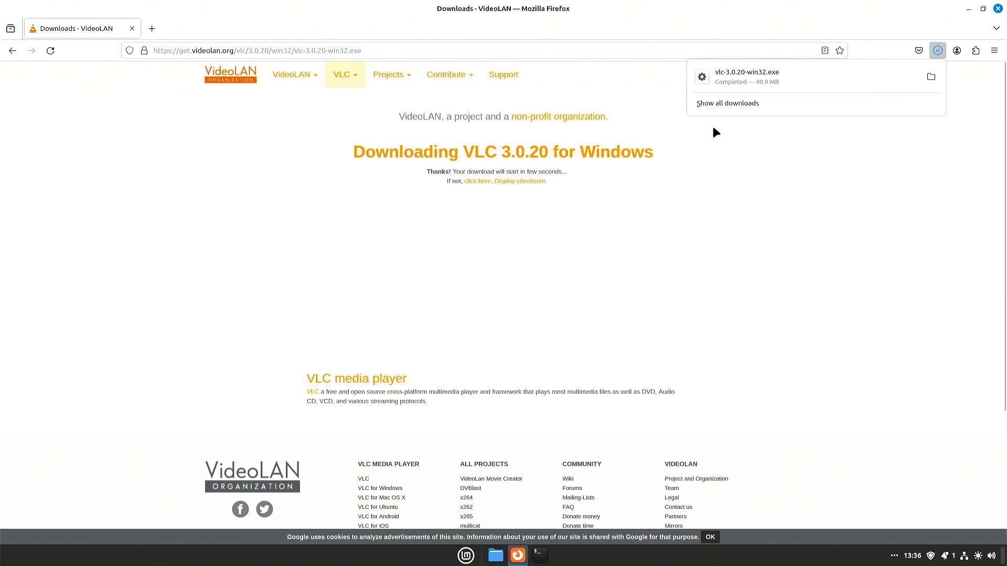
left_click(931, 77)
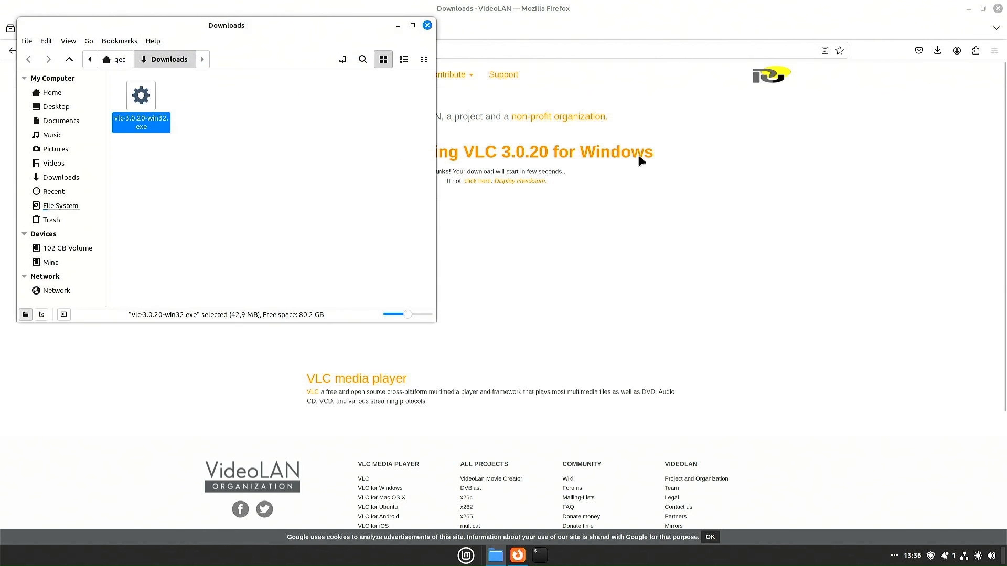
left_click(998, 8)
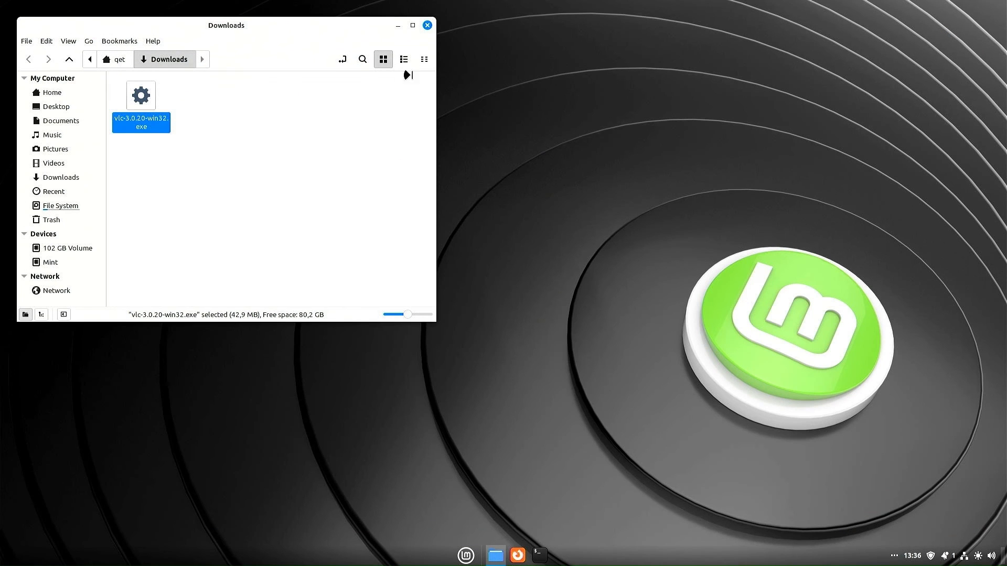
left_click_drag(238, 26, 536, 137)
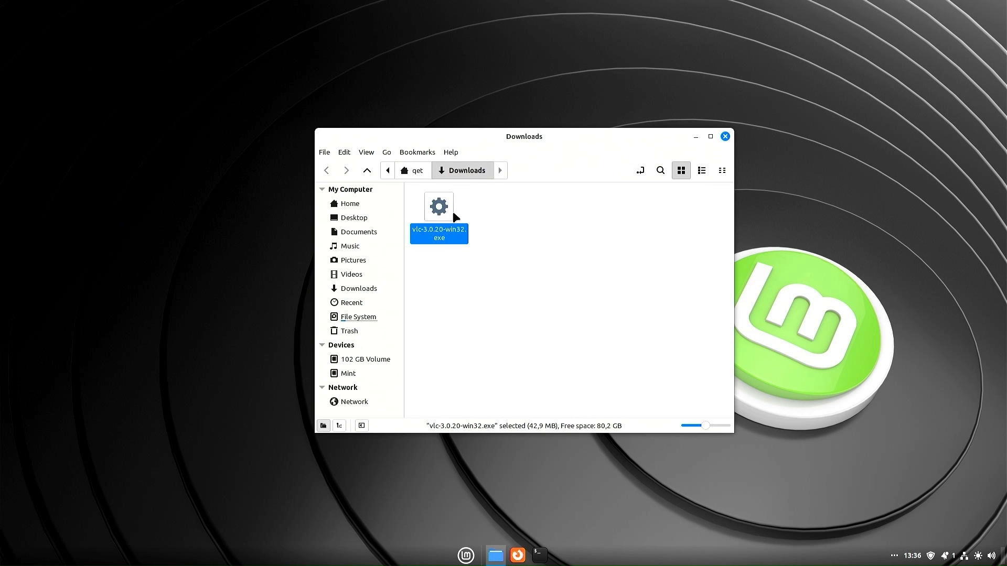
Open vlc-3.0.20-win32.exe from the Downloads folder with the custom command wine
right_click(438, 216)
left_click(471, 239)
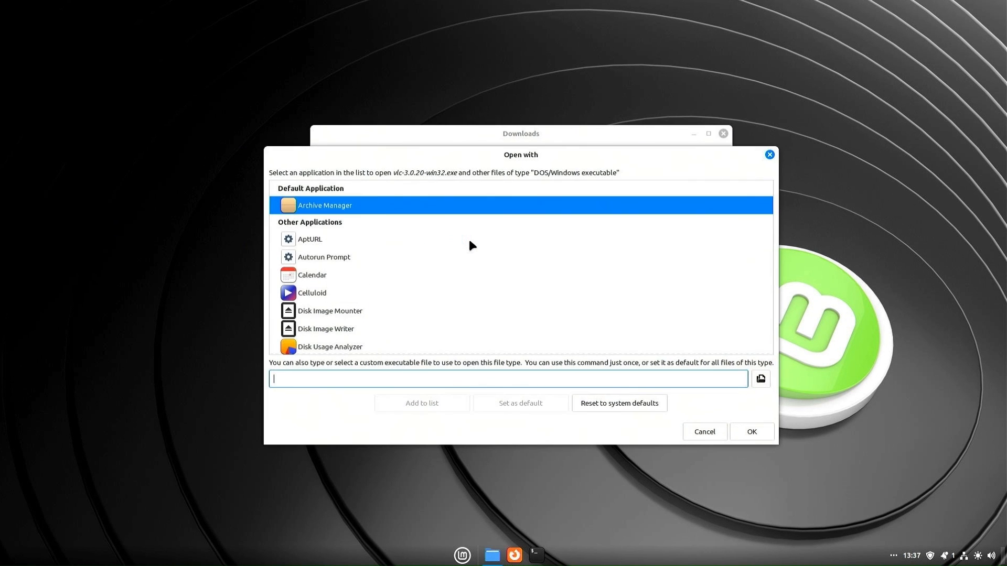
scroll(457, 246, "down", 10)
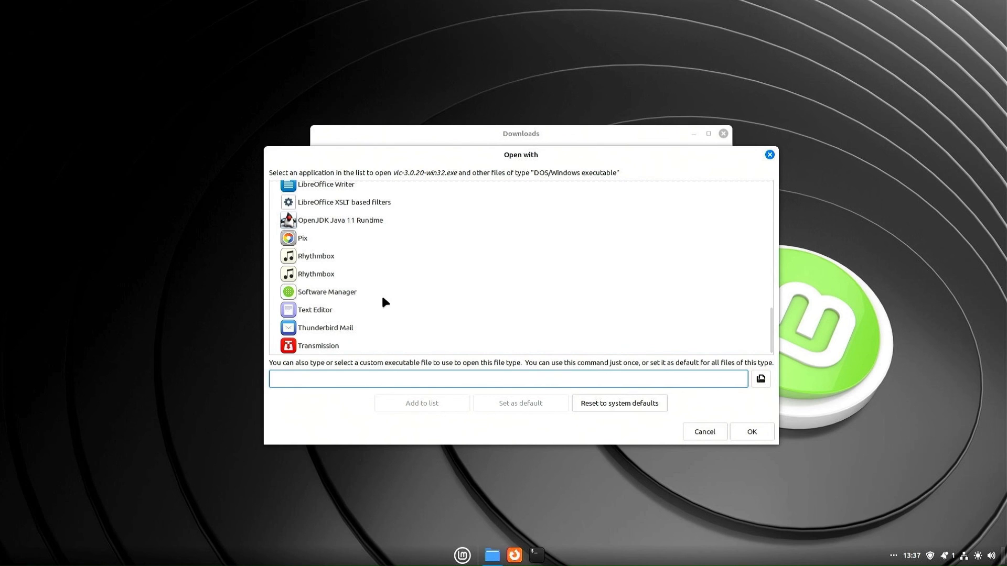
type("wine")
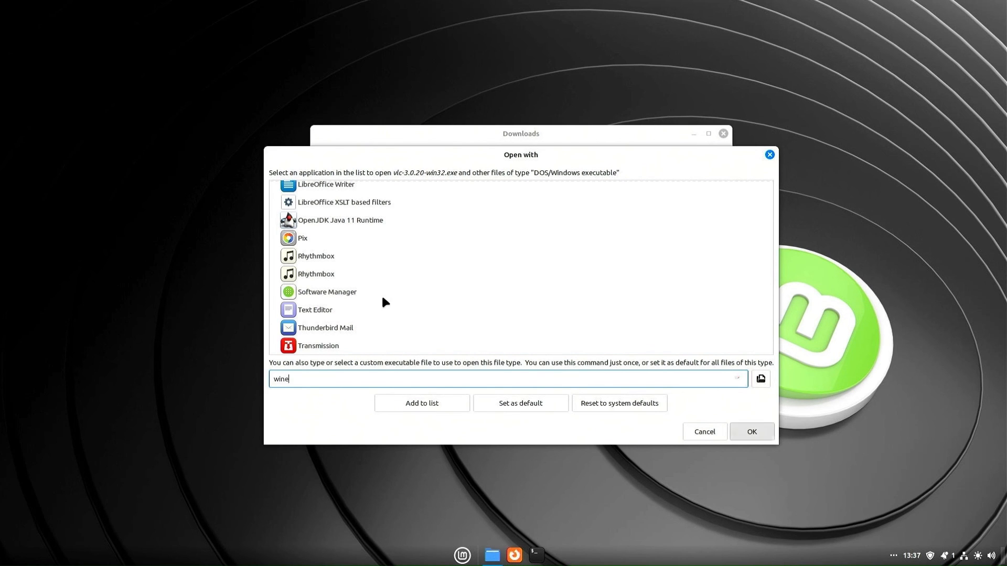
key("Return")
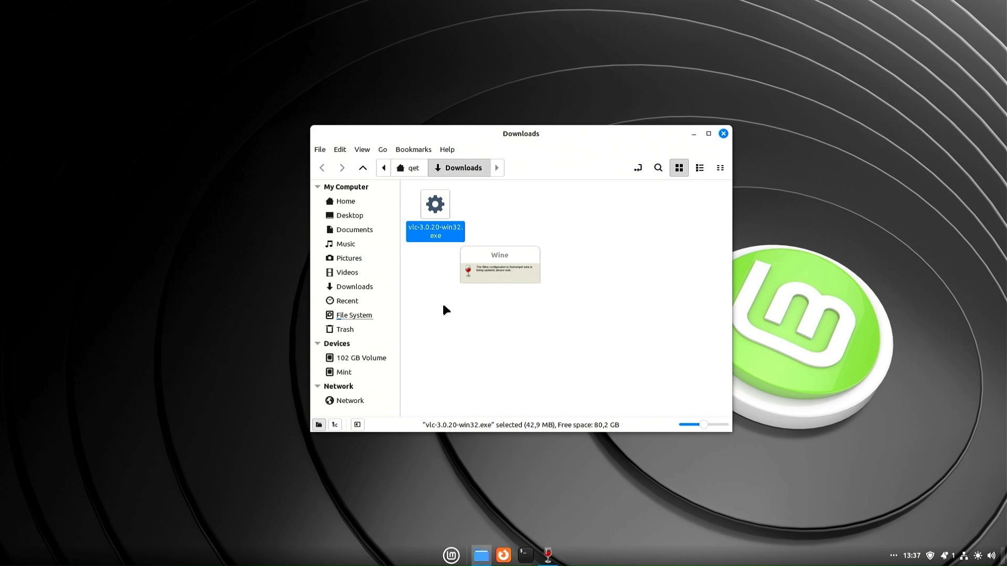
left_click(498, 277)
left_click(498, 280)
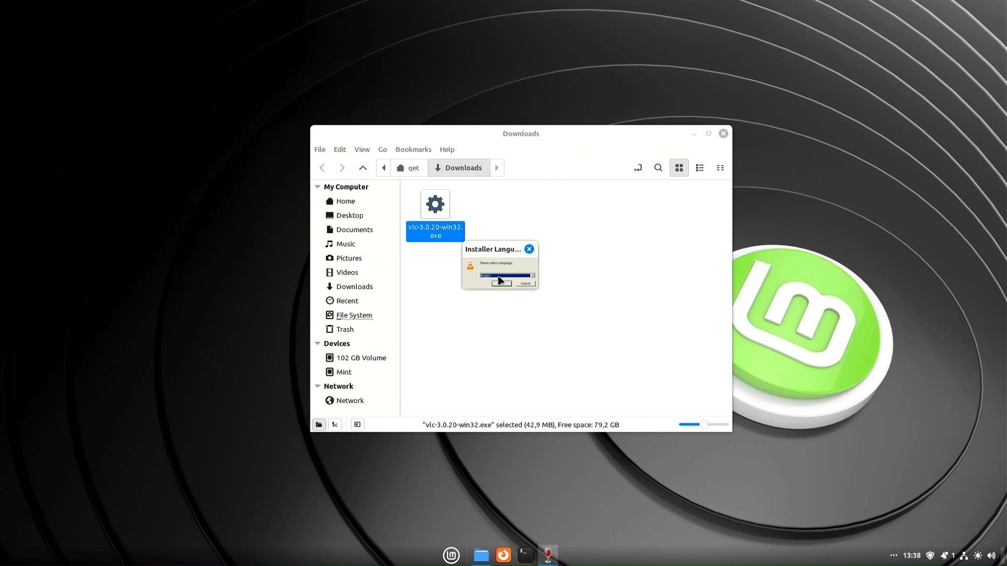
Install VLC media player through its setup wizard, keeping the preselected language, components and destination folder, and finish the setup
left_click(501, 286)
left_click(528, 312)
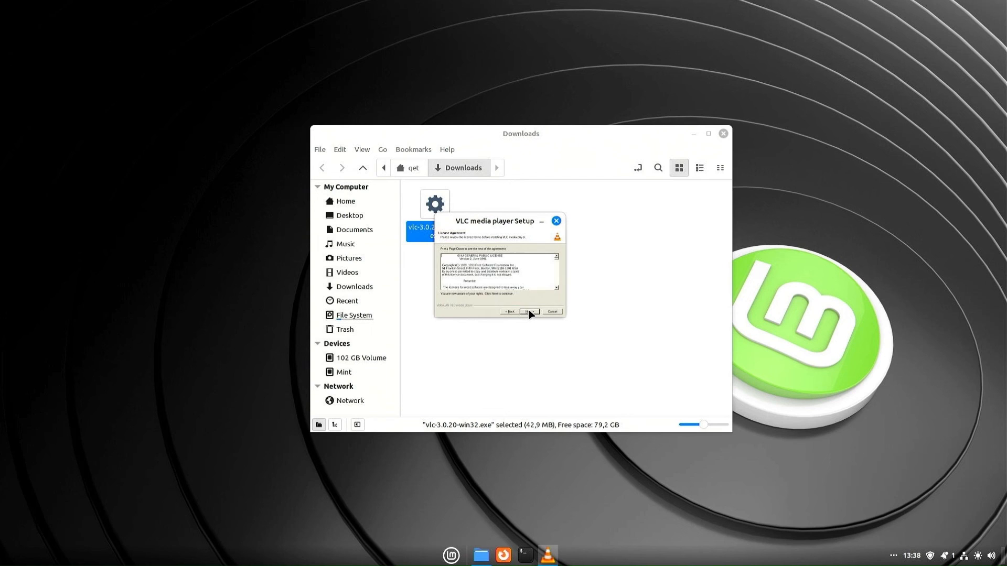
left_click(528, 312)
left_click(529, 312)
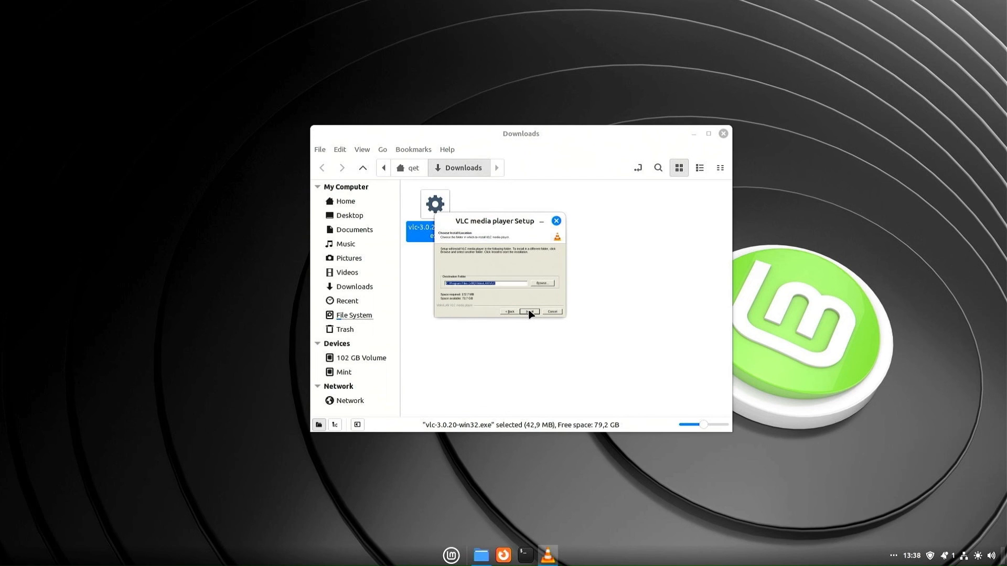
left_click(530, 310)
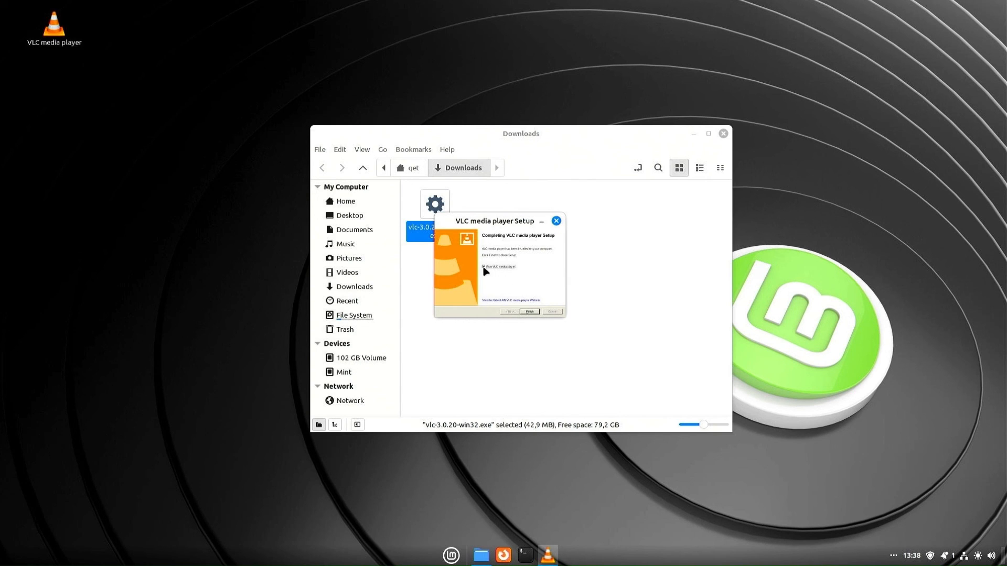
left_click(530, 312)
Launch VLC media player from its desktop shortcut and accept the privacy and network access policy with its preselected options
left_click(56, 33)
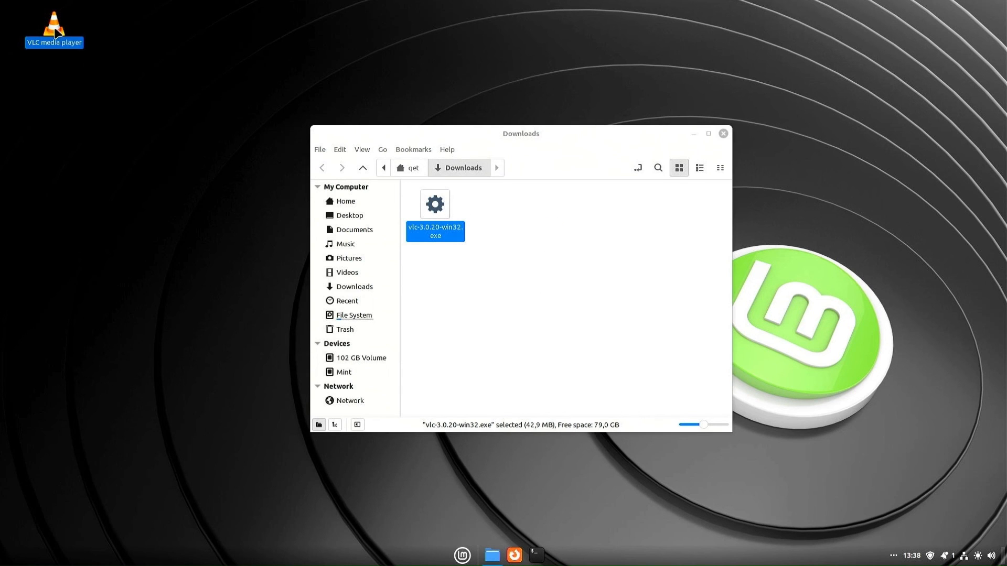
double_click(57, 33)
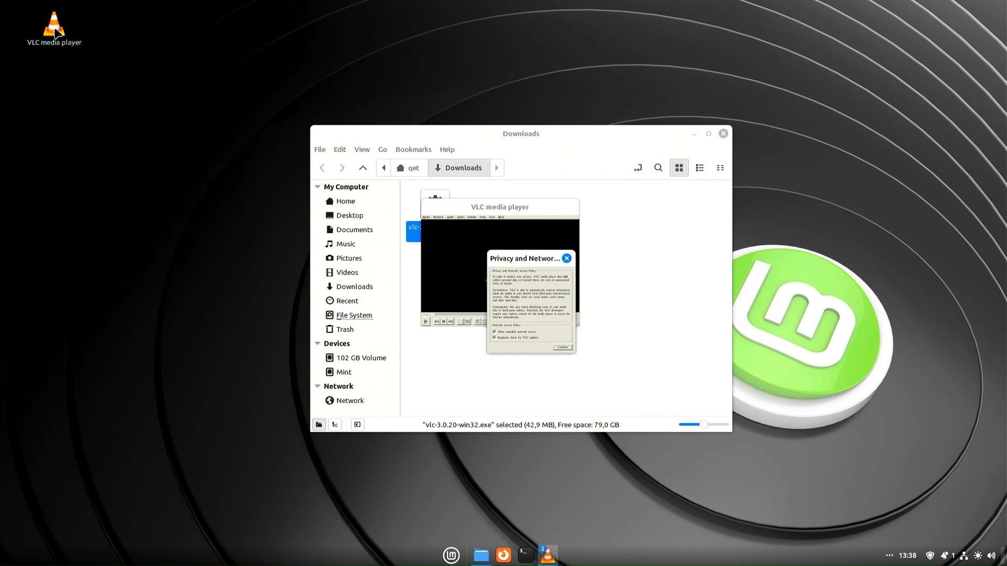
left_click_drag(522, 261, 533, 233)
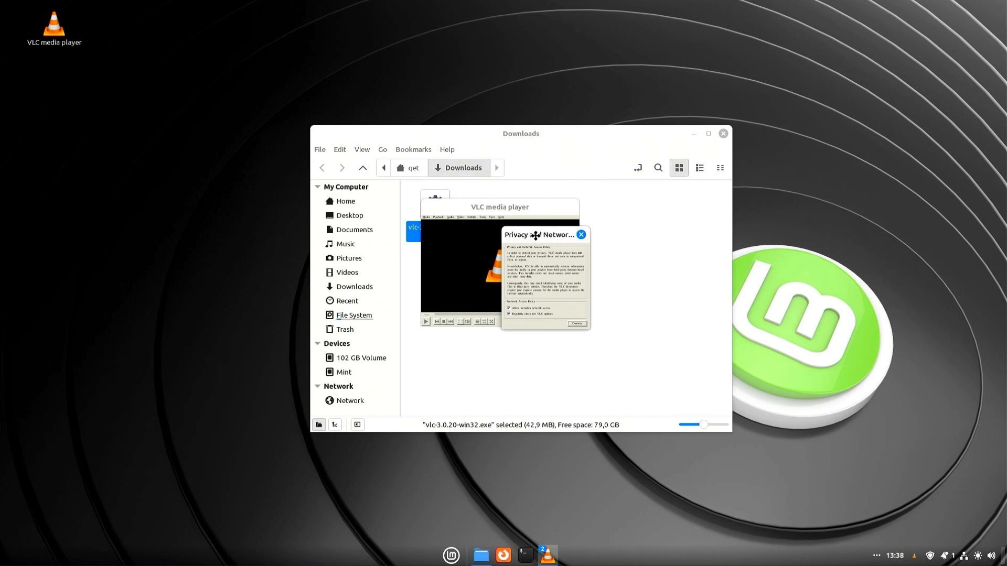
left_click(576, 324)
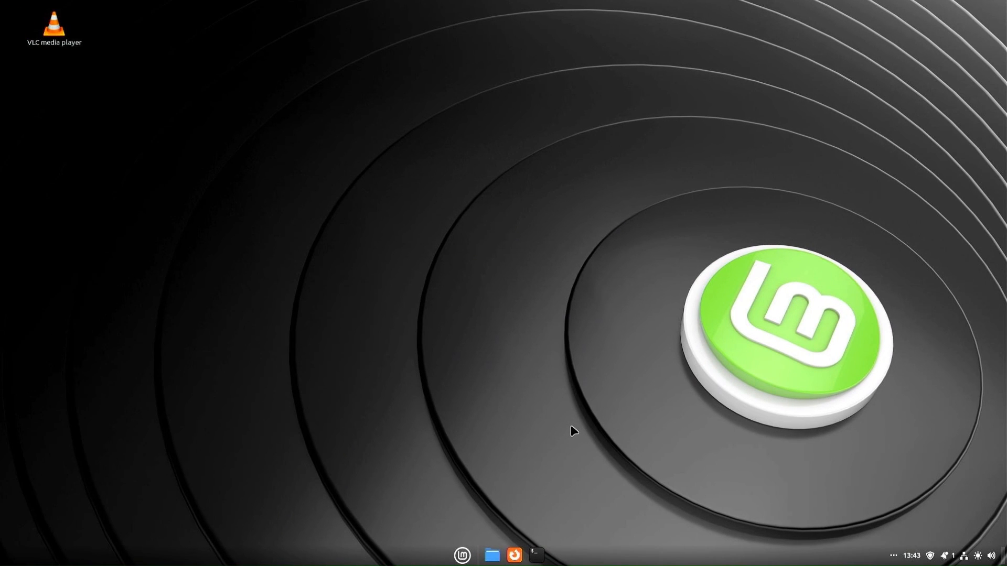
Shut down the Linux Mint system
left_click(462, 555)
left_click(327, 519)
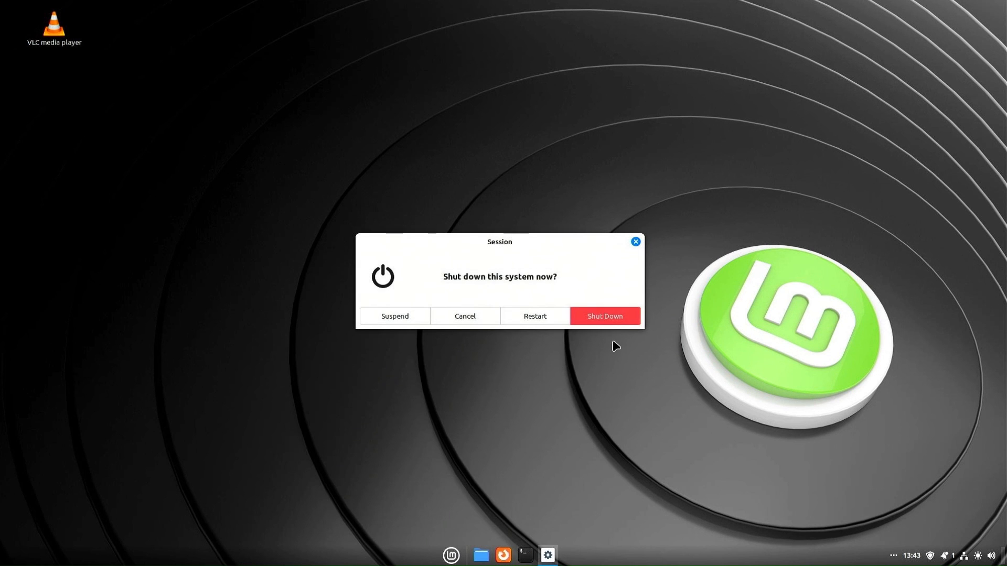
left_click(617, 324)
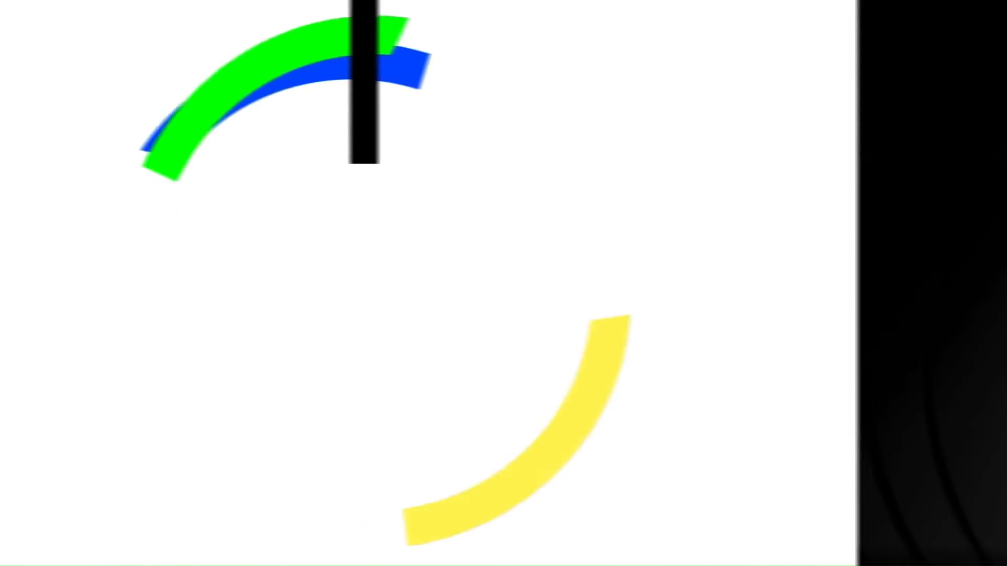